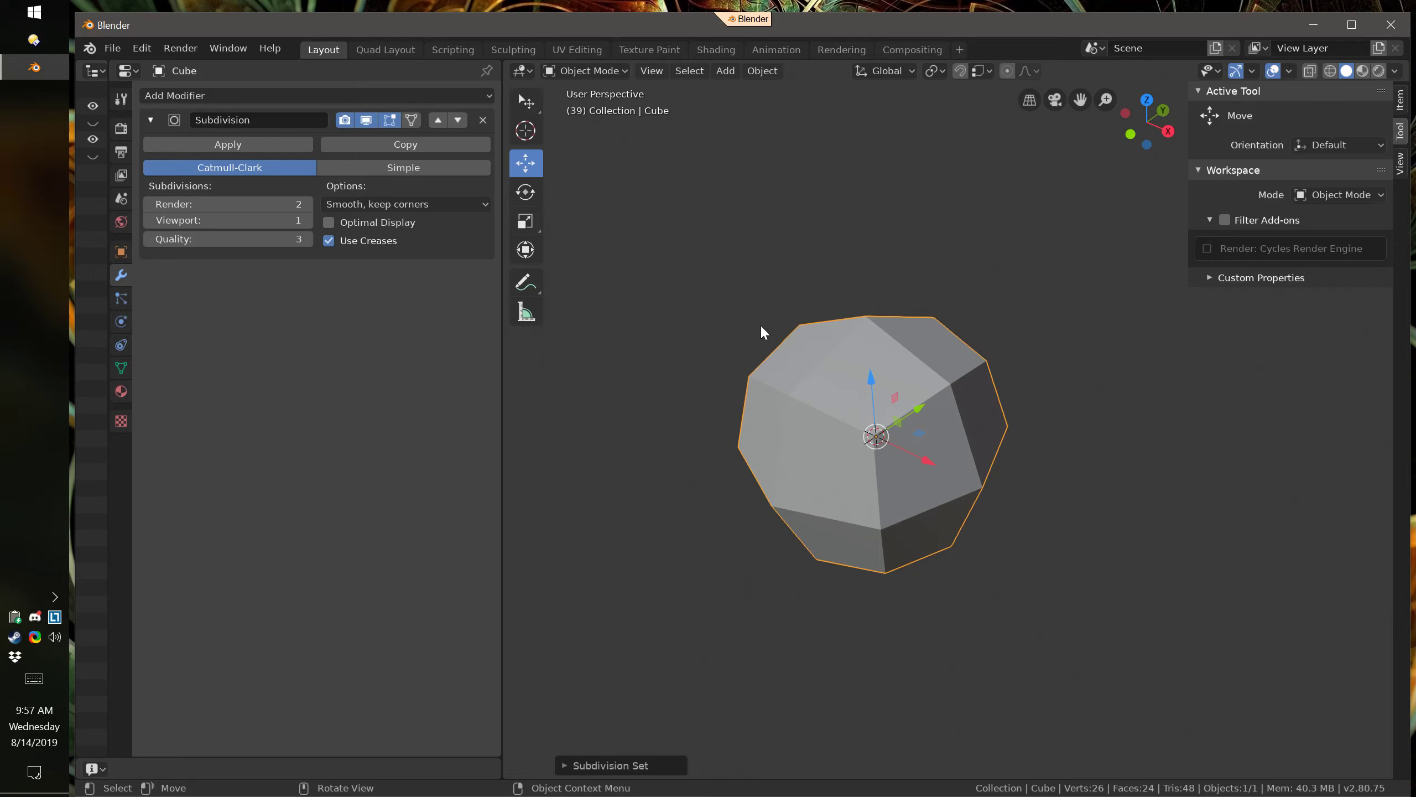
Shade the cube smooth and switch its viewport subdivision through levels 4, 2 and 0
{"action": "right_click", "coordinate": [798, 254]}
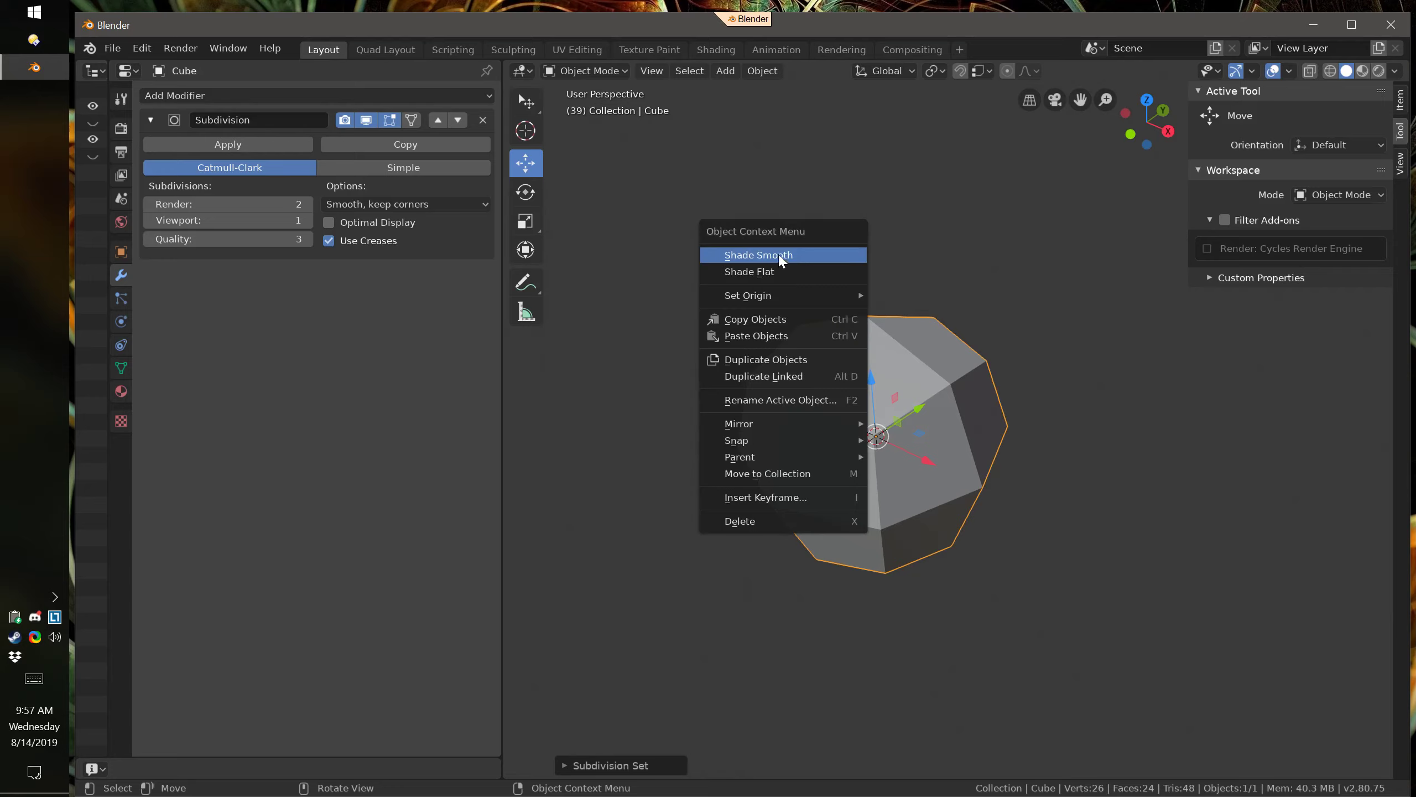
{"action": "left_click", "coordinate": [799, 253]}
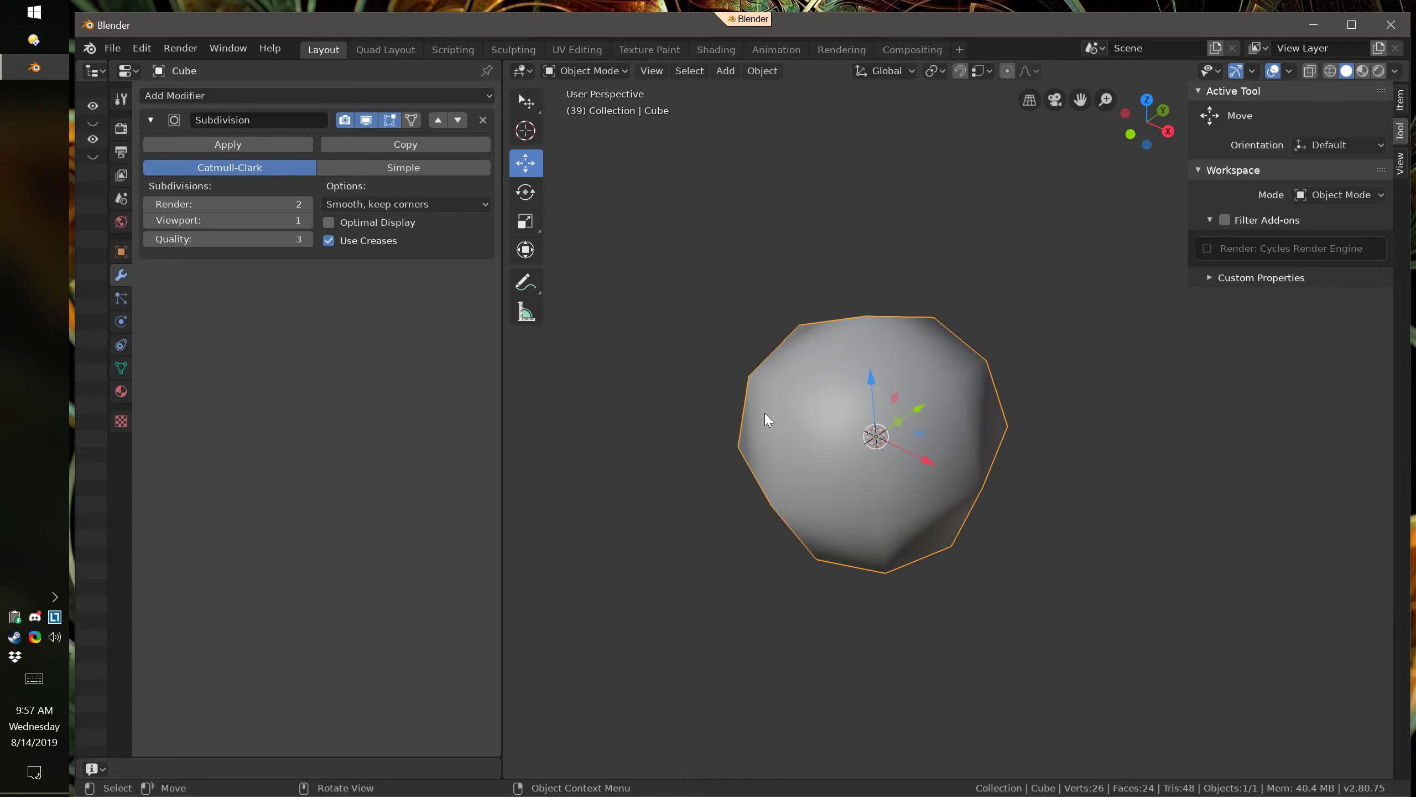
{"action": "key", "text": "ctrl+4"}
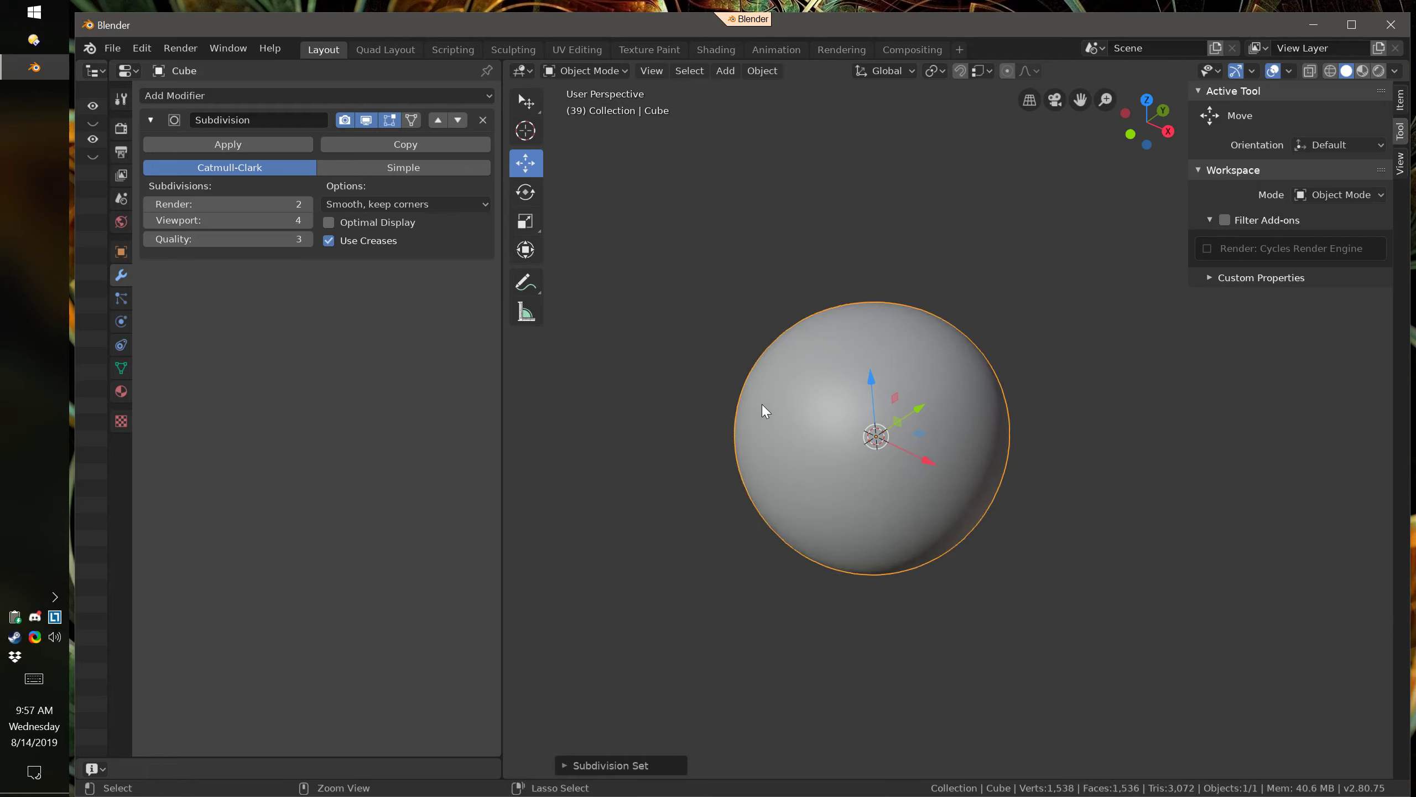
{"action": "key", "text": "ctrl+2"}
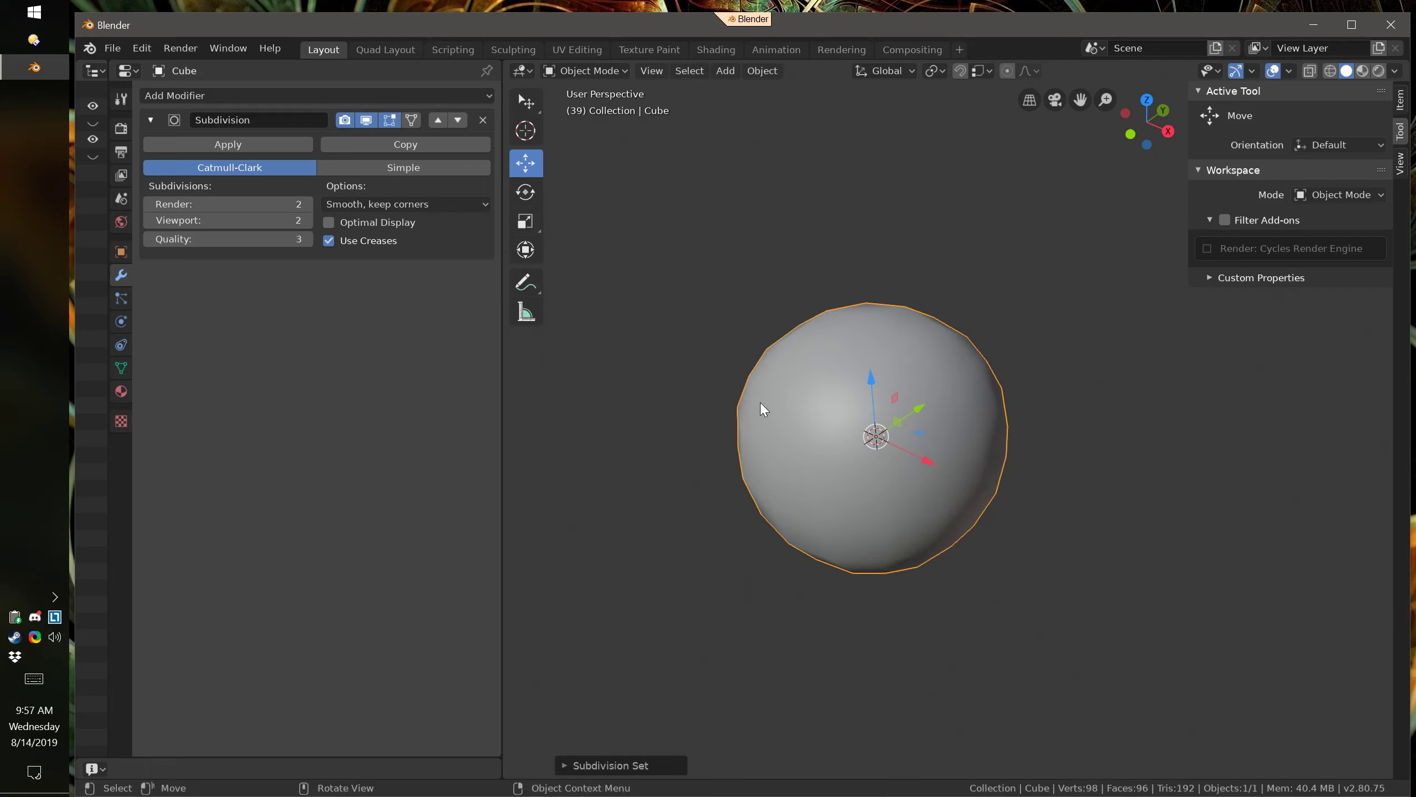
{"action": "key", "text": "ctrl+0"}
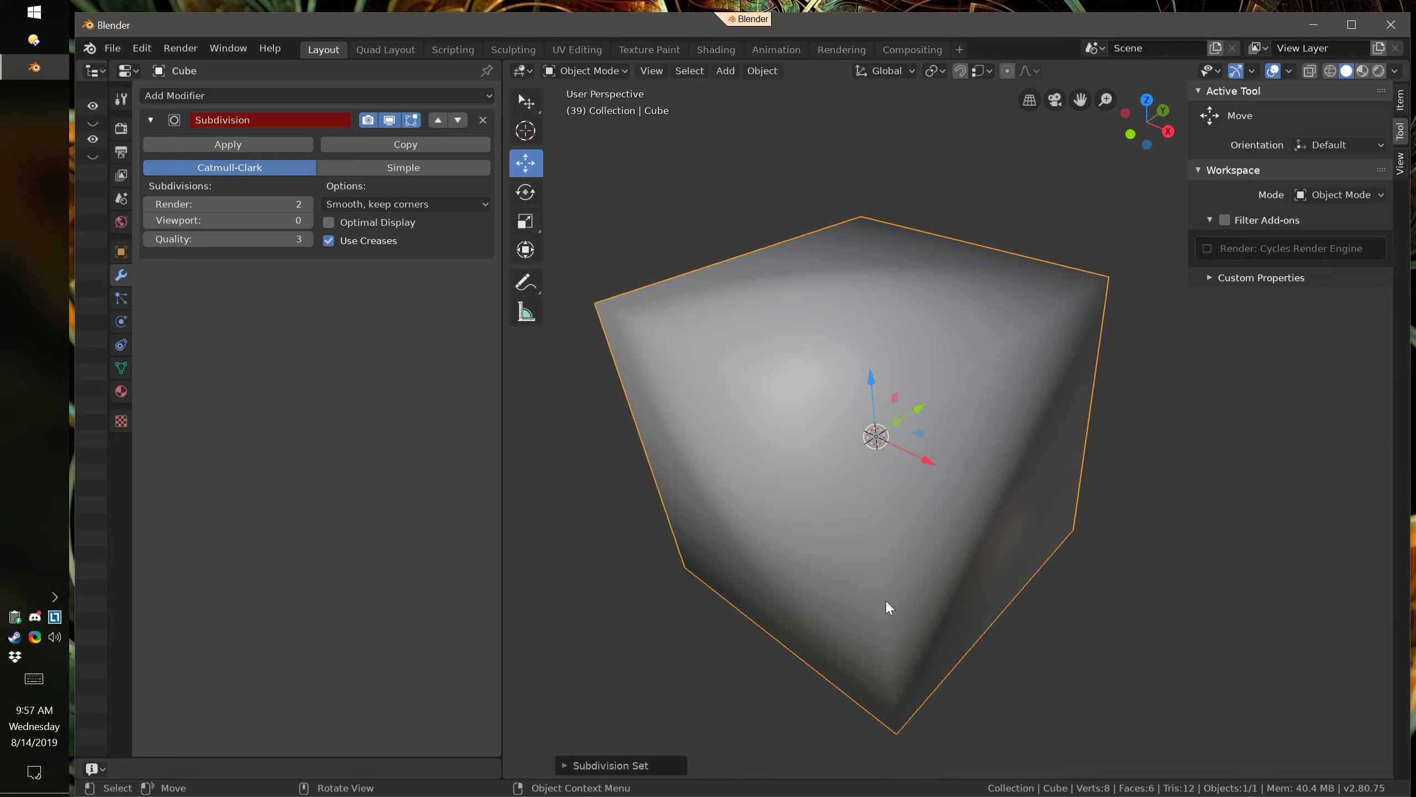
Switch the unsubdivided cube to flat shading for comparison and return it to smooth shading
{"action": "right_click", "coordinate": [729, 209]}
{"action": "left_click", "coordinate": [721, 221]}
{"action": "right_click", "coordinate": [697, 223]}
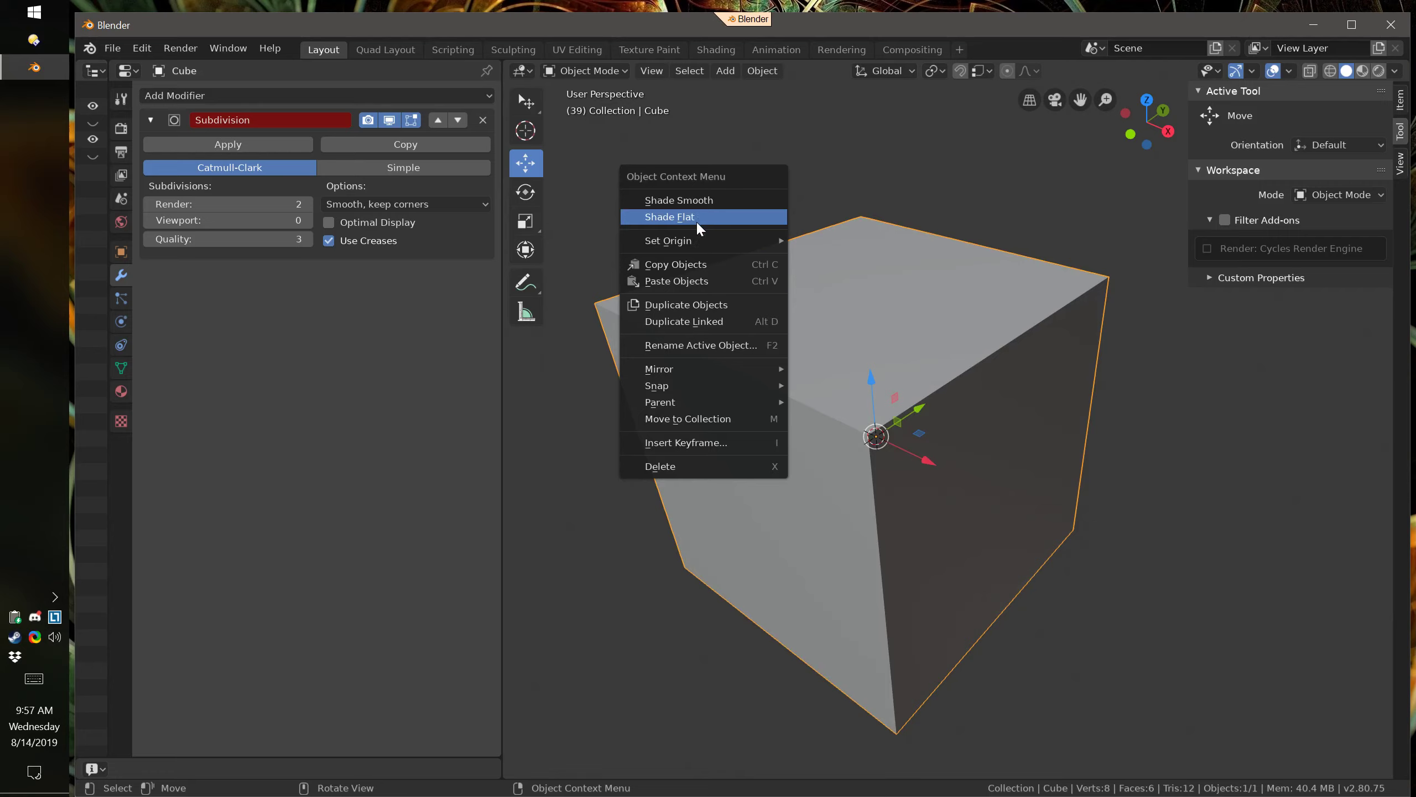
{"action": "left_click", "coordinate": [710, 200]}
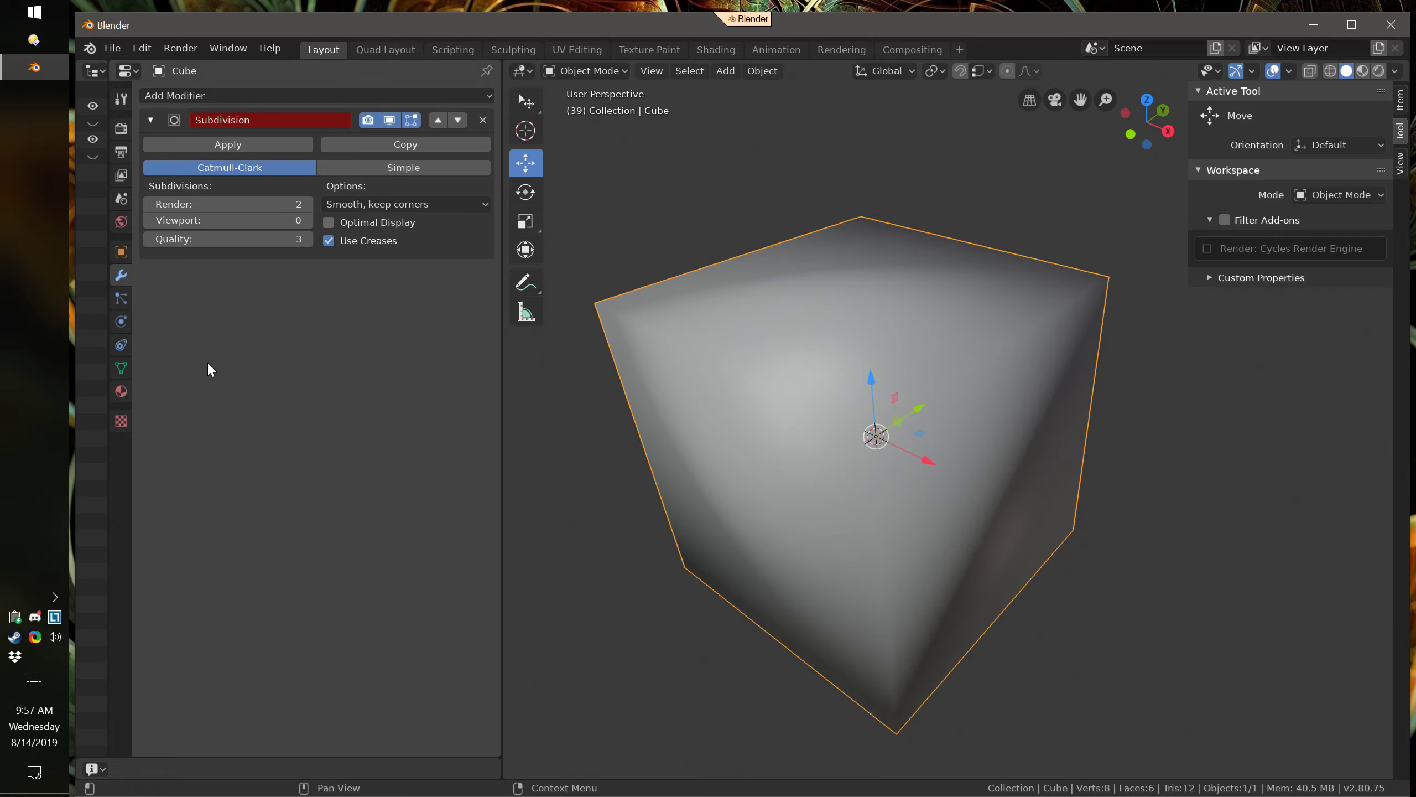
Enable Auto Smooth in the cube's mesh normals and compare the shading with and without subdivision, alternating viewport levels 3 and 0
{"action": "left_click", "coordinate": [122, 366]}
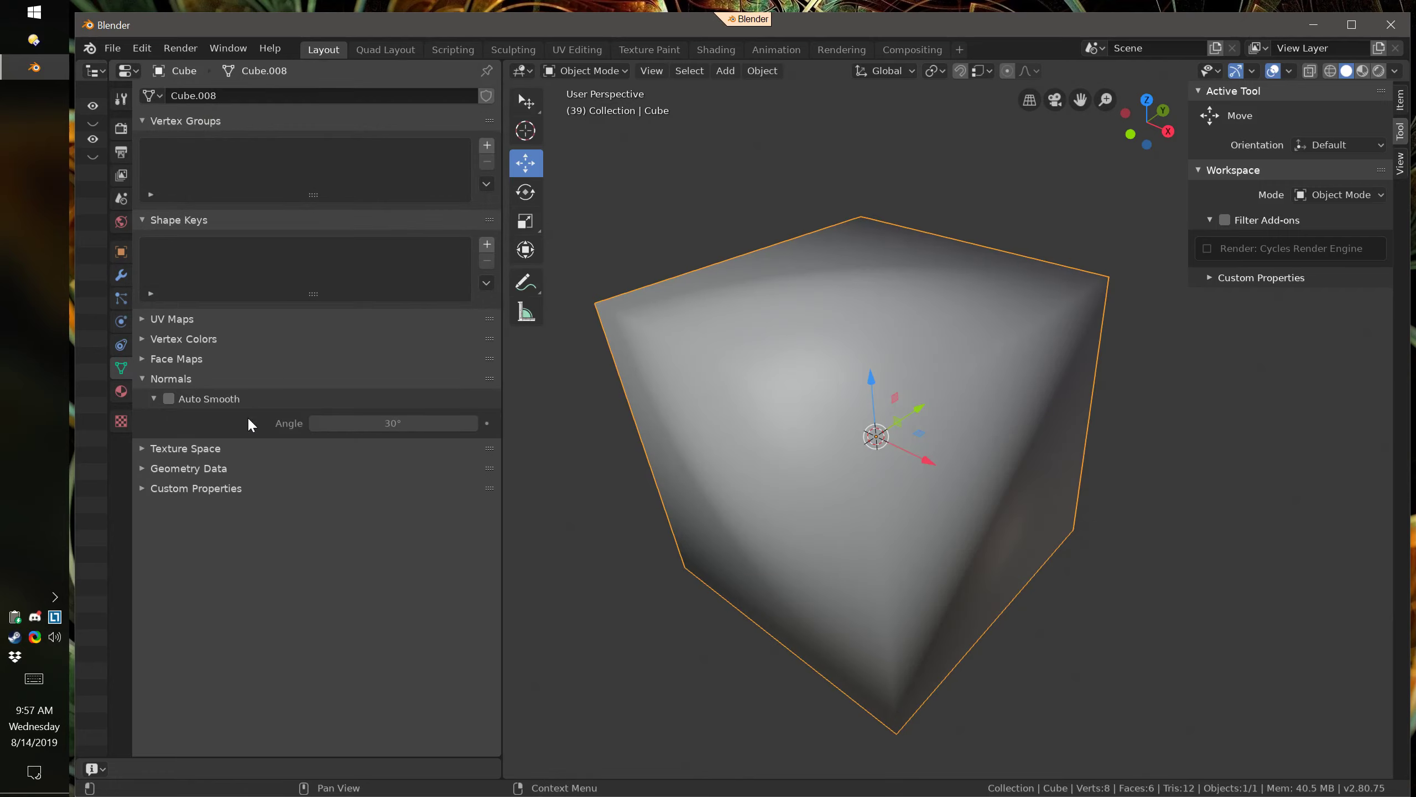
{"action": "left_click", "coordinate": [168, 398]}
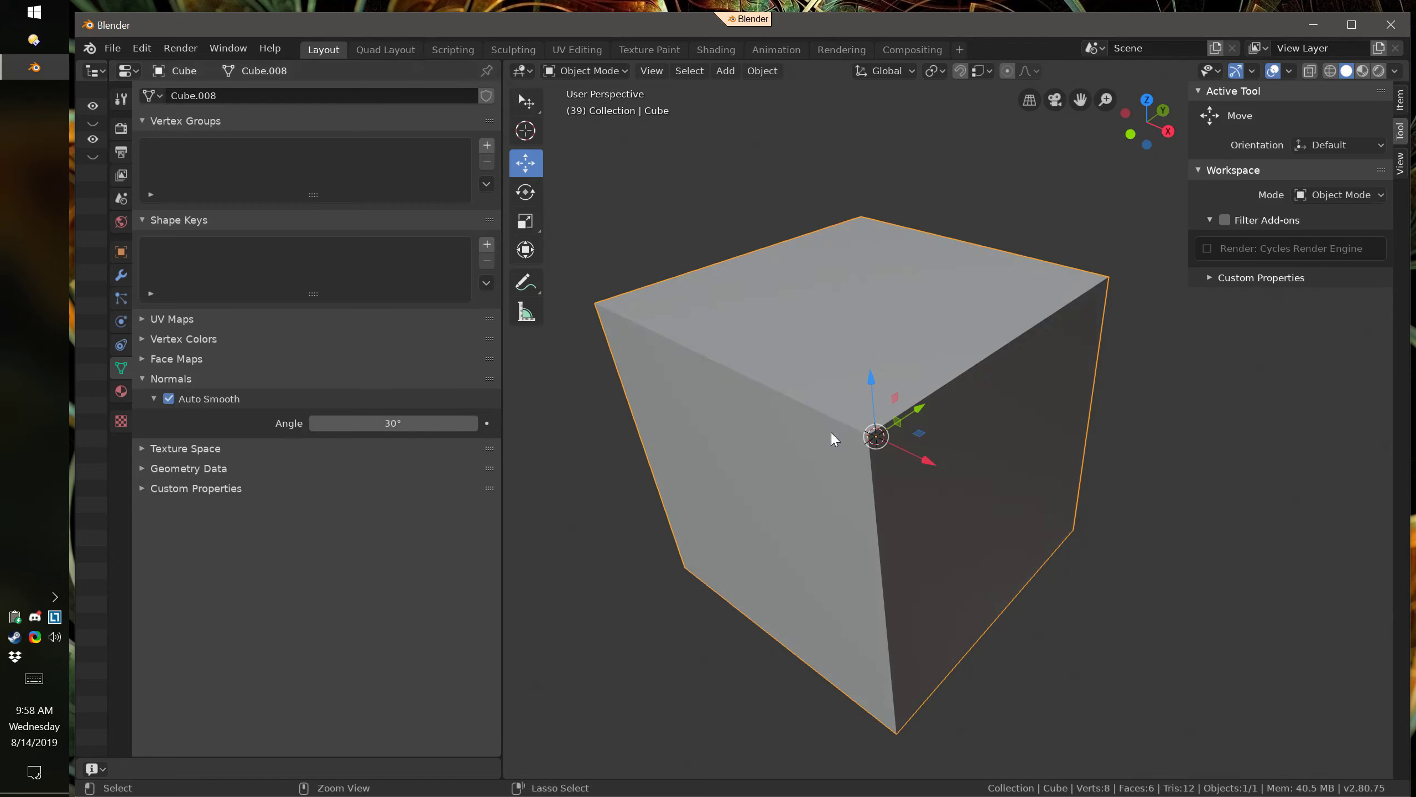
{"action": "key", "text": "ctrl+3"}
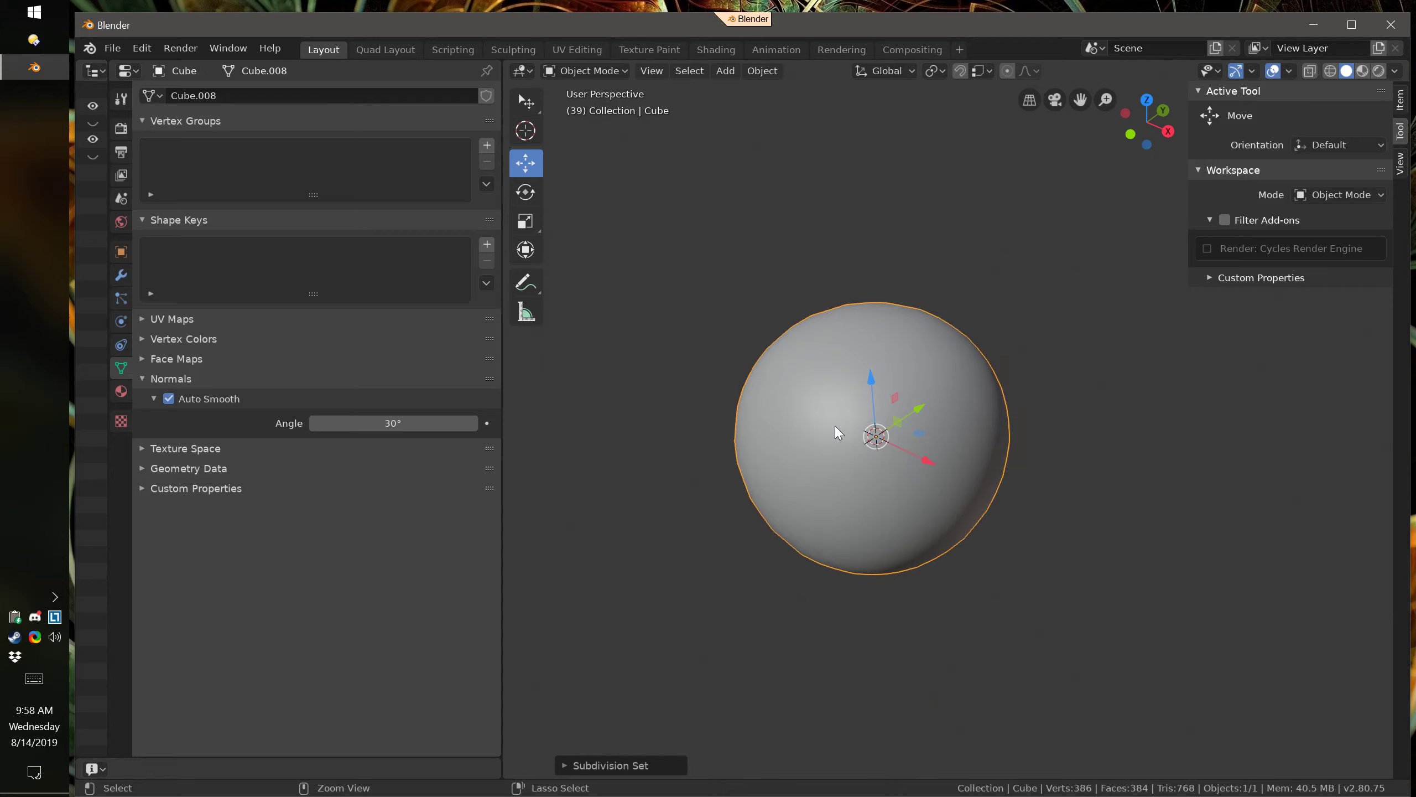
{"action": "key", "text": "ctrl+0"}
{"action": "key", "text": "ctrl+3"}
{"action": "key", "text": "ctrl+0"}
{"action": "key", "text": "ctrl+3"}
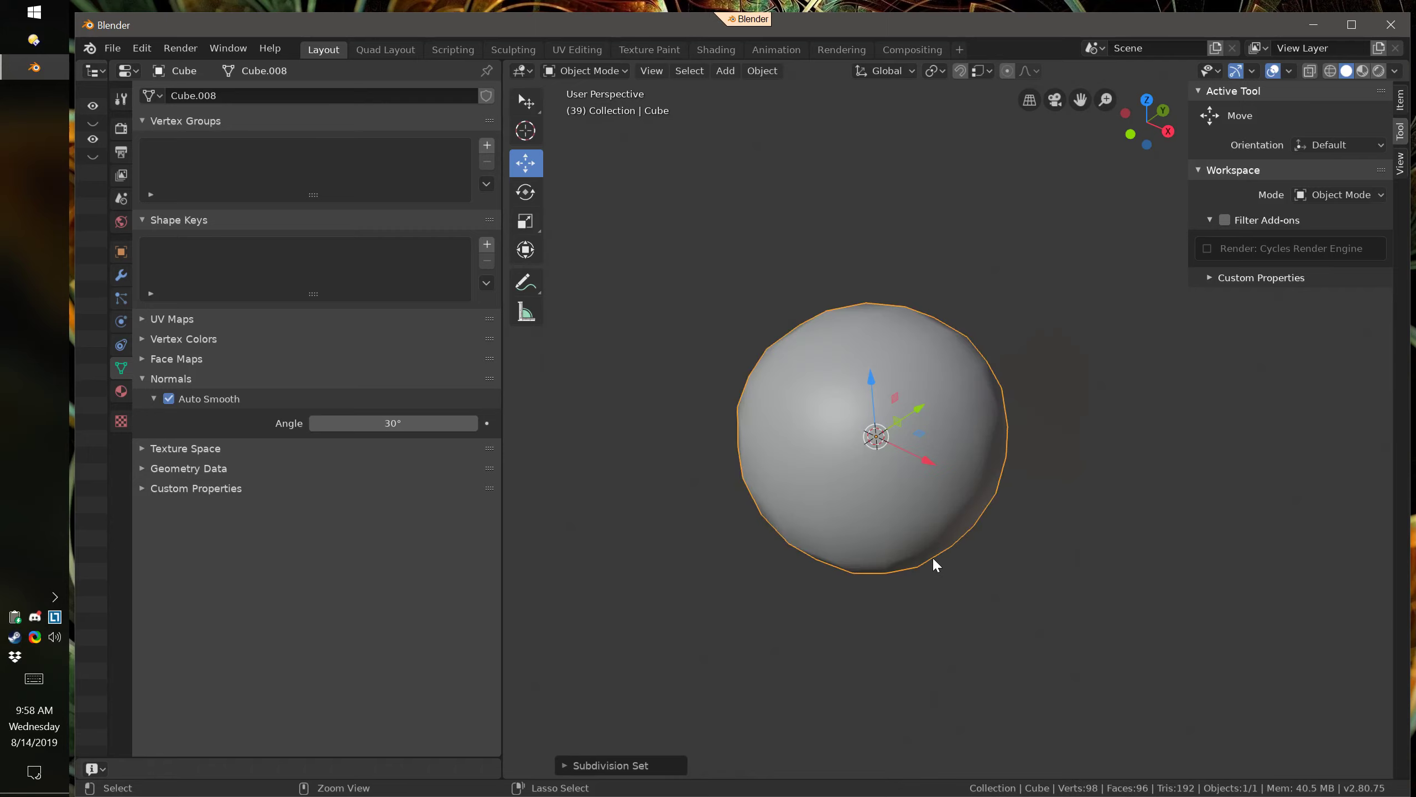
Compare low subdivision levels, leaving the viewport at level 1, and raise the Auto Smooth angle to 122°
{"action": "key", "text": "ctrl+1"}
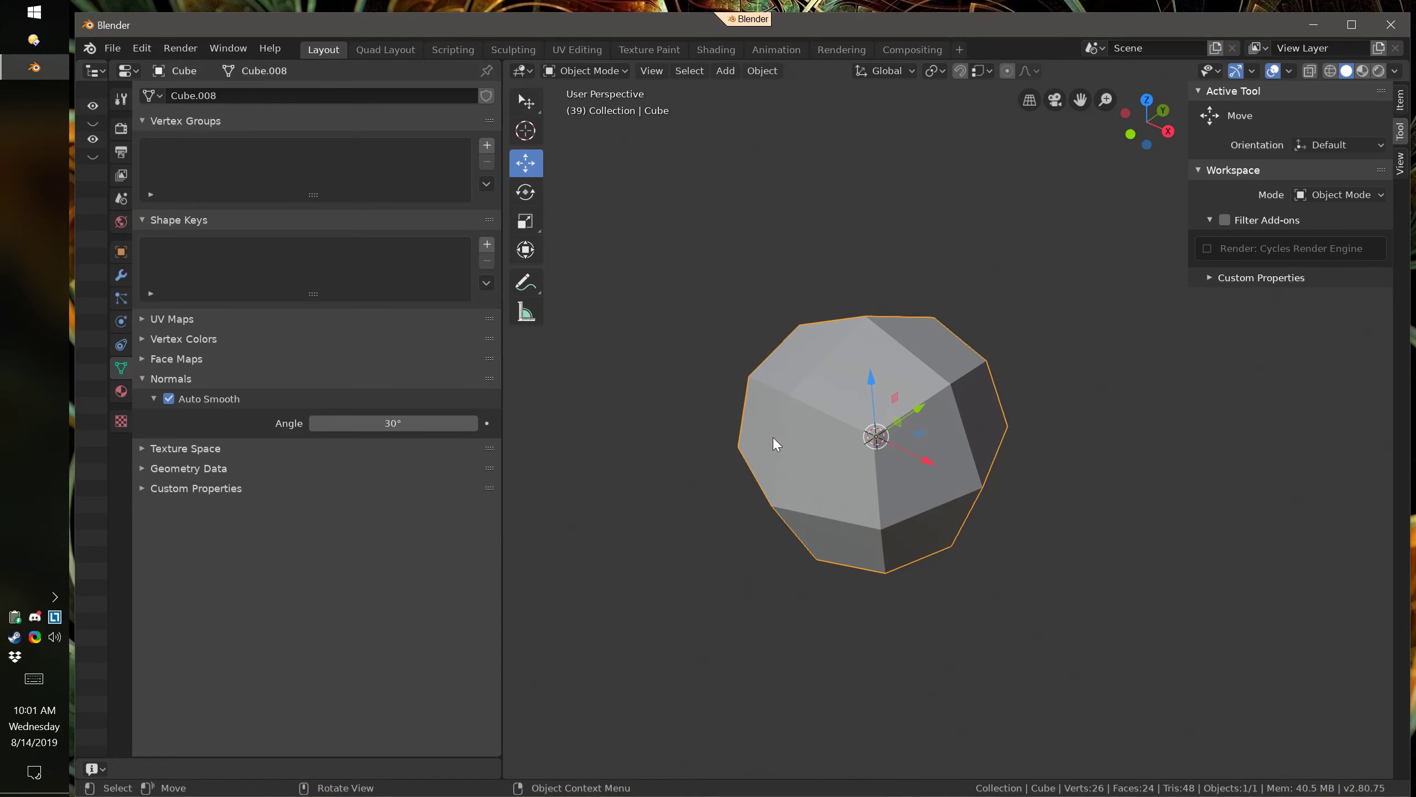
{"action": "key", "text": "ctrl"}
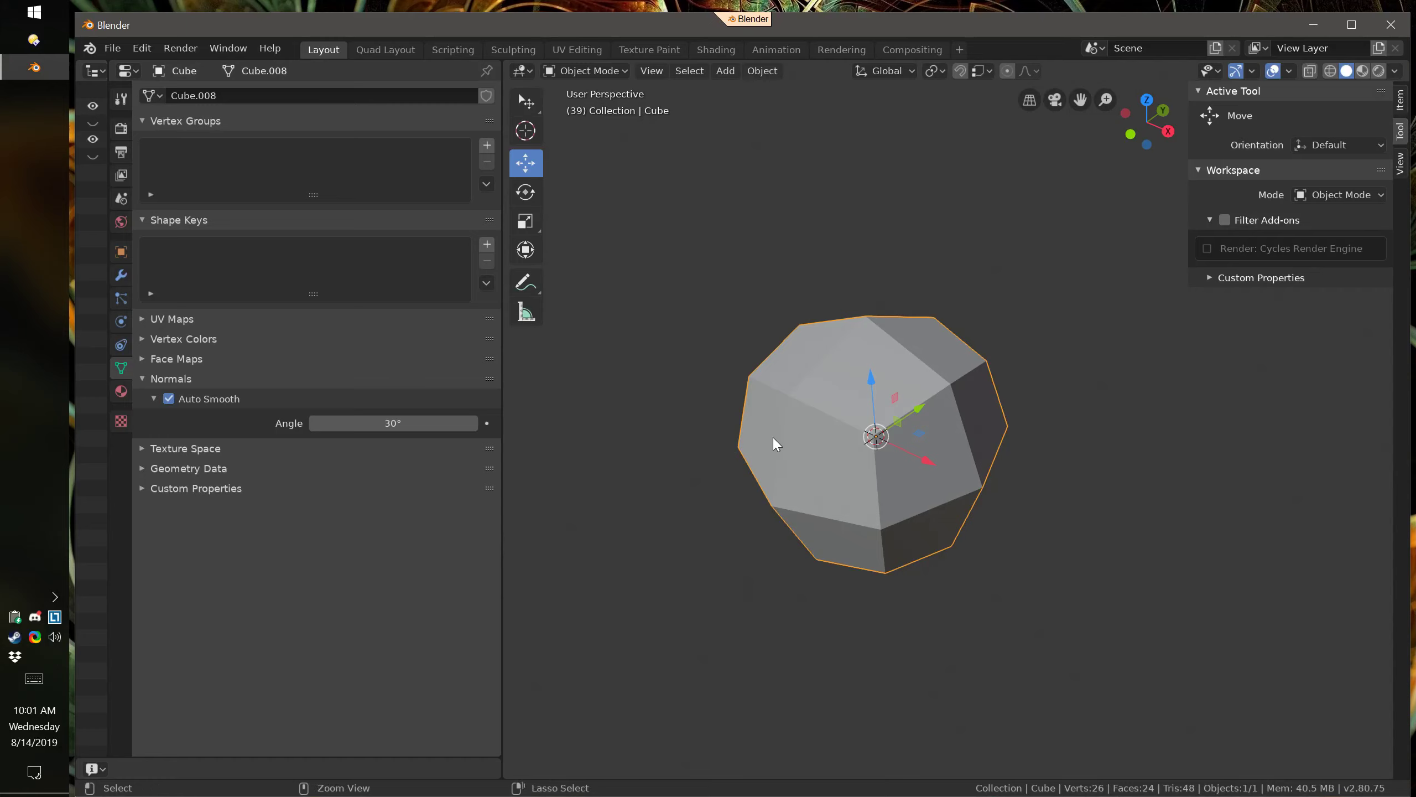
{"action": "key", "text": "ctrl+0"}
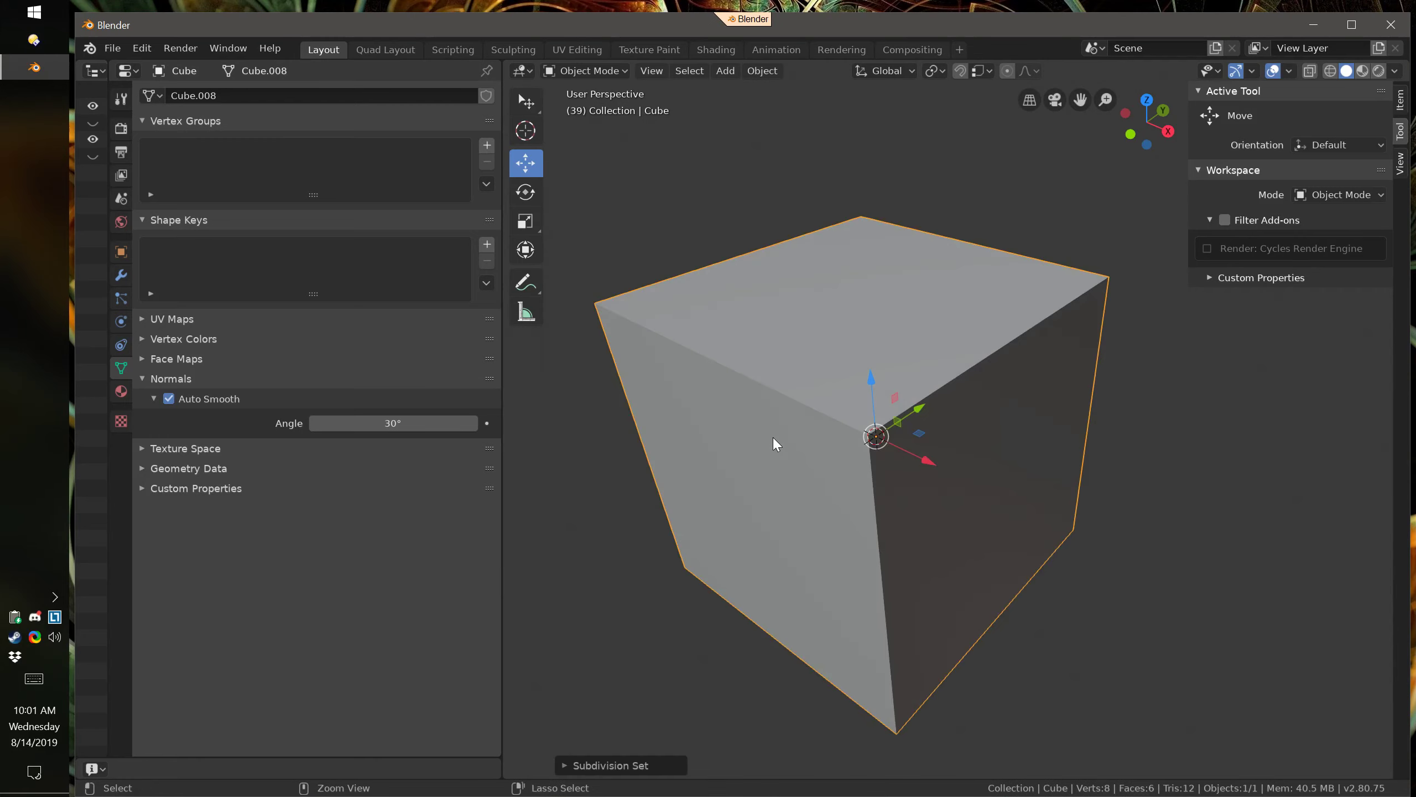
{"action": "key", "text": "ctrl+2"}
{"action": "key", "text": "ctrl+1"}
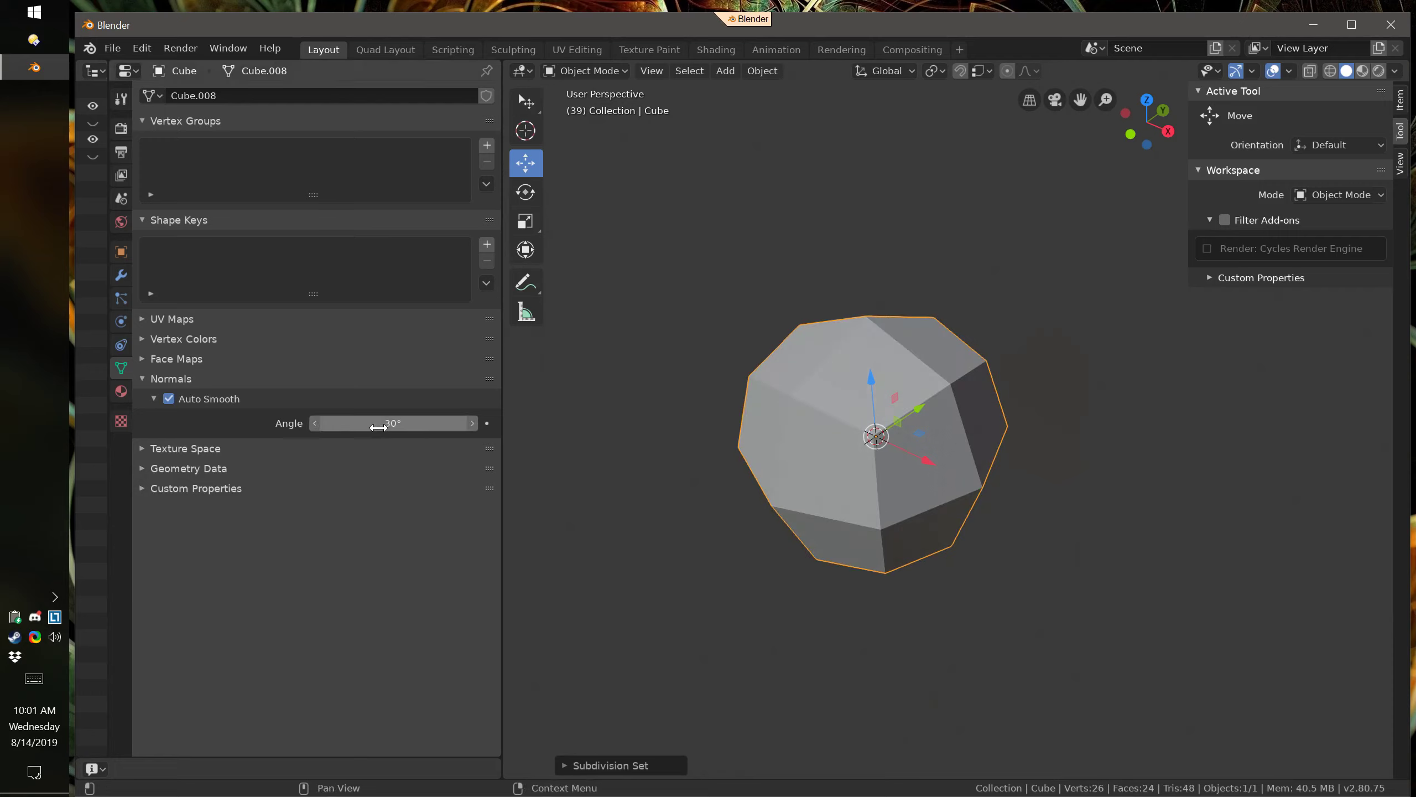
{"action": "mouse_move", "coordinate": [386, 424]}
{"action": "left_mouse_down"}
{"action": "mouse_move", "coordinate": [544, 429]}
{"action": "mouse_move", "coordinate": [567, 461]}
{"action": "left_mouse_up"}
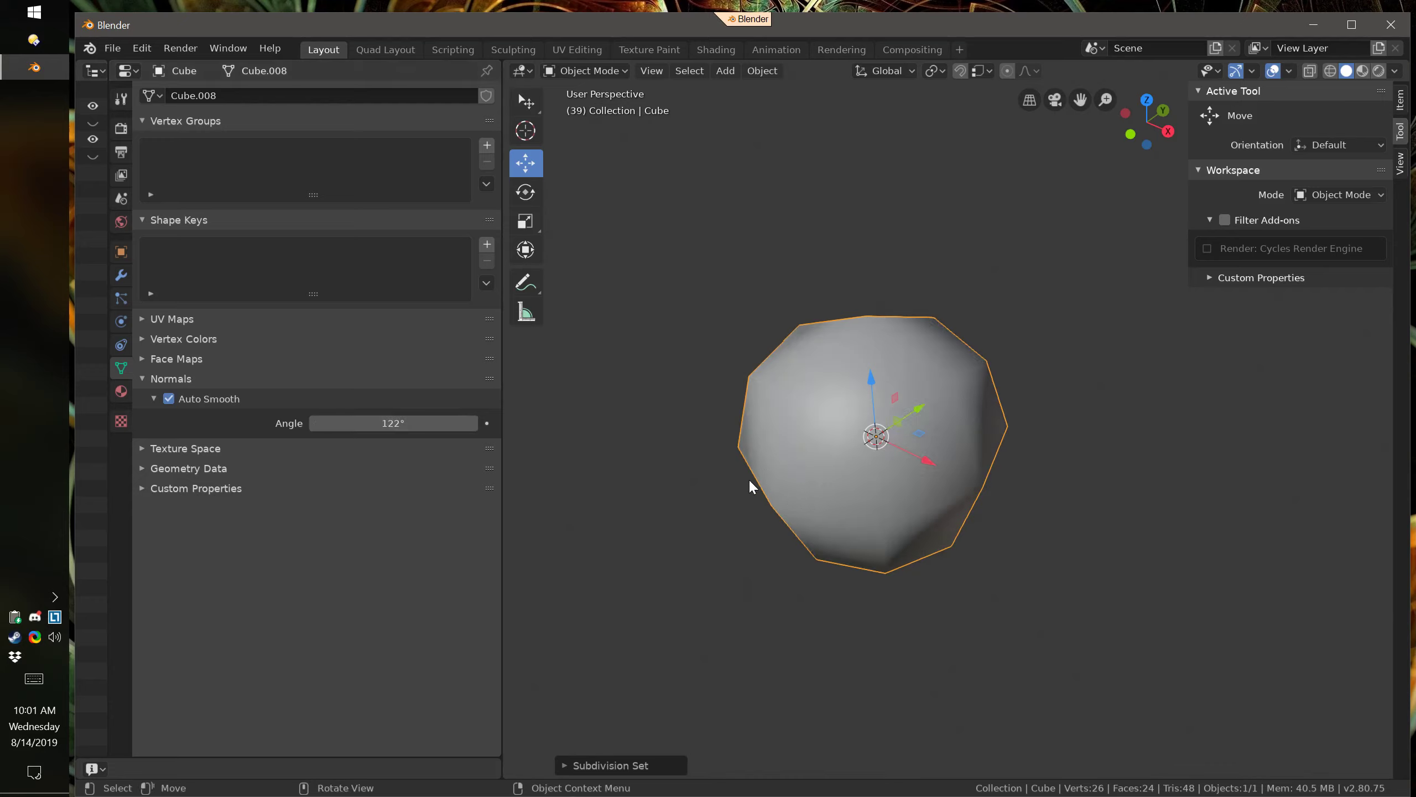
Set the viewport subdivision to 0 and mark all of the cube's edges sharp in Edit Mode, returning to Object Mode
{"action": "key", "text": "ctrl+0"}
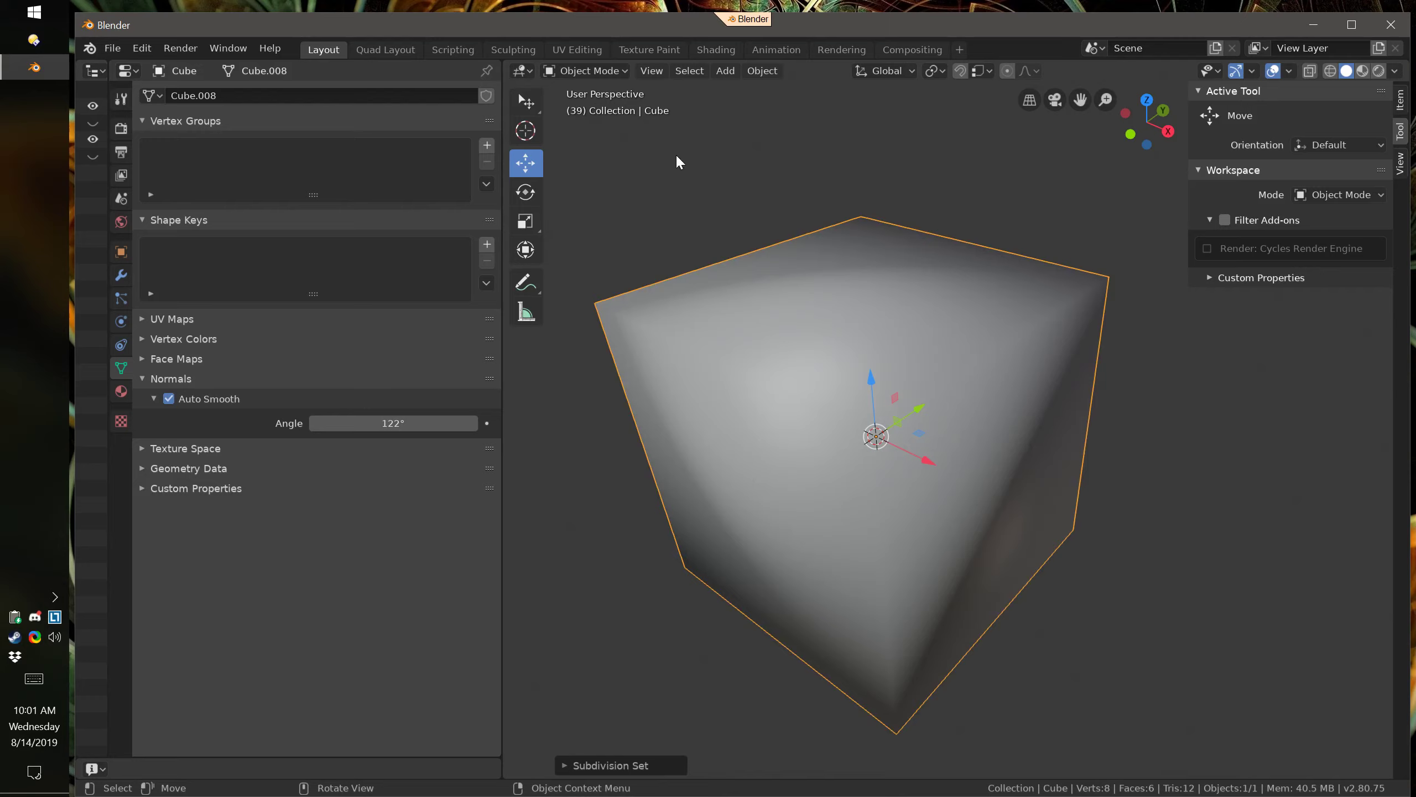
{"action": "left_click", "coordinate": [574, 71]}
{"action": "left_click", "coordinate": [580, 106]}
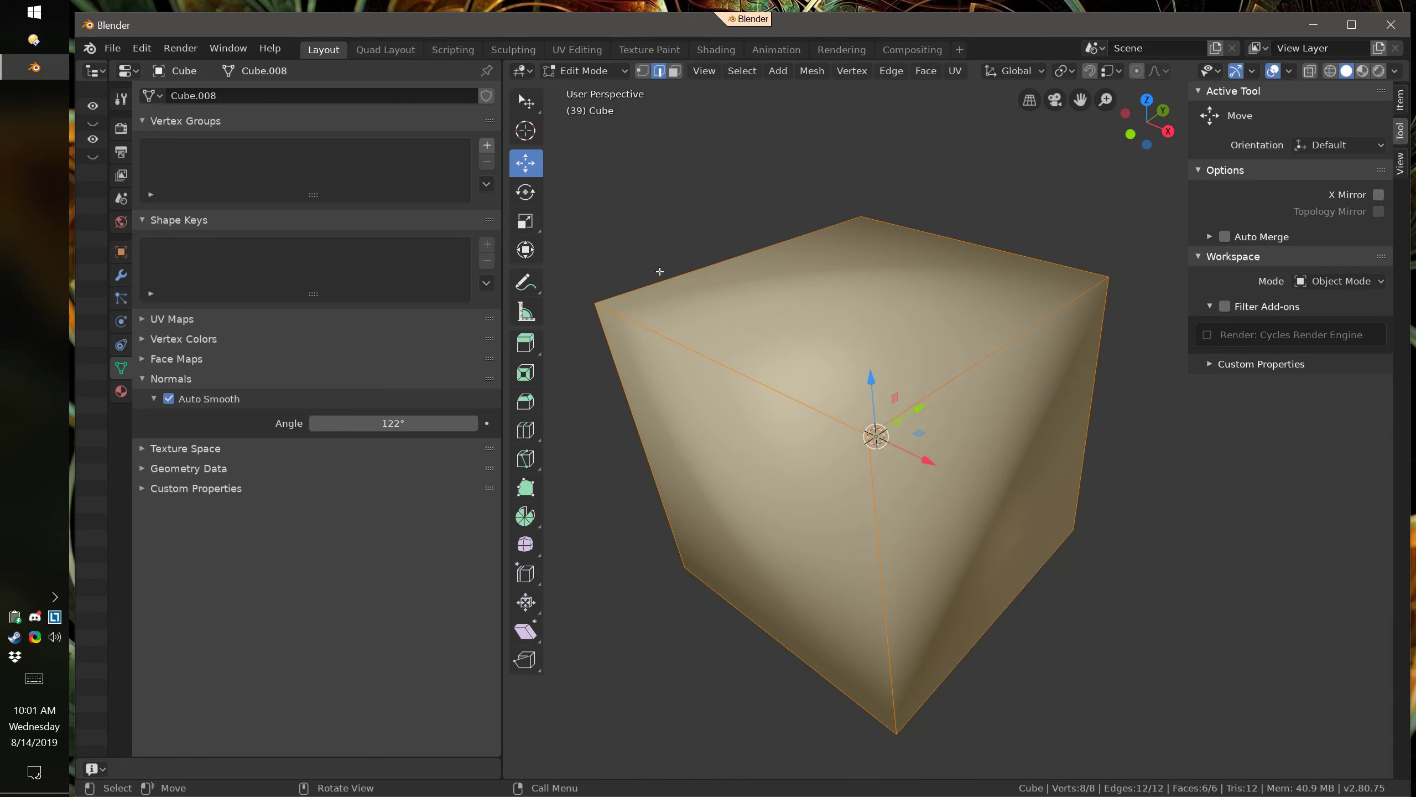
{"action": "right_click", "coordinate": [690, 240]}
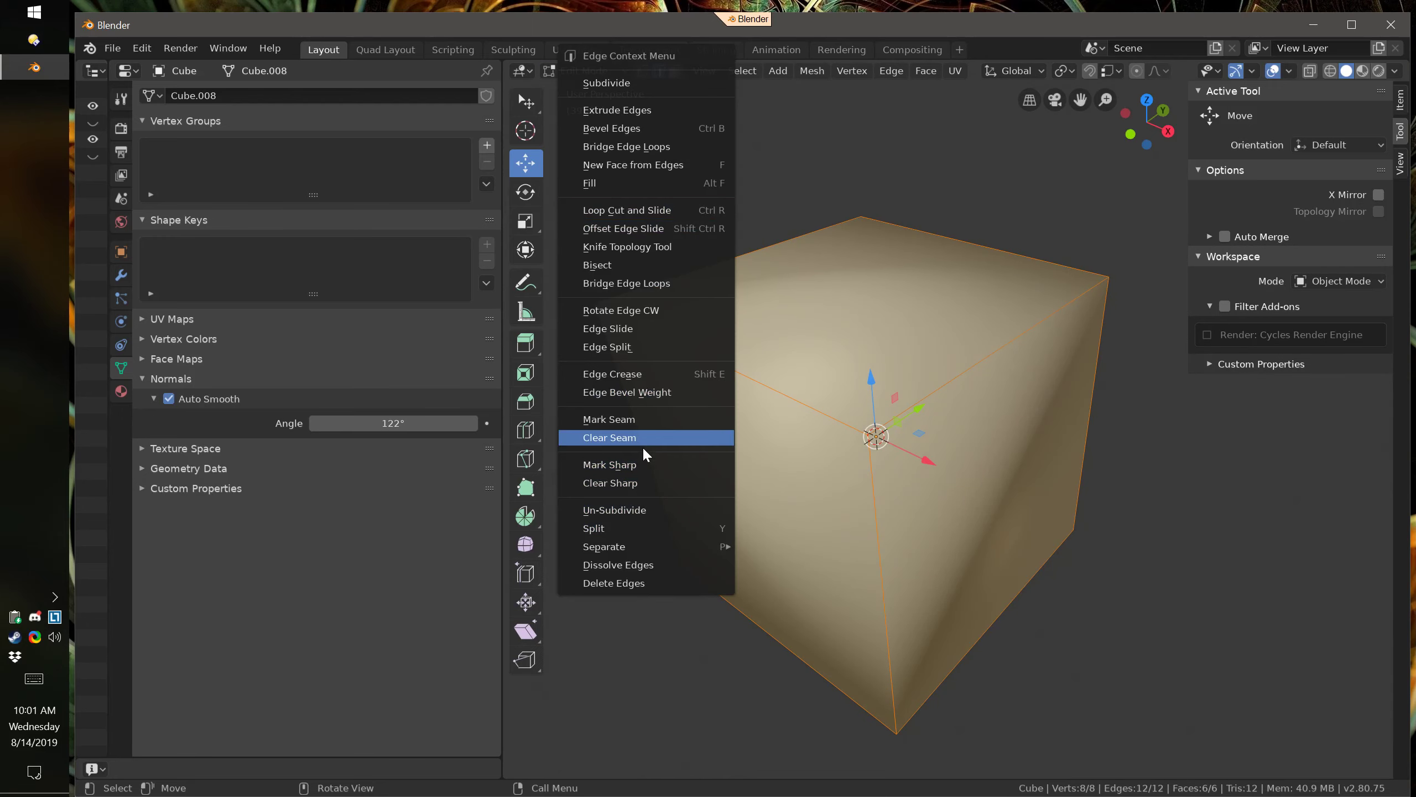
{"action": "left_click", "coordinate": [637, 465]}
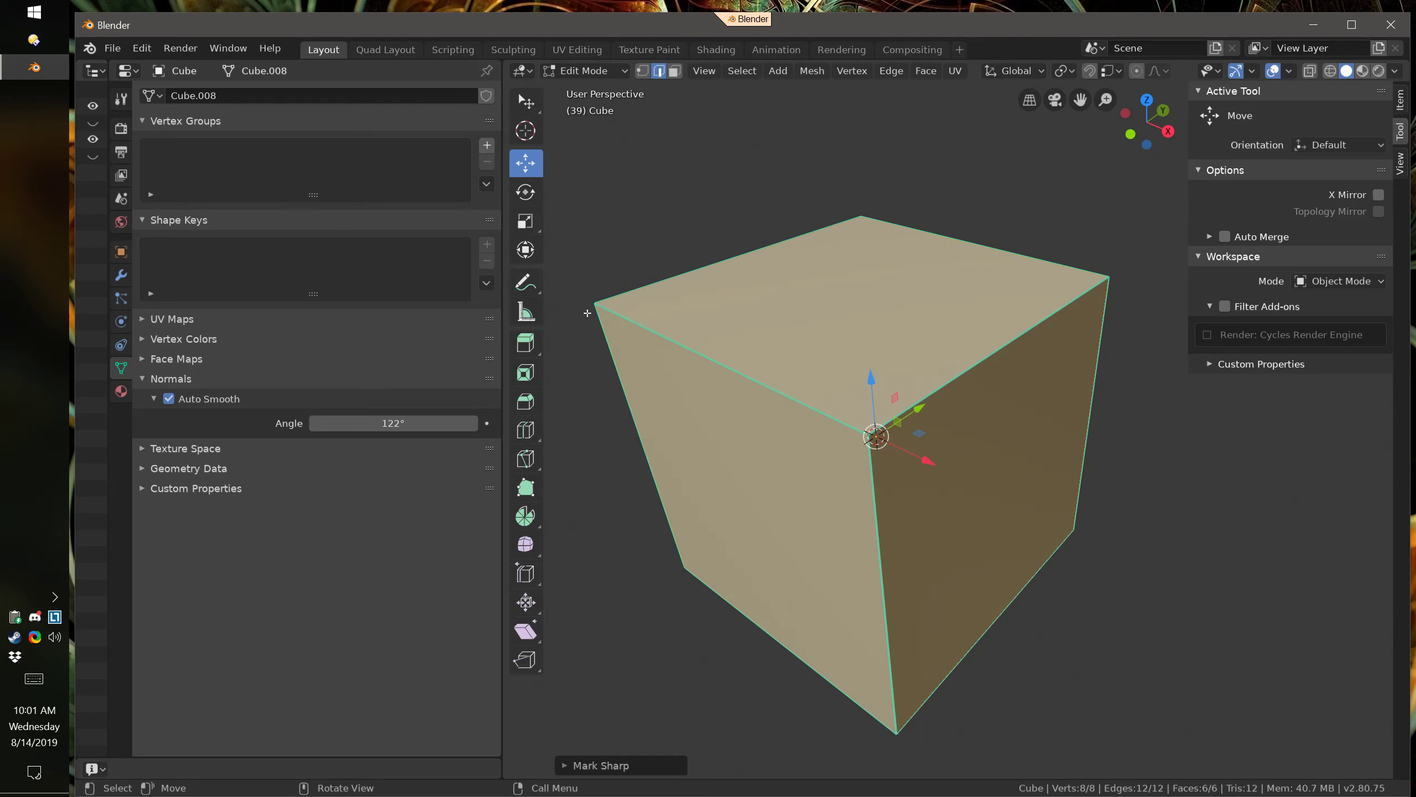
{"action": "left_click", "coordinate": [584, 72]}
{"action": "left_click", "coordinate": [583, 98]}
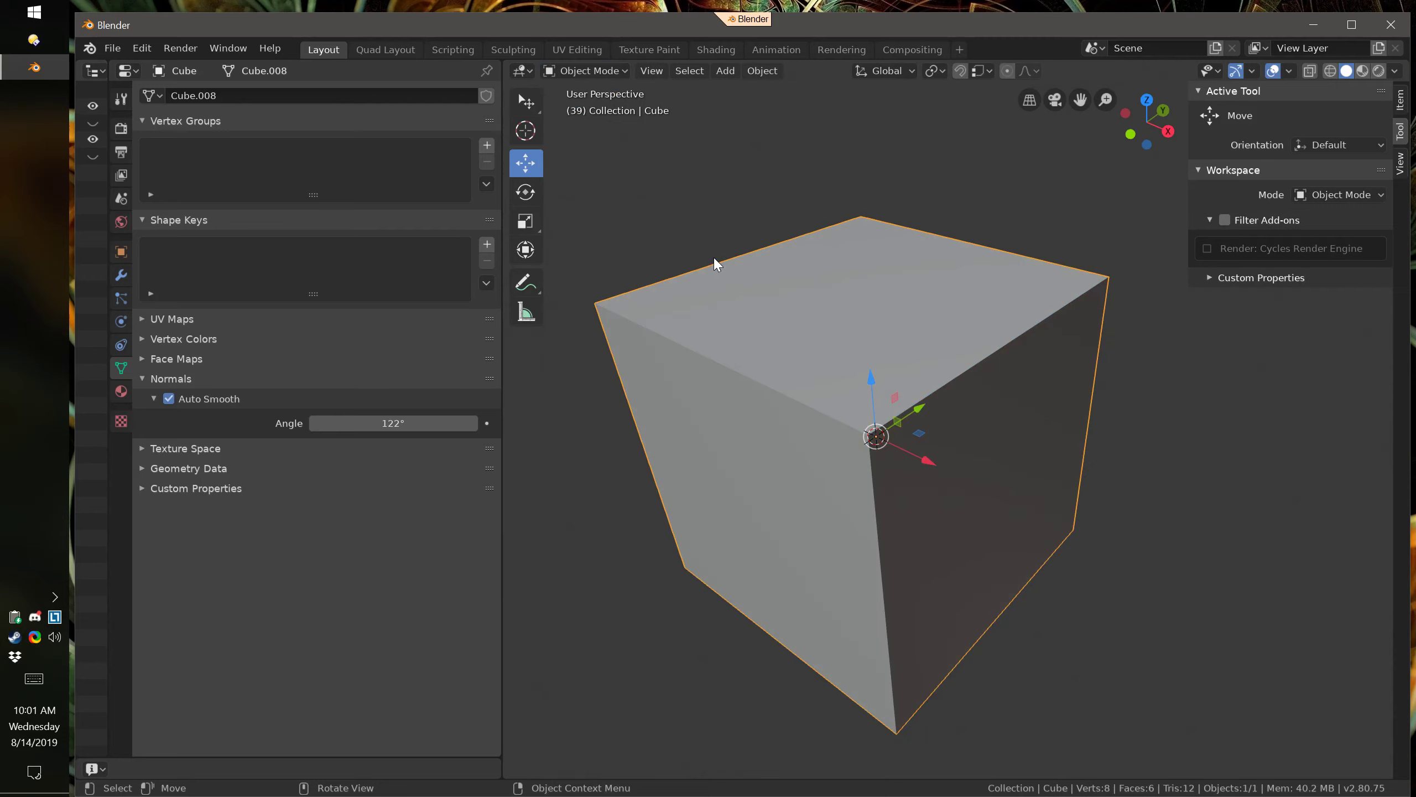
Turn Auto Smooth off at subdivision level 2 and back on at level 0, setting its angle to 121°
{"action": "key", "text": "ctrl+2"}
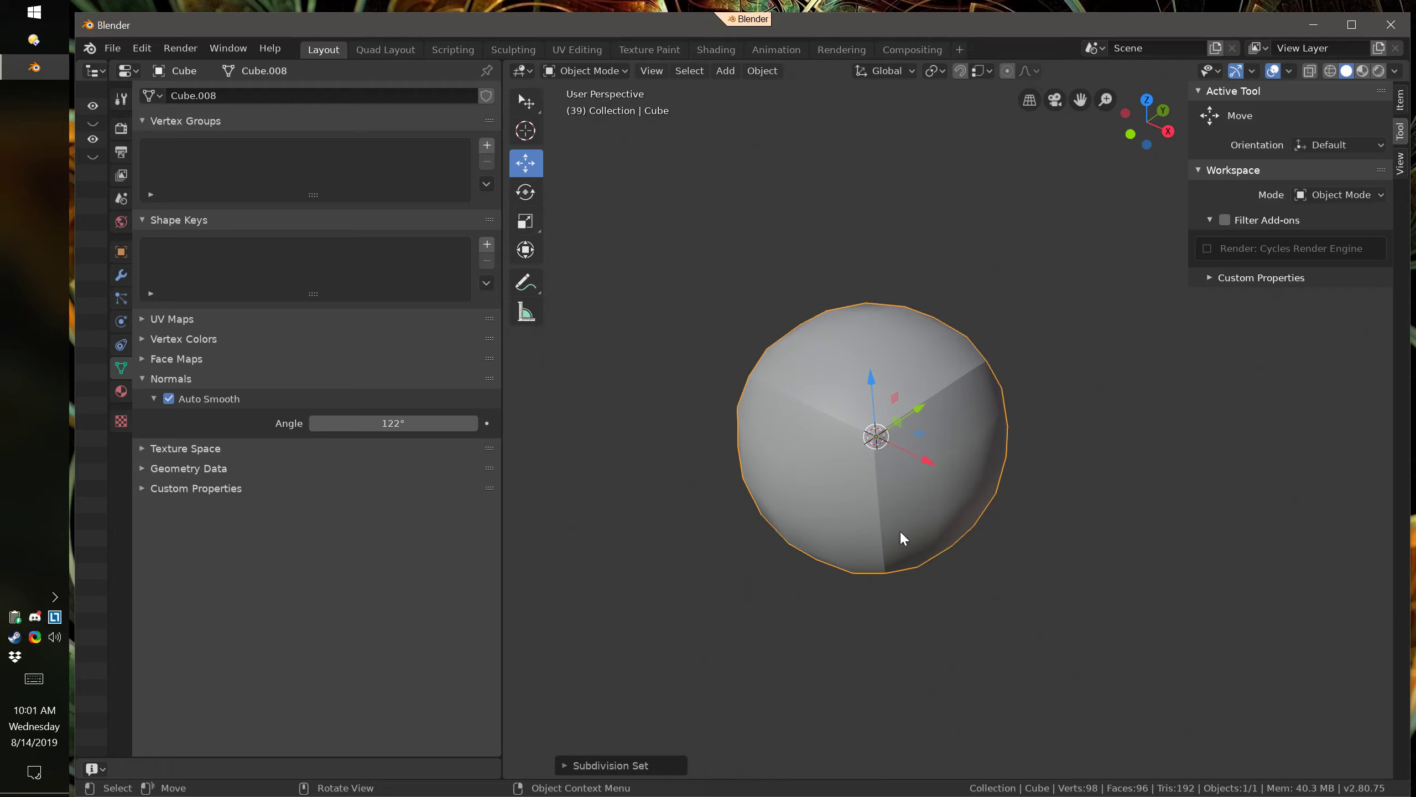
{"action": "left_click", "coordinate": [168, 398]}
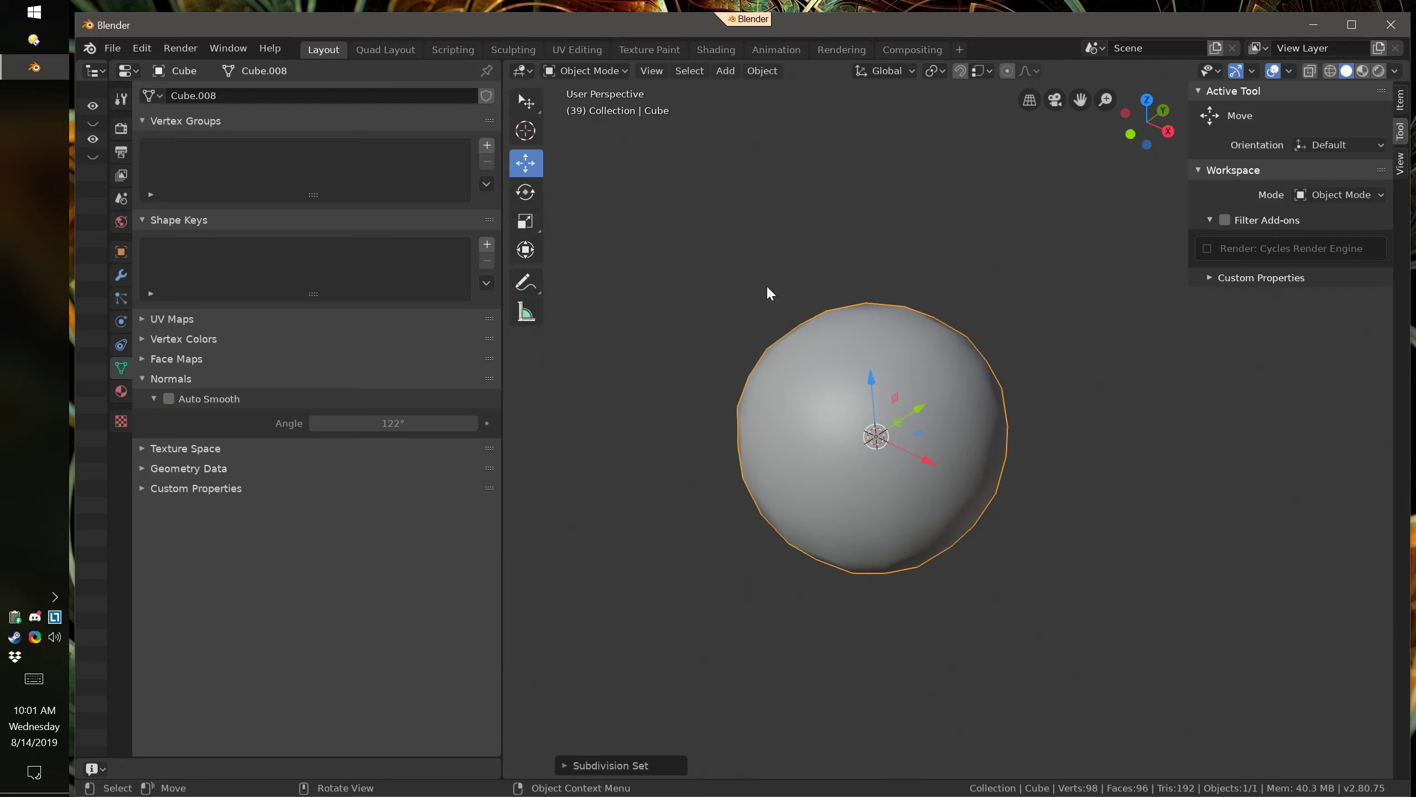
{"action": "key", "text": "ctrl+0"}
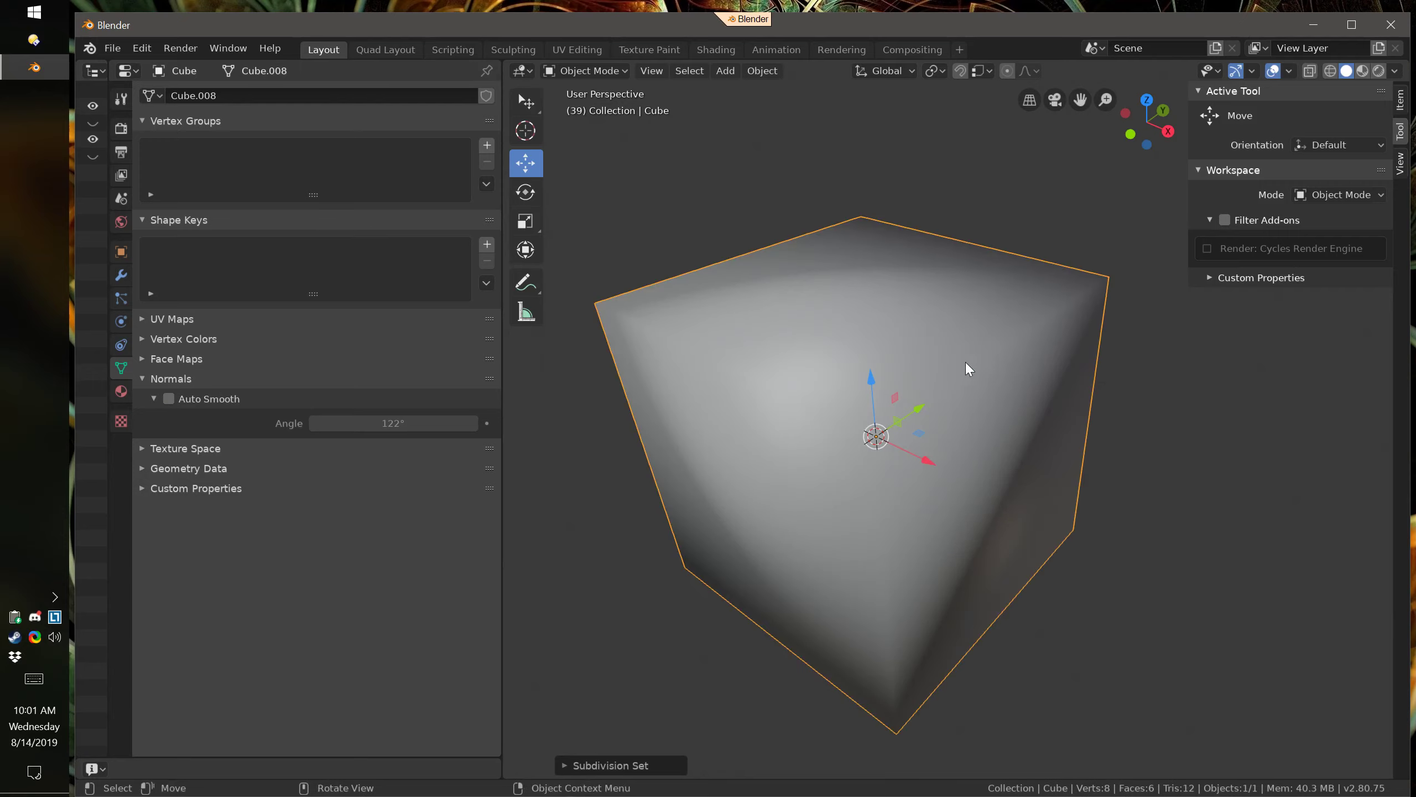
{"action": "left_click", "coordinate": [169, 398]}
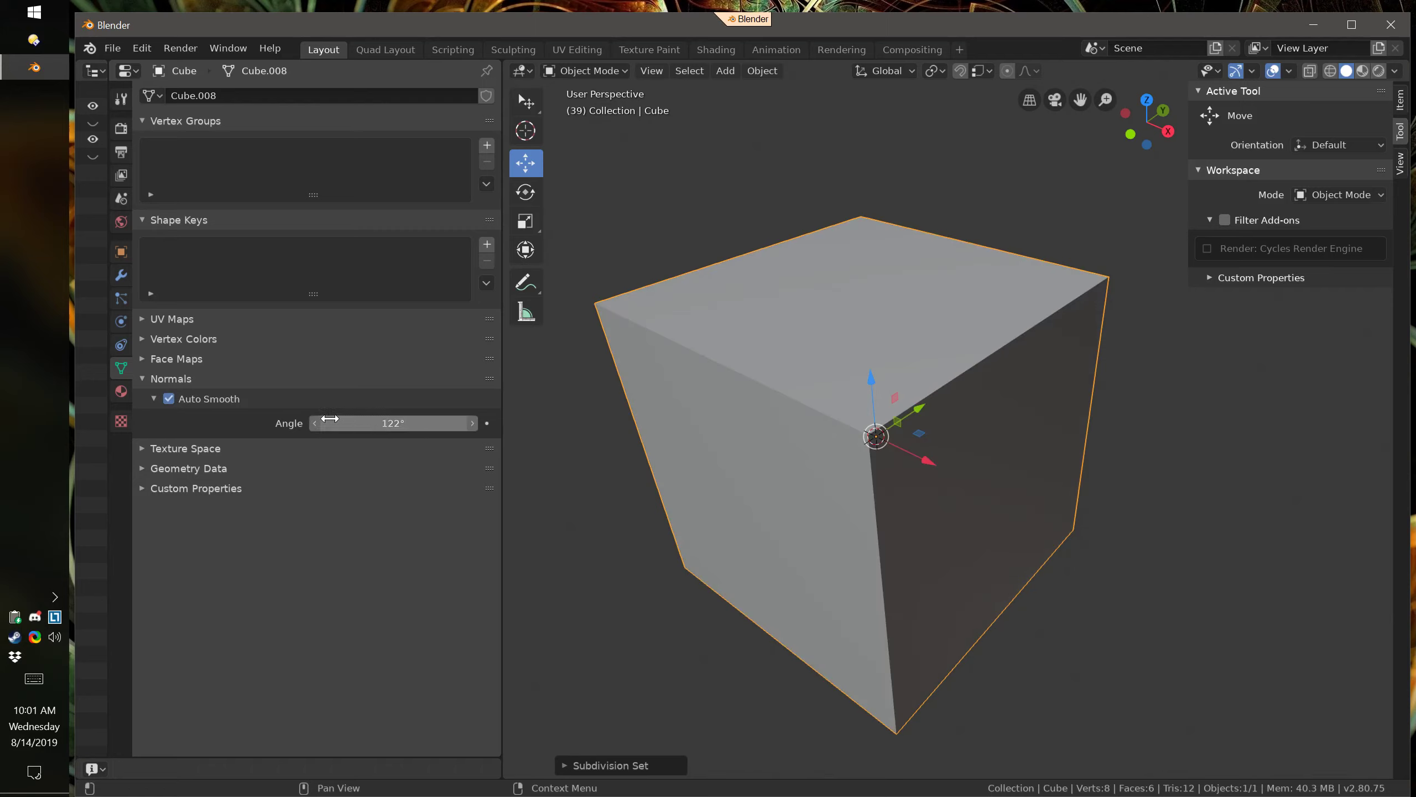
{"action": "left_click_drag", "start_coordinate": [407, 426], "coordinate": [408, 426]}
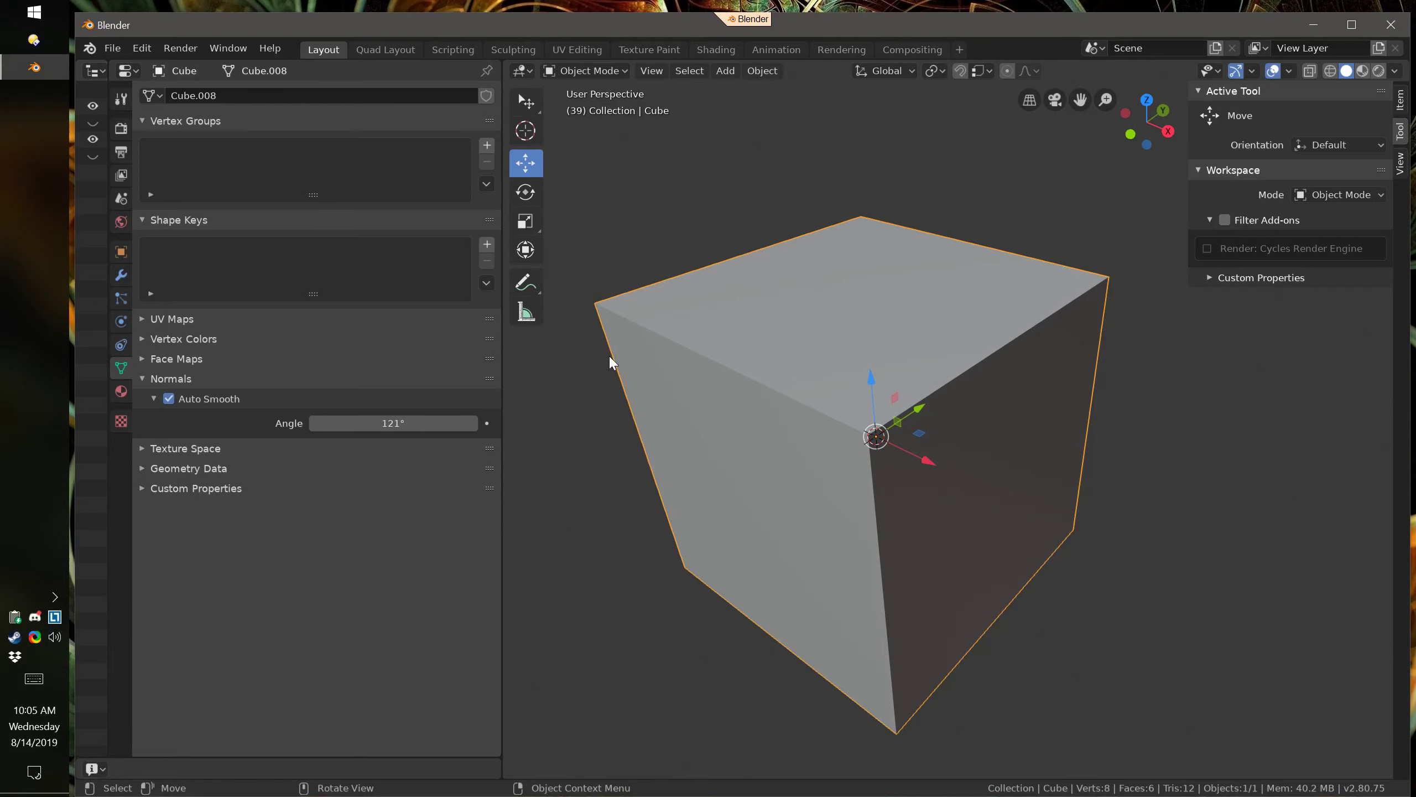
Set the keymap preset to Industry Compatible in the preferences and close them
{"action": "left_click", "coordinate": [141, 48]}
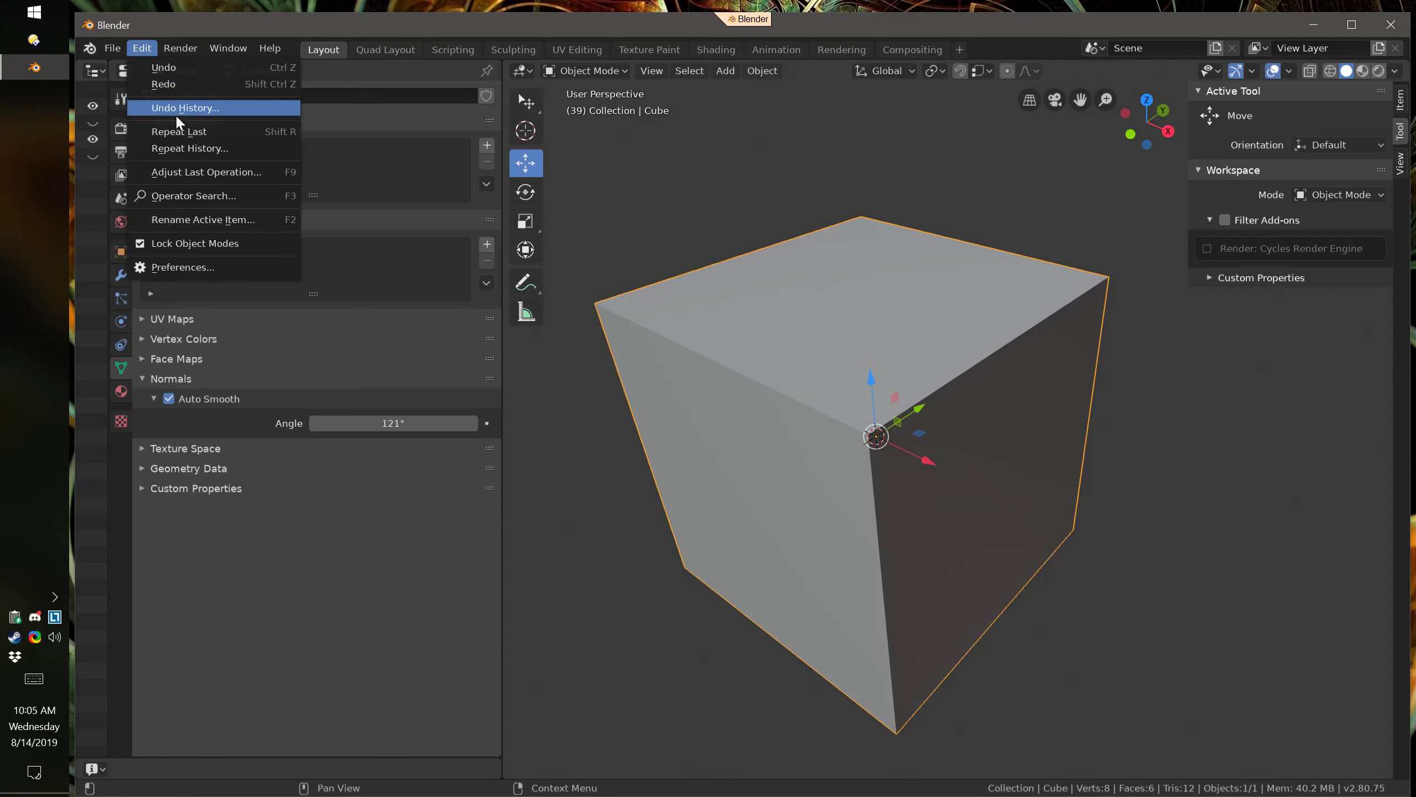
{"action": "left_click", "coordinate": [173, 268]}
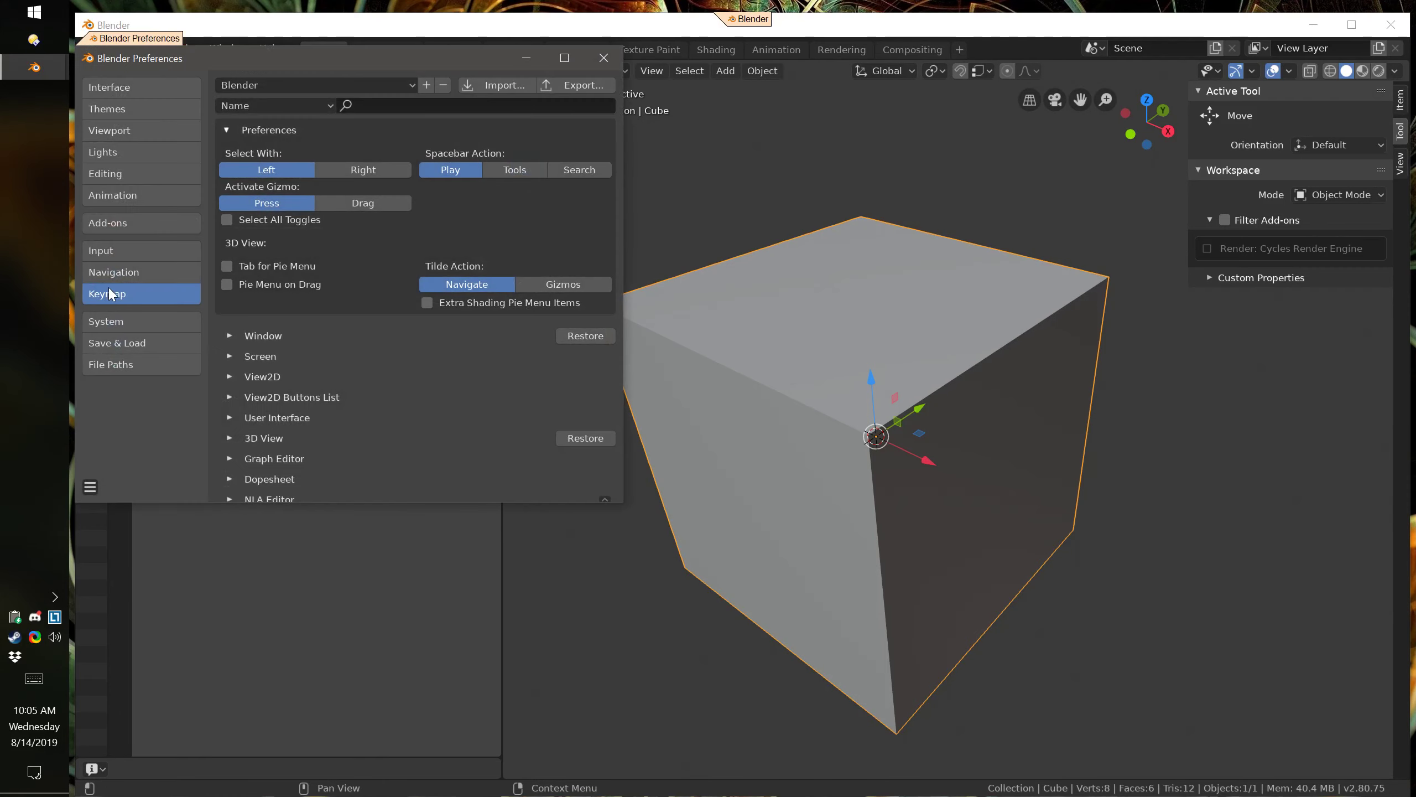
{"action": "left_click", "coordinate": [268, 84]}
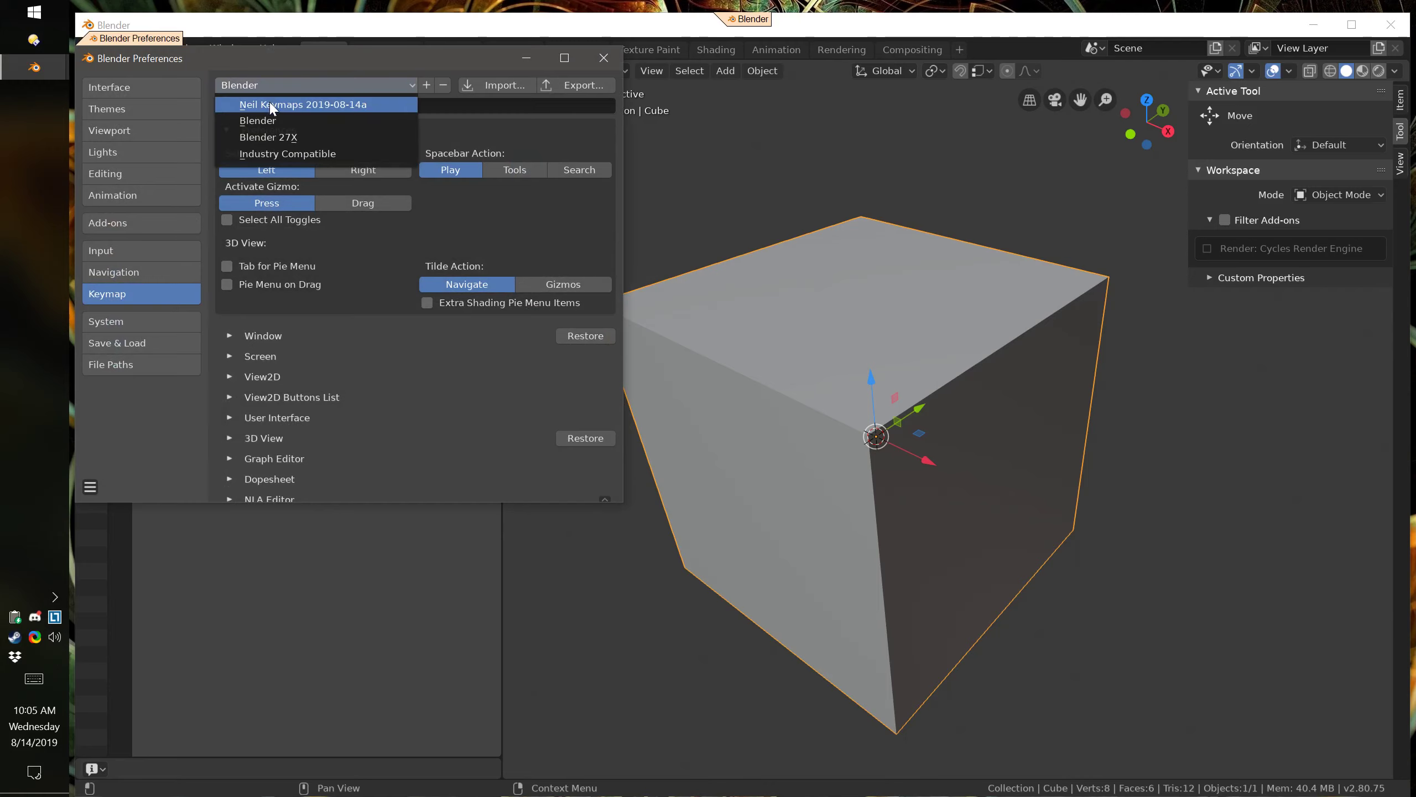
{"action": "left_click", "coordinate": [289, 156]}
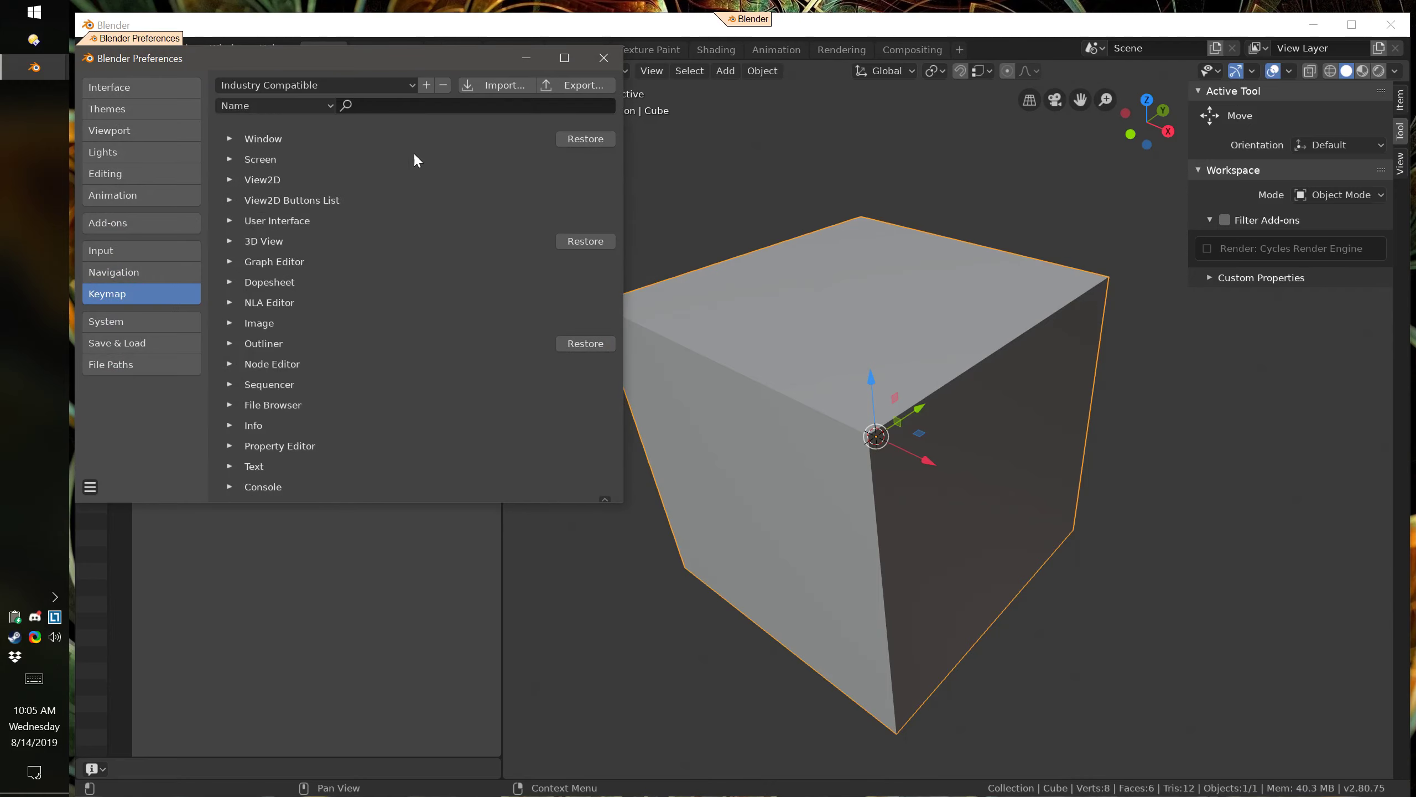
{"action": "left_click", "coordinate": [602, 58]}
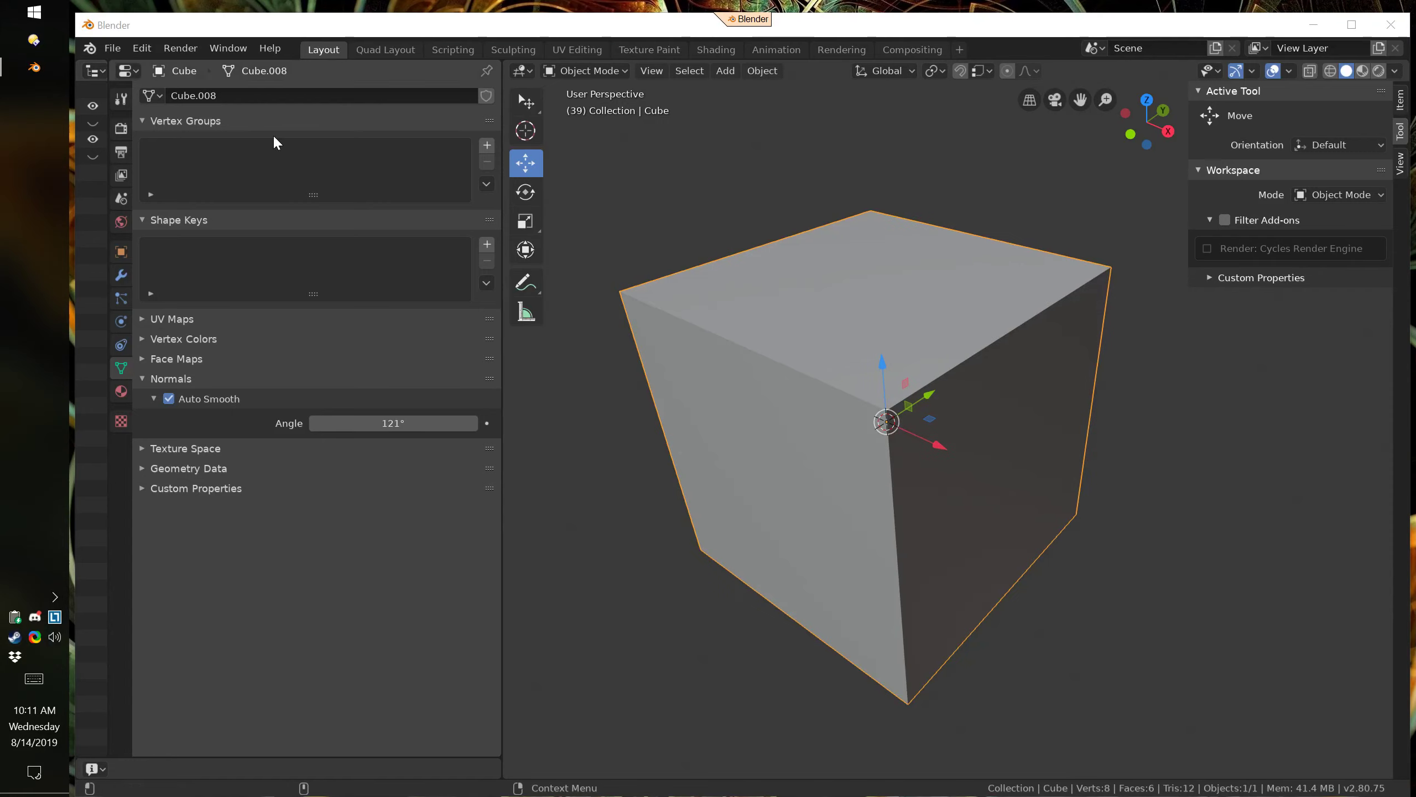
Enable the Neltulz - Quick SubD add-on in the preferences and close them
{"action": "left_click", "coordinate": [140, 49]}
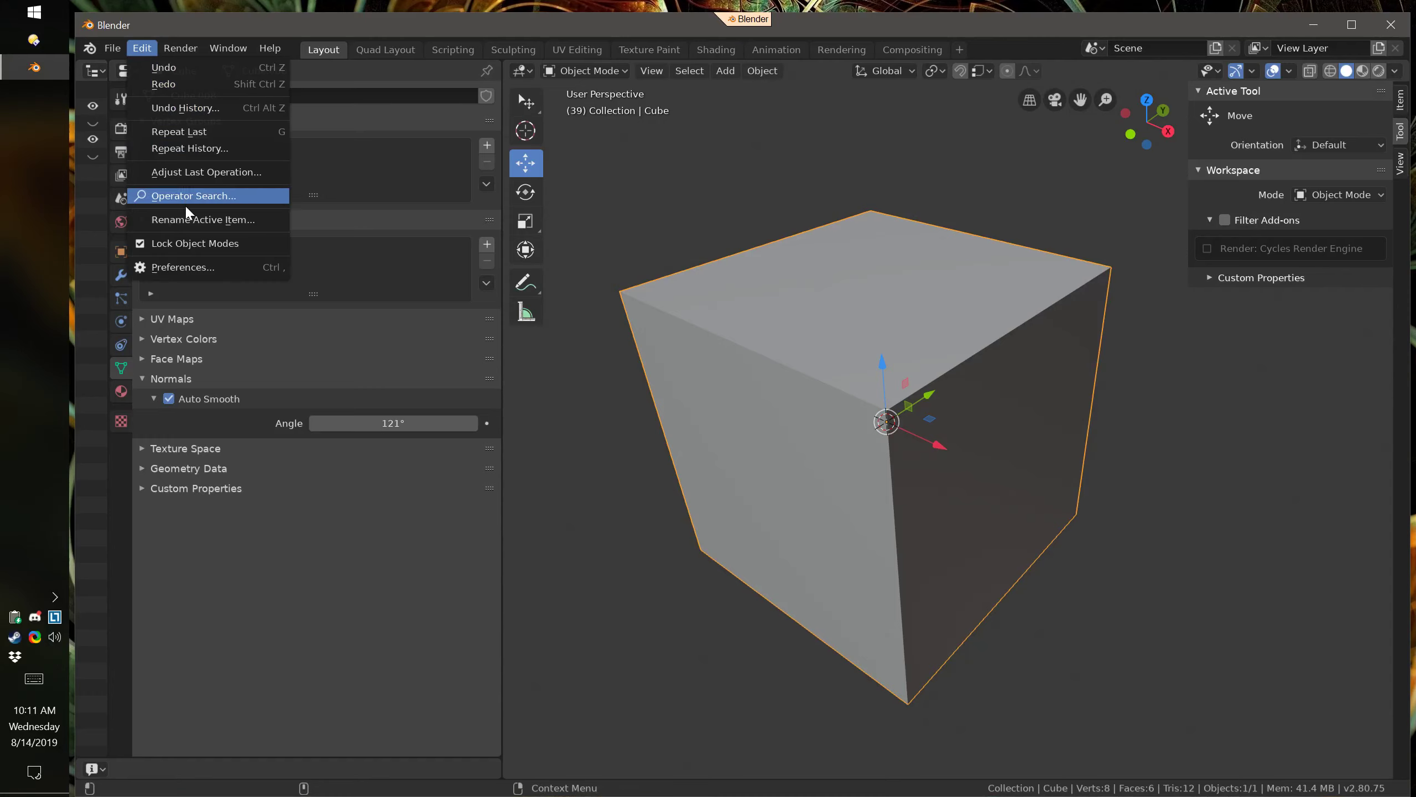
{"action": "left_click", "coordinate": [262, 268]}
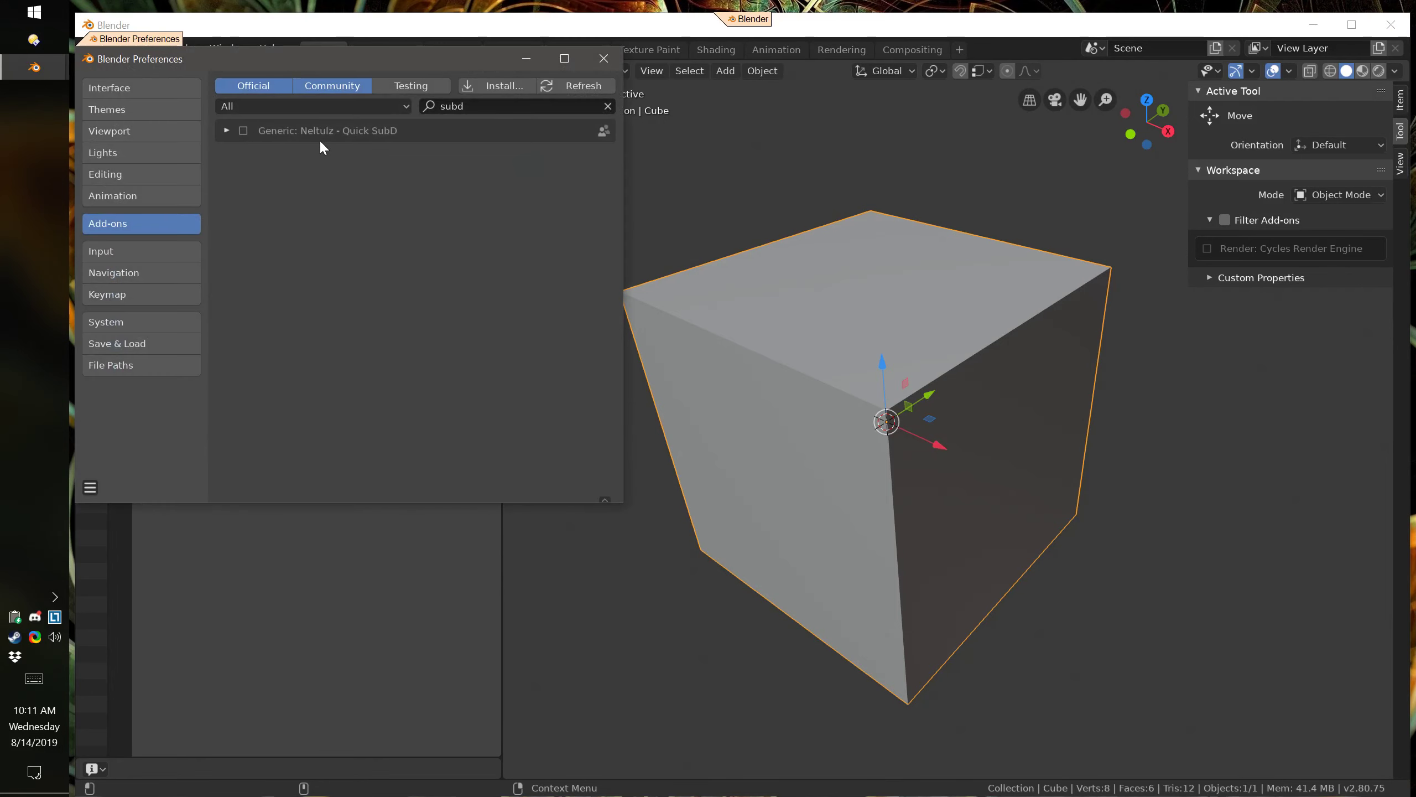
{"action": "left_click", "coordinate": [243, 131]}
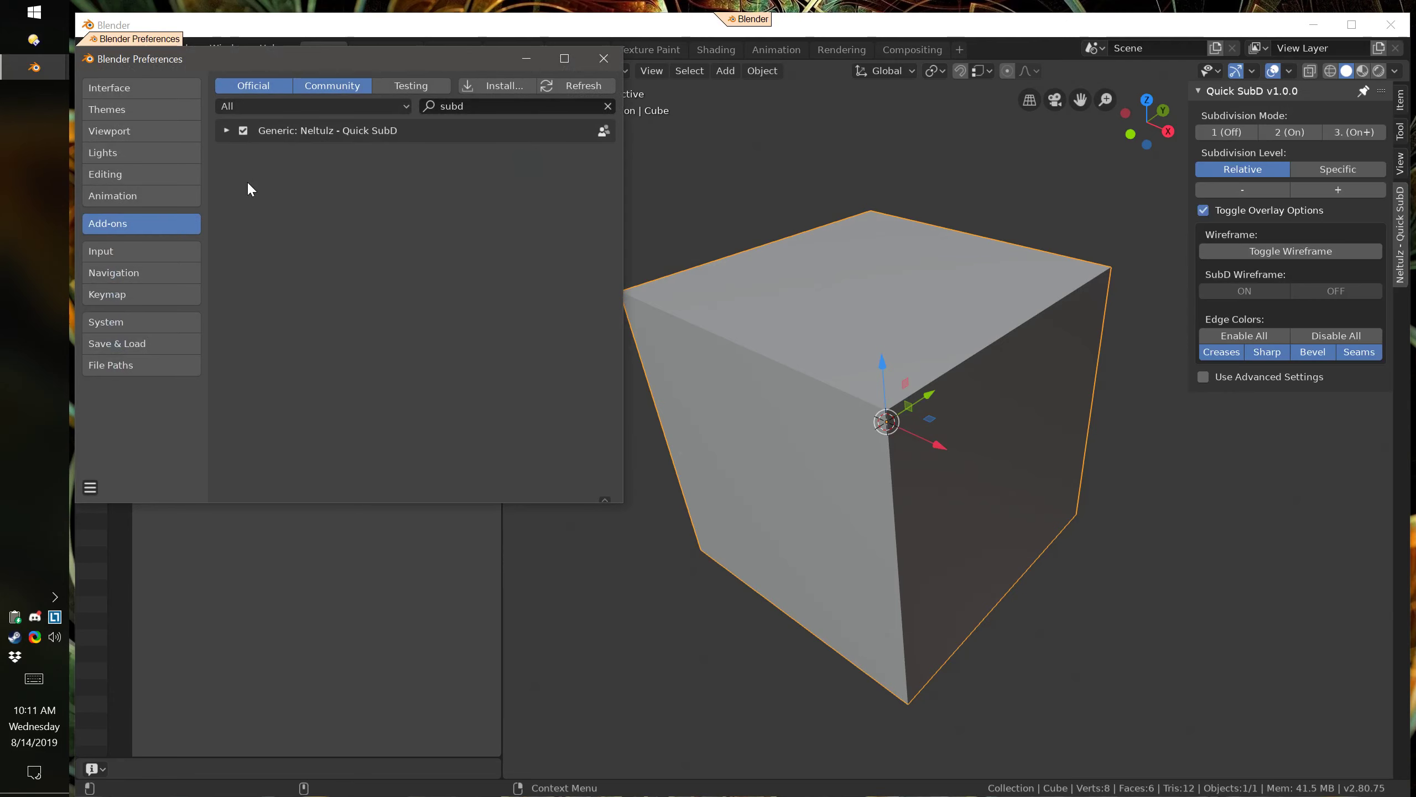
{"action": "left_click", "coordinate": [604, 58]}
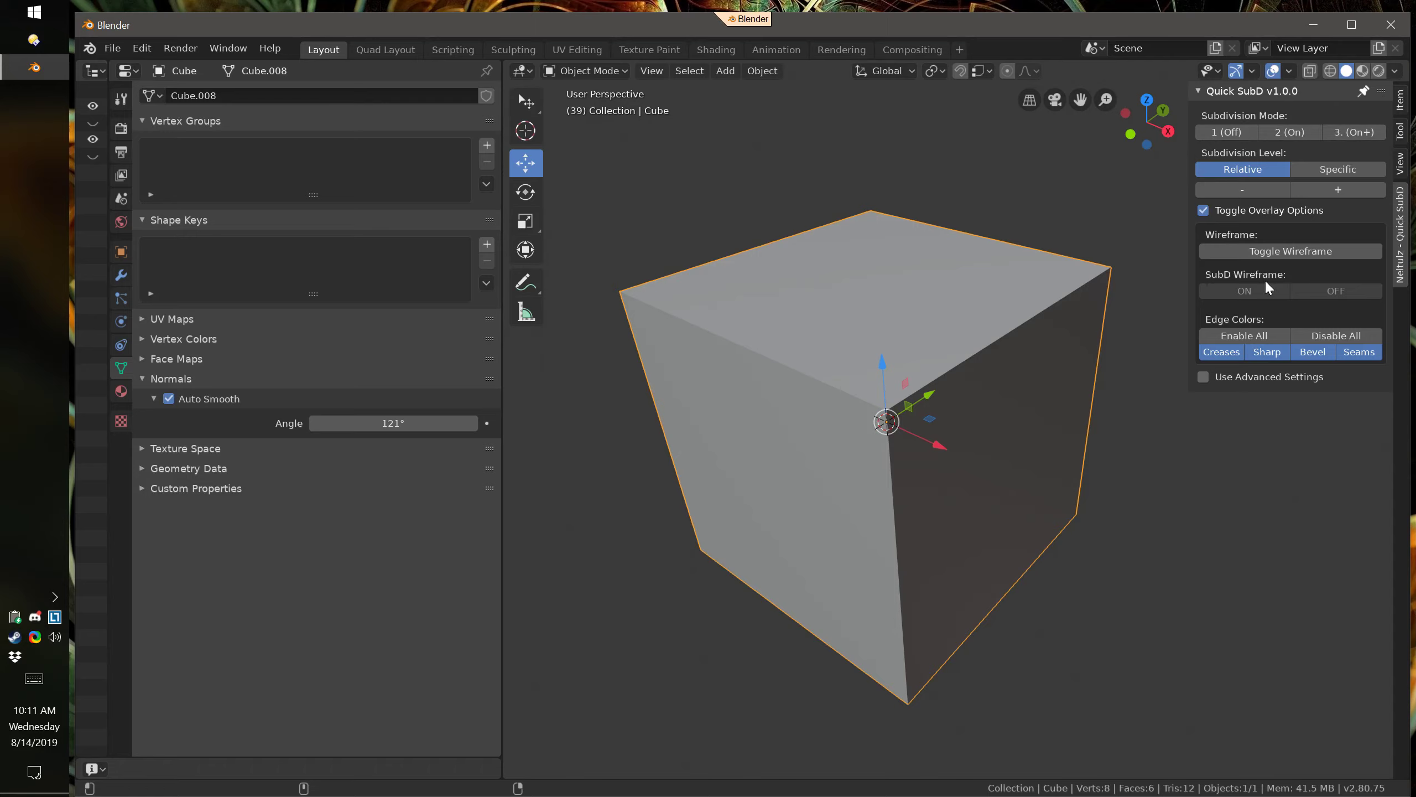
Hide and reshow the Quick SubD sidebar, turn subdivision on for the cube, and enter Edit Mode
{"action": "left_click_drag", "start_coordinate": [1188, 257], "coordinate": [1405, 167]}
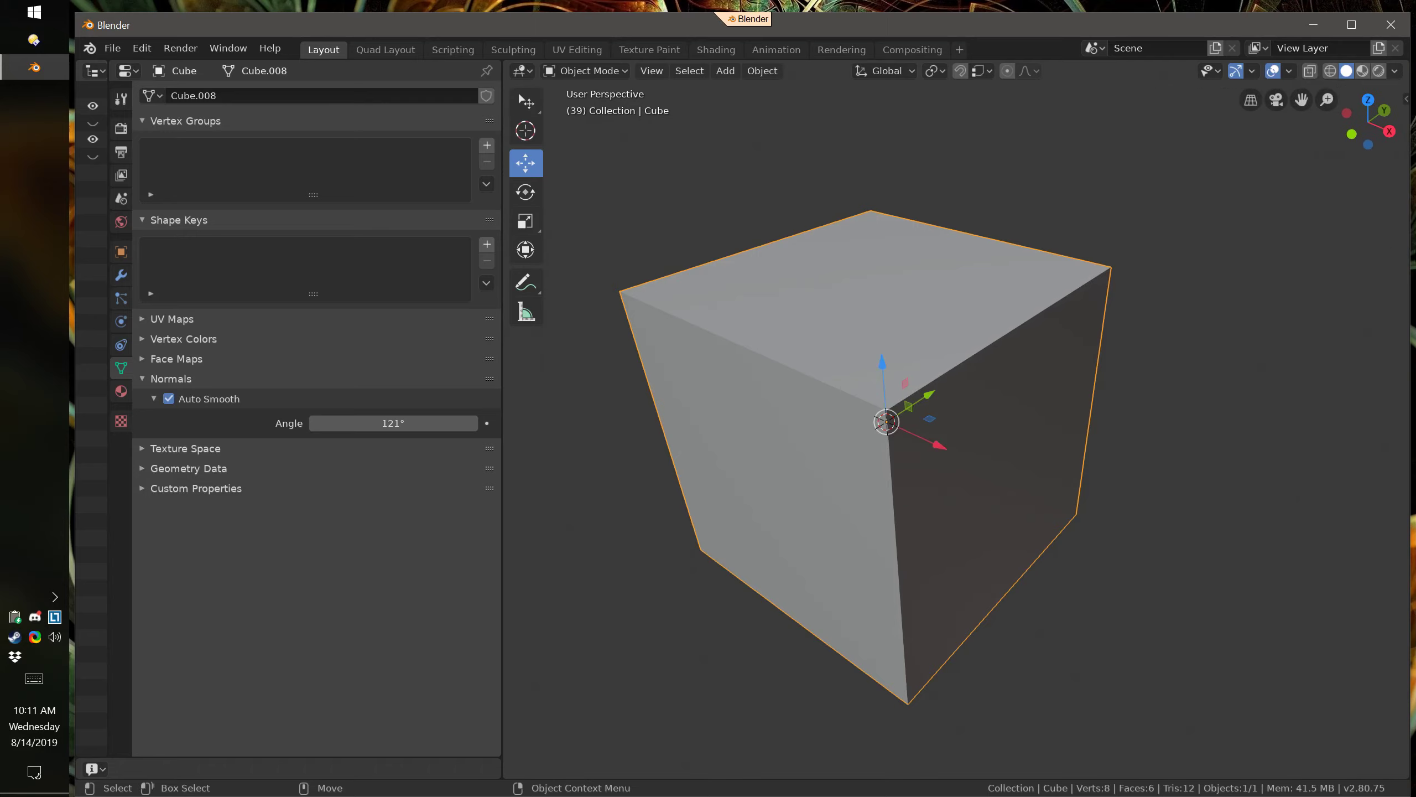
{"action": "left_click", "coordinate": [1406, 99]}
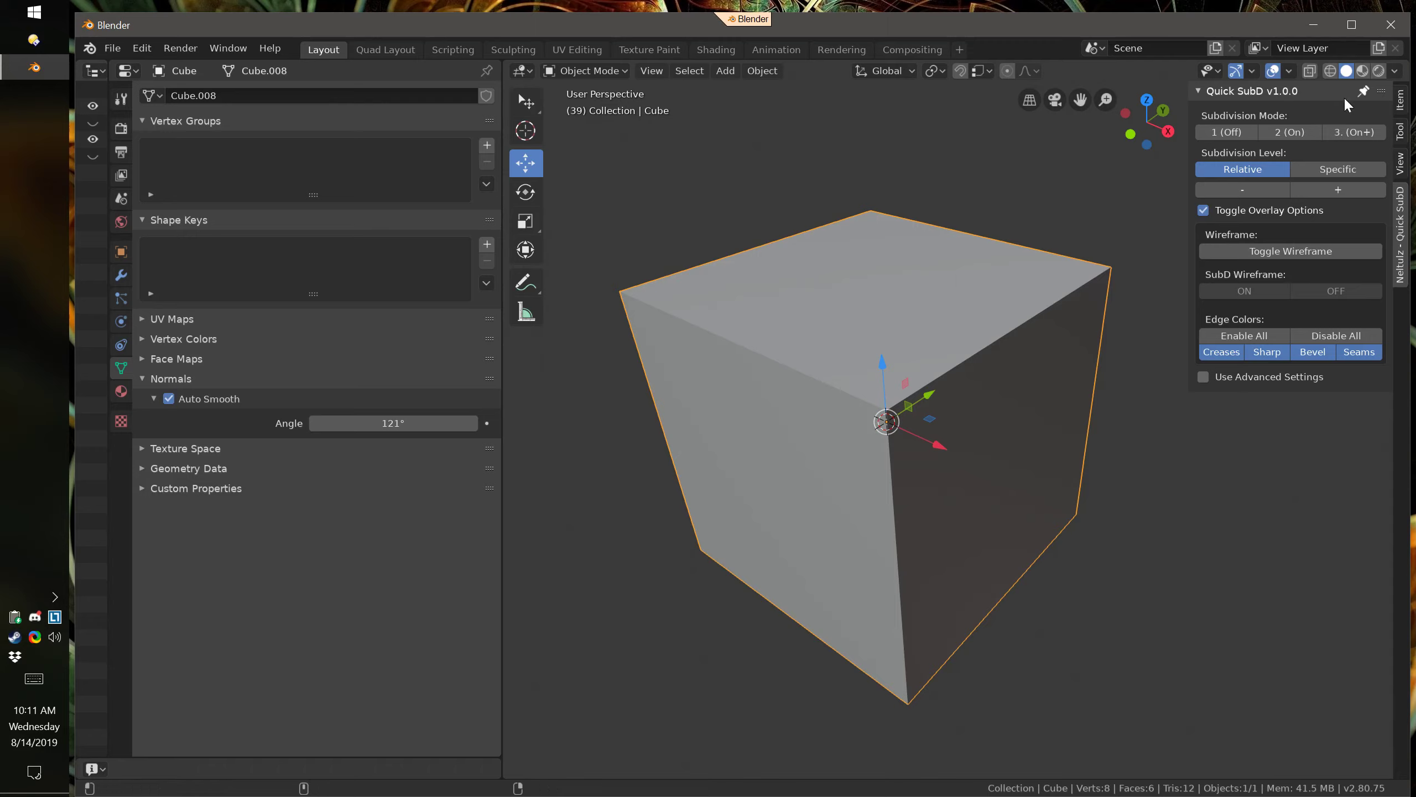
{"action": "left_click", "coordinate": [1295, 131]}
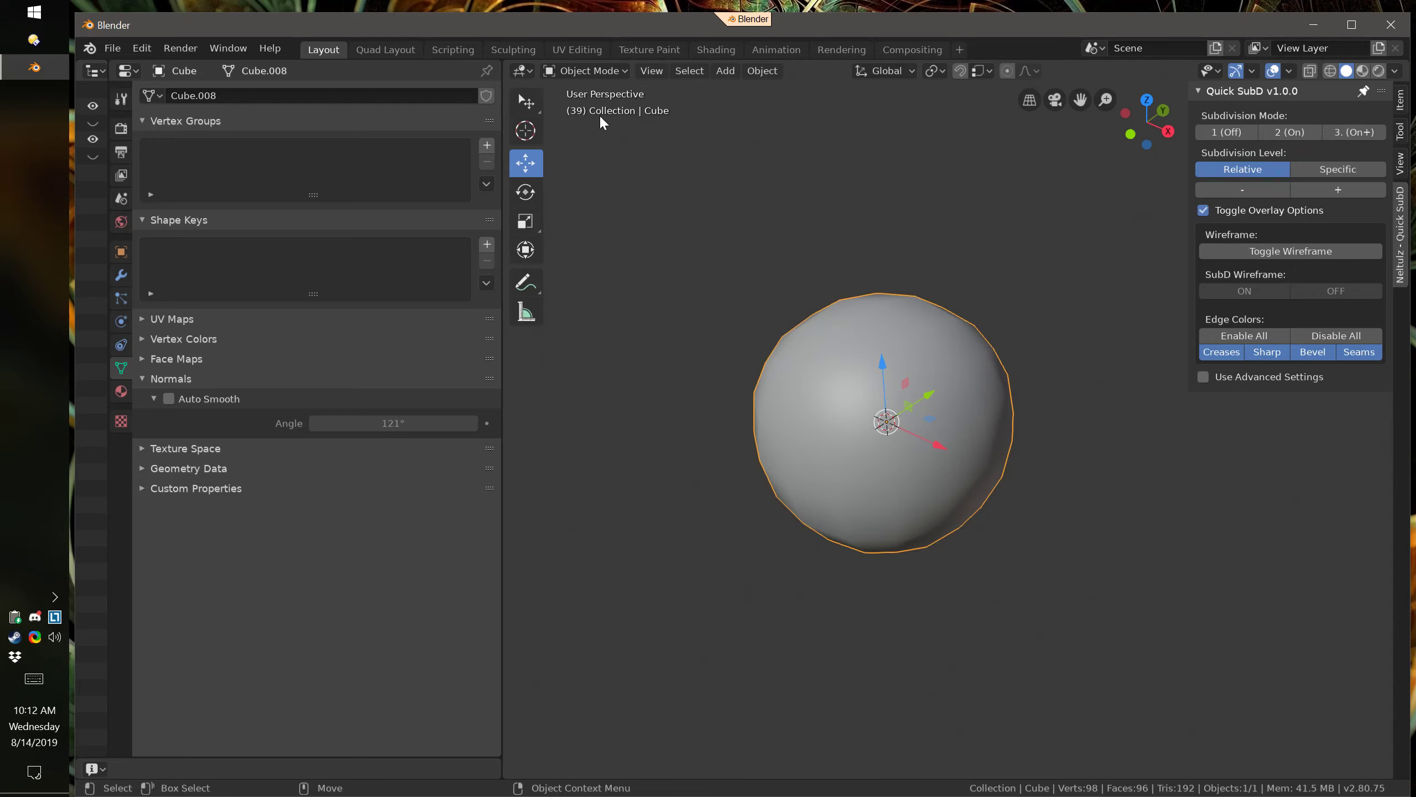
{"action": "left_click", "coordinate": [596, 72]}
{"action": "left_click", "coordinate": [590, 98]}
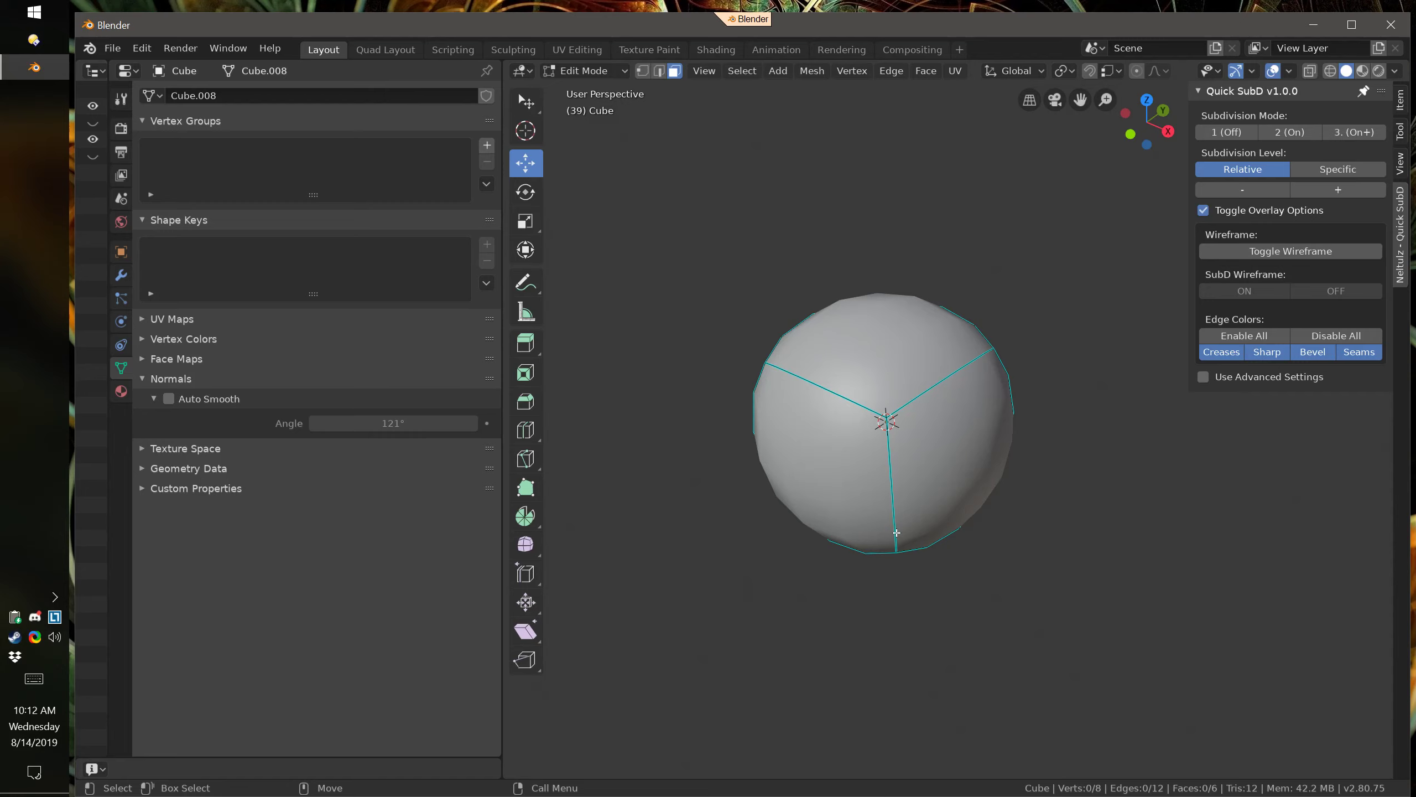
Switch the cube's Quick SubD mode to 2 (On), 1 (Off), 2 (On) and 3 (On+) in turn
{"action": "left_click", "coordinate": [1282, 137]}
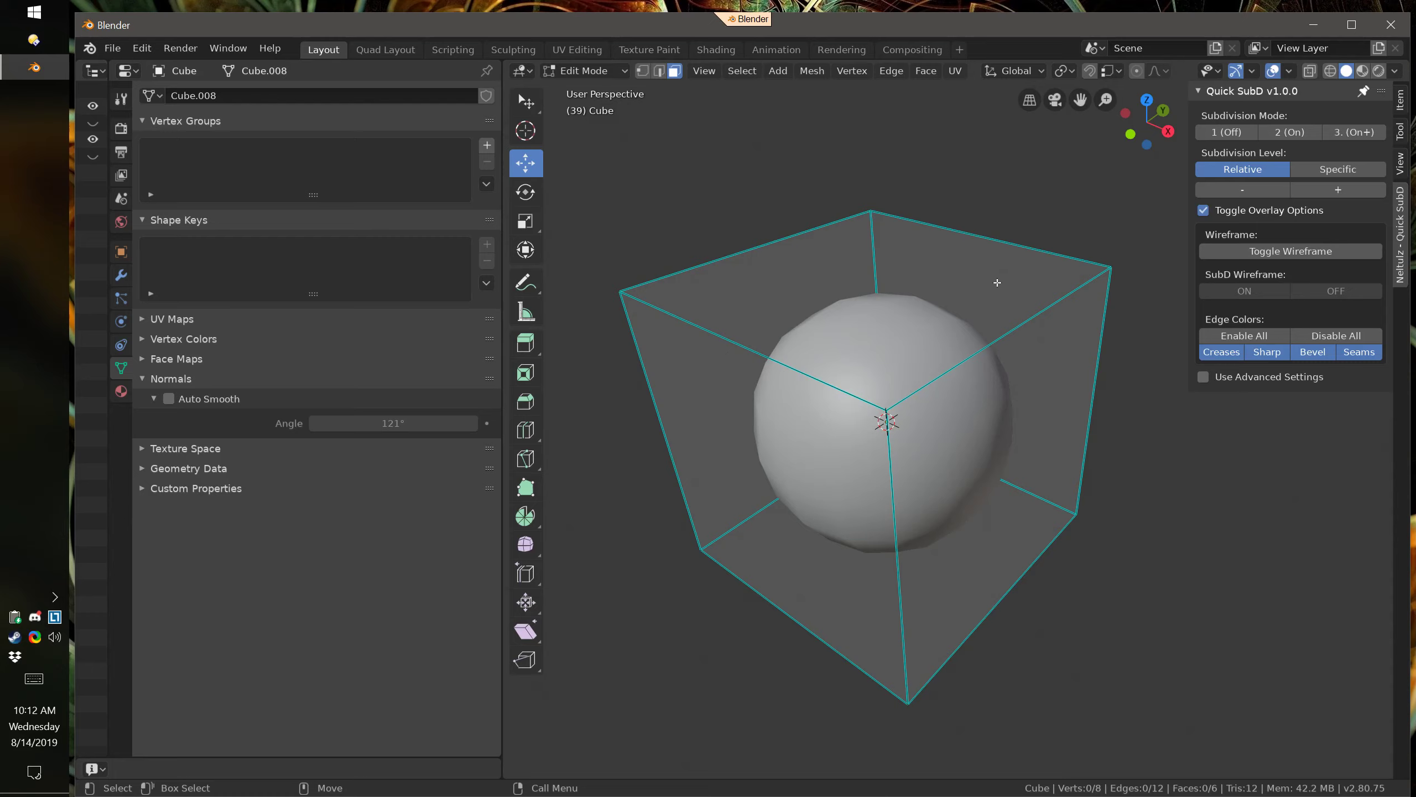
{"action": "key", "text": "1"}
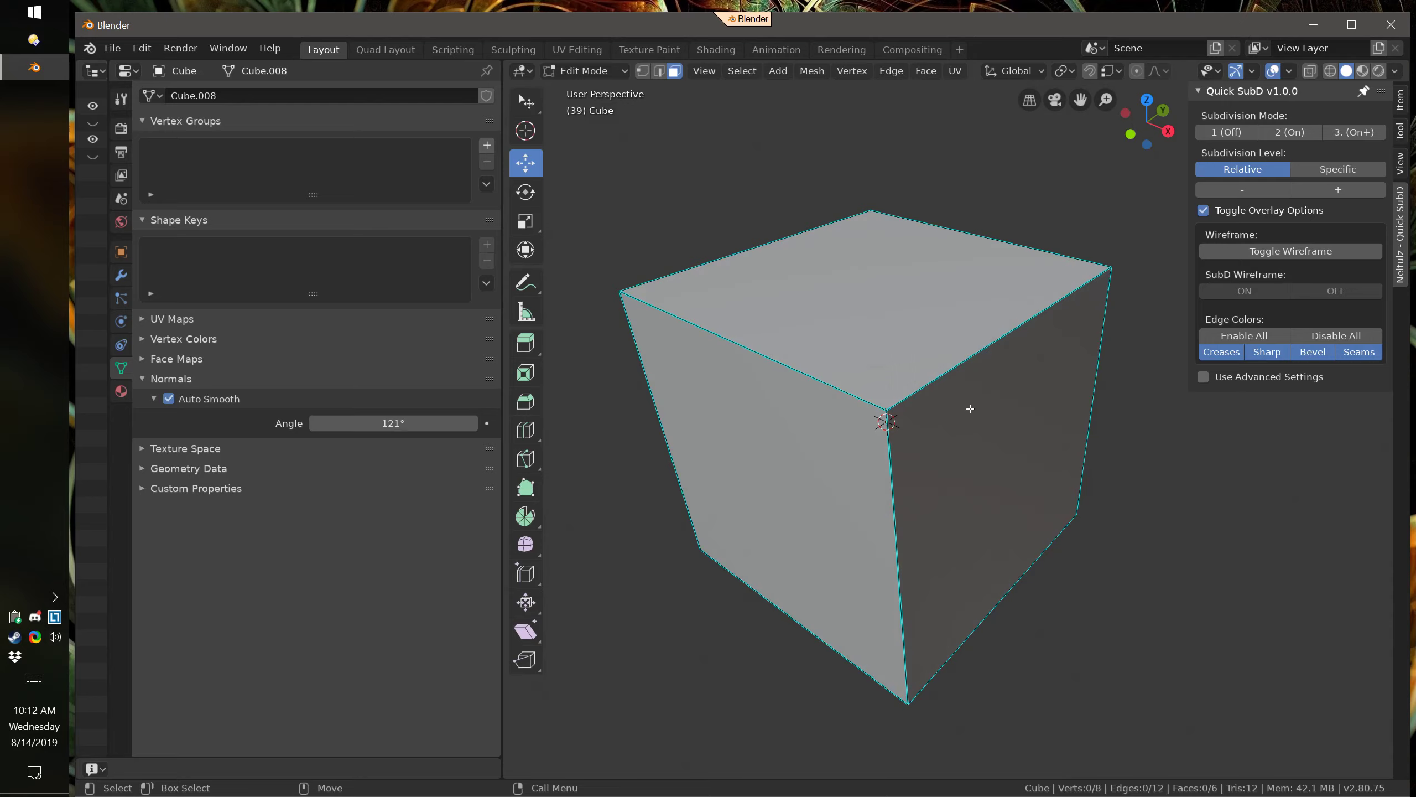
{"action": "key", "text": "2"}
{"action": "key", "text": "3"}
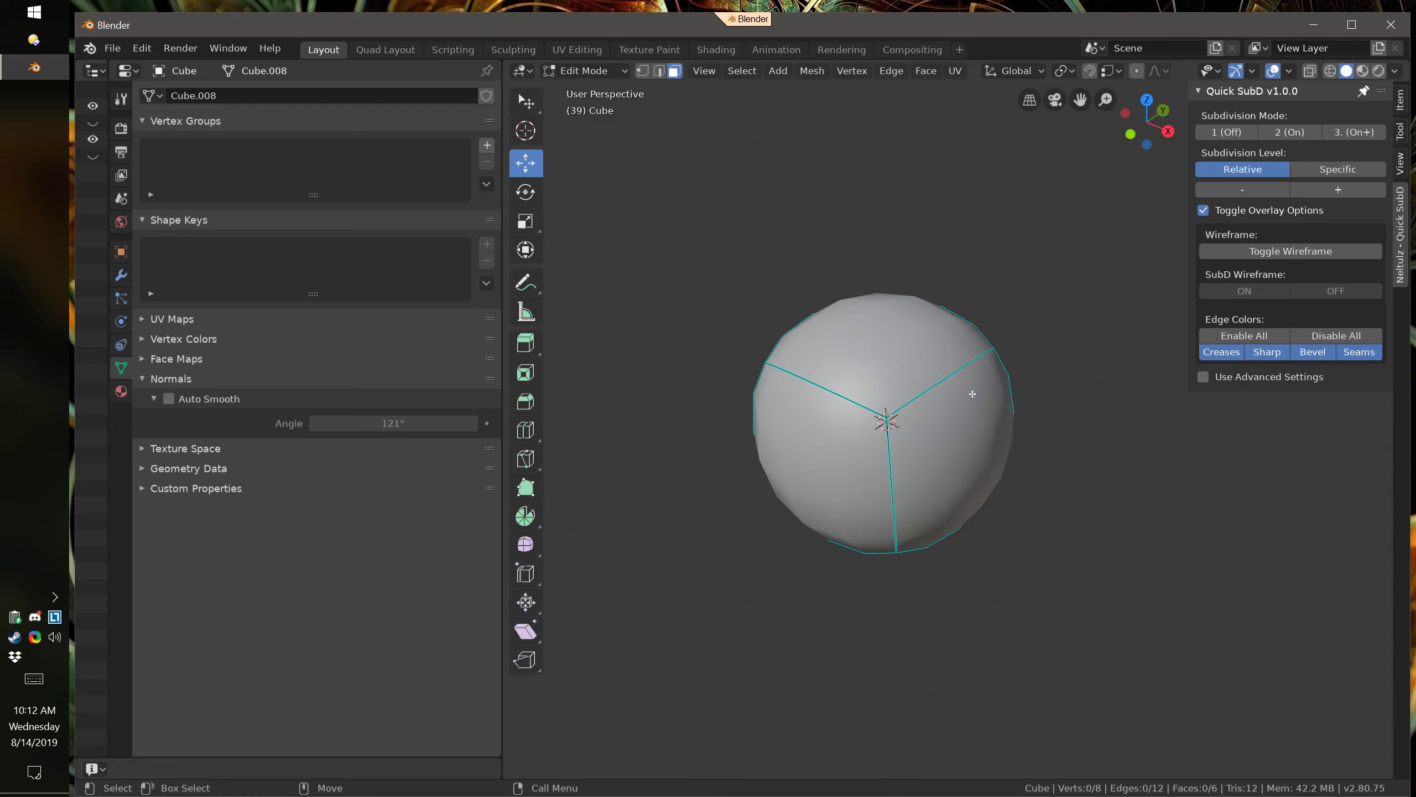
Lower the cube's subdivision level to 0 and raise it back to 2
{"action": "key", "text": "Page_Down"}
{"action": "key", "text": "Page_Down"}
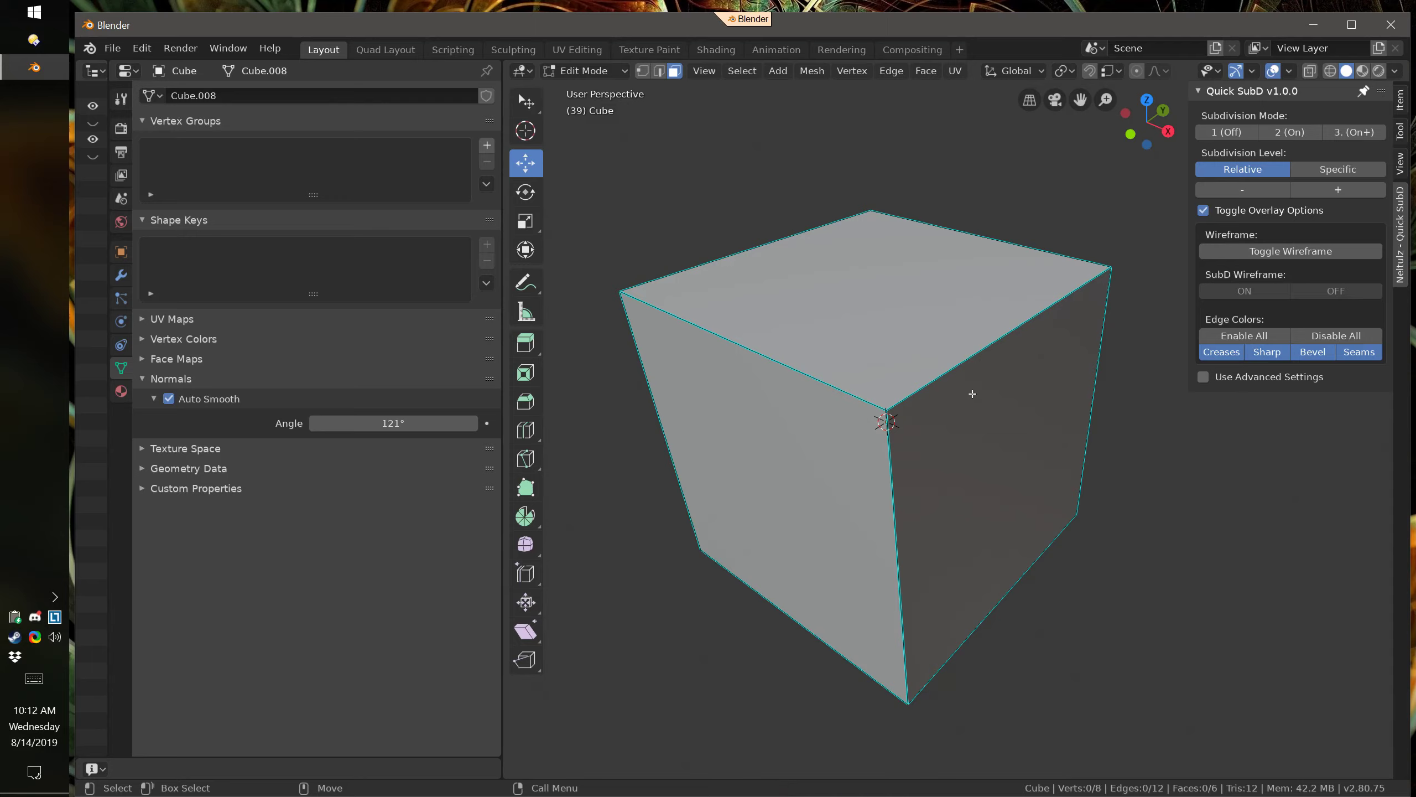
{"action": "key", "text": "Page_Up"}
{"action": "key", "text": "Page_Up"}
{"action": "key", "text": "Page_Up"}
{"action": "key", "text": "Page_Up"}
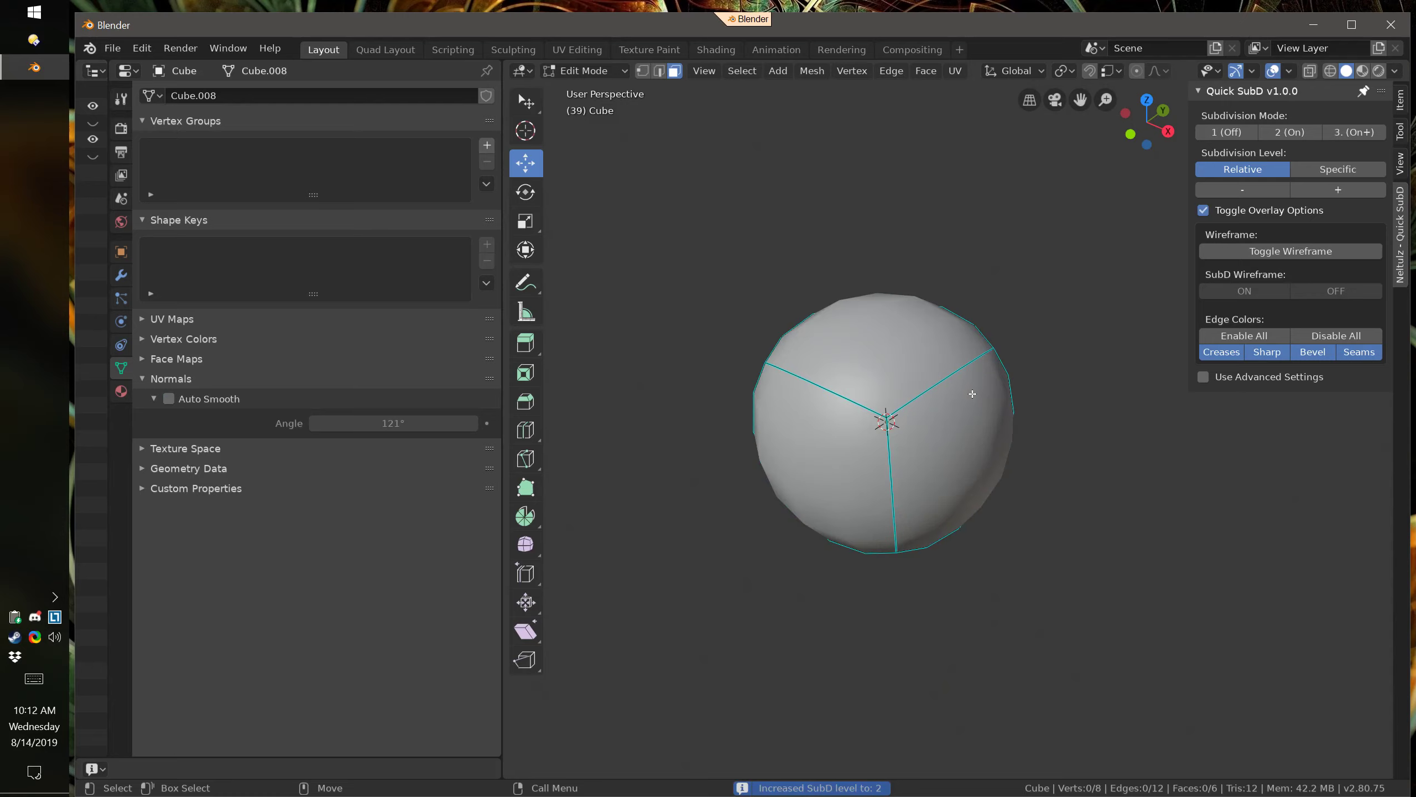
Raise the cube's subdivision level to 8 and one level further, accepting the high poly count
{"action": "key", "text": "Page_Up"}
{"action": "key", "text": "Page_Up"}
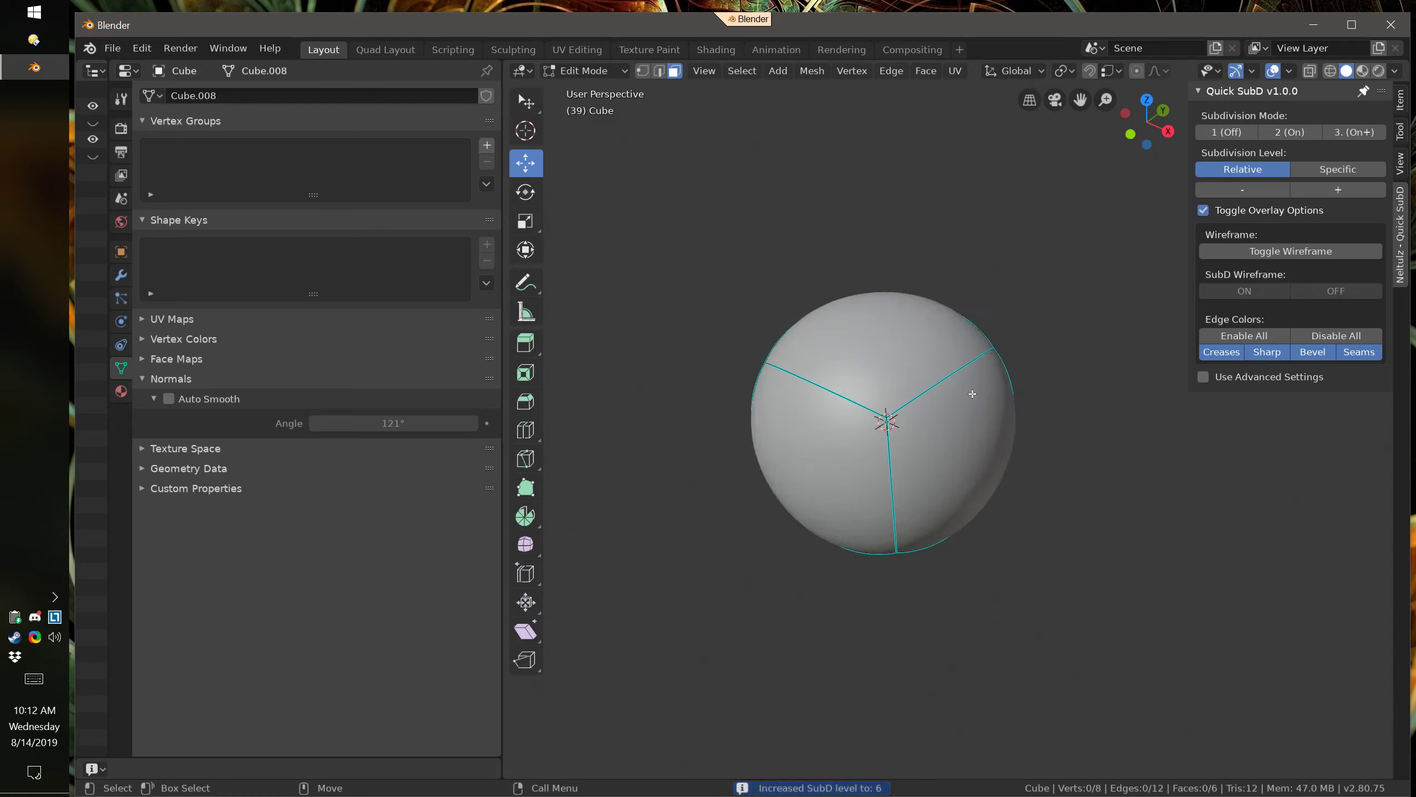
{"action": "key", "text": "Page_Up"}
{"action": "key", "text": "Page_Up"}
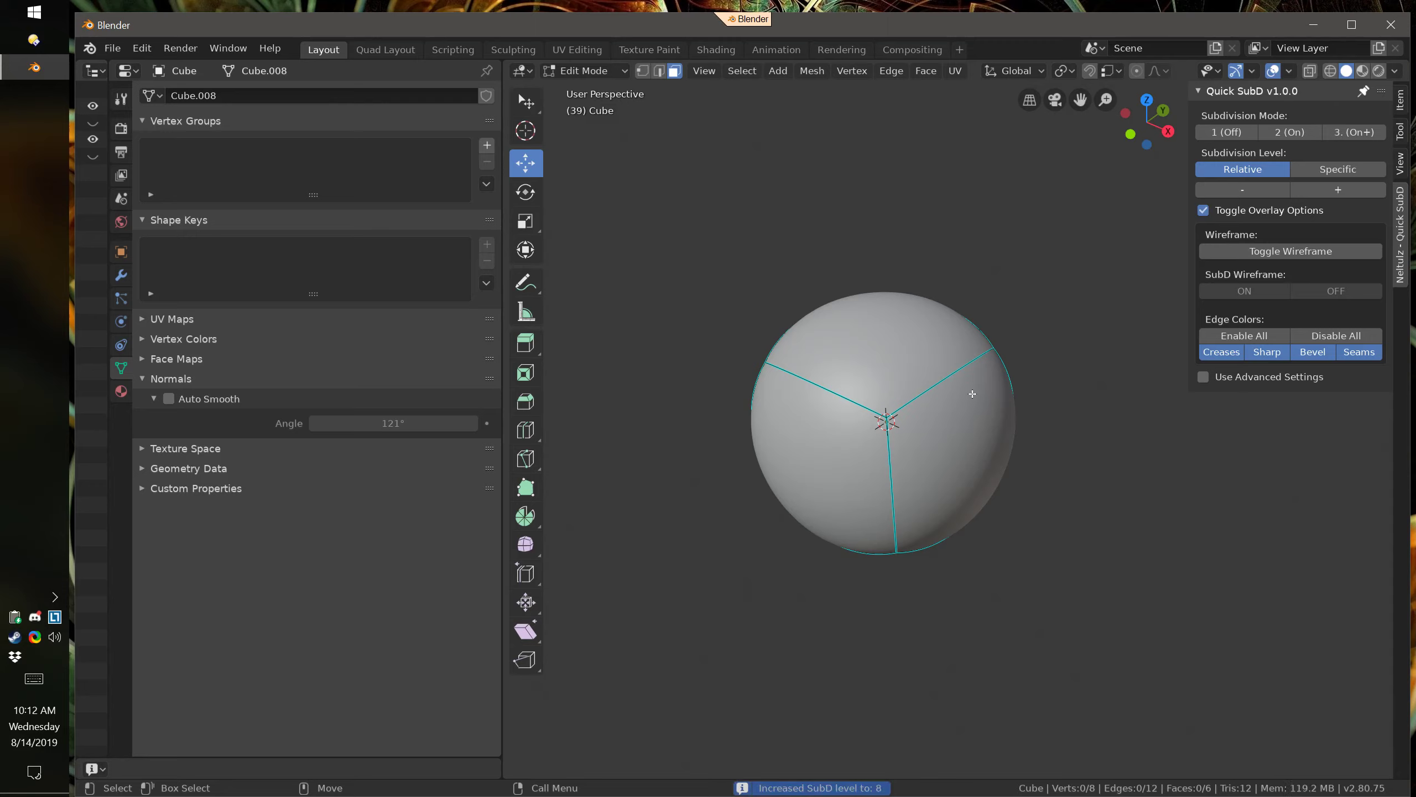
{"action": "key", "text": "Page_Up"}
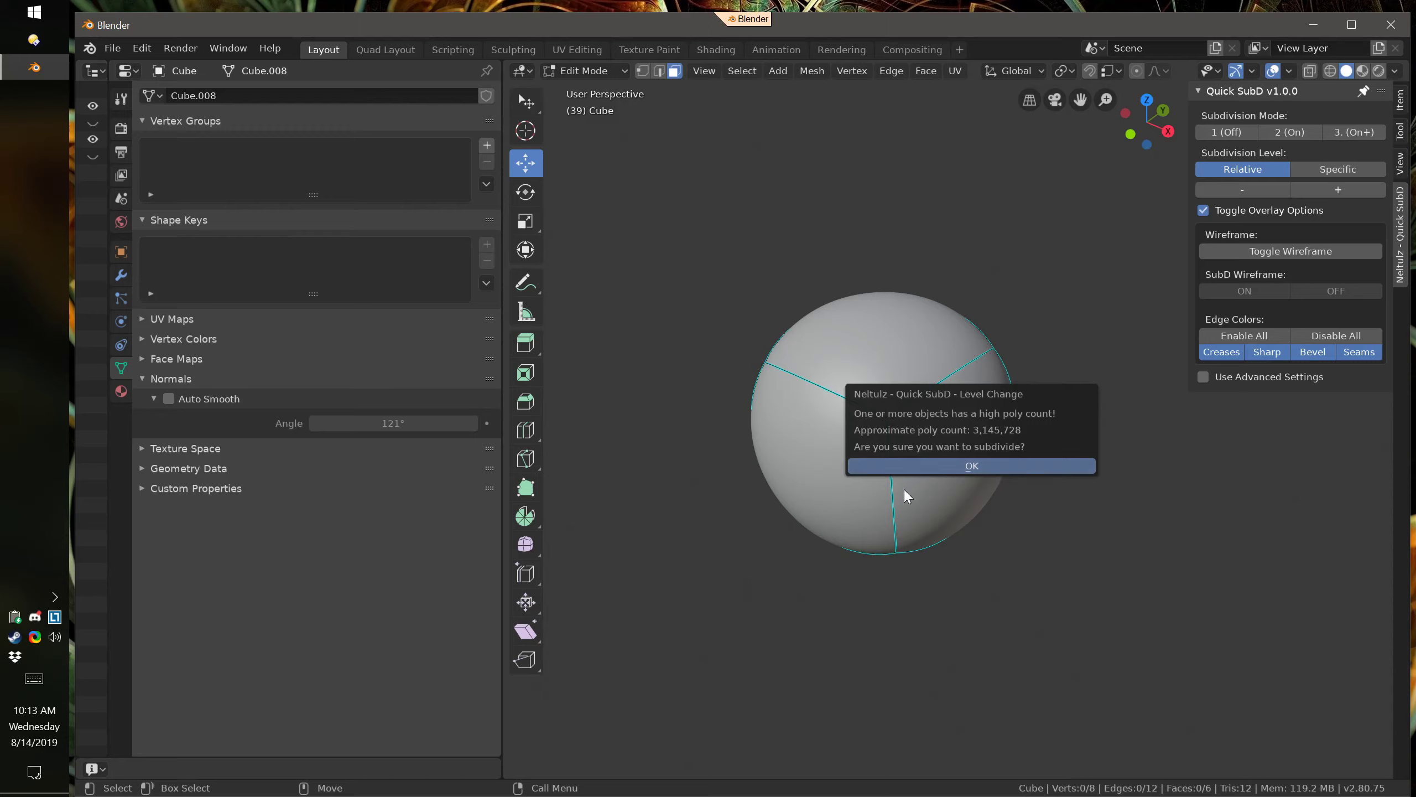
{"action": "left_click", "coordinate": [971, 469]}
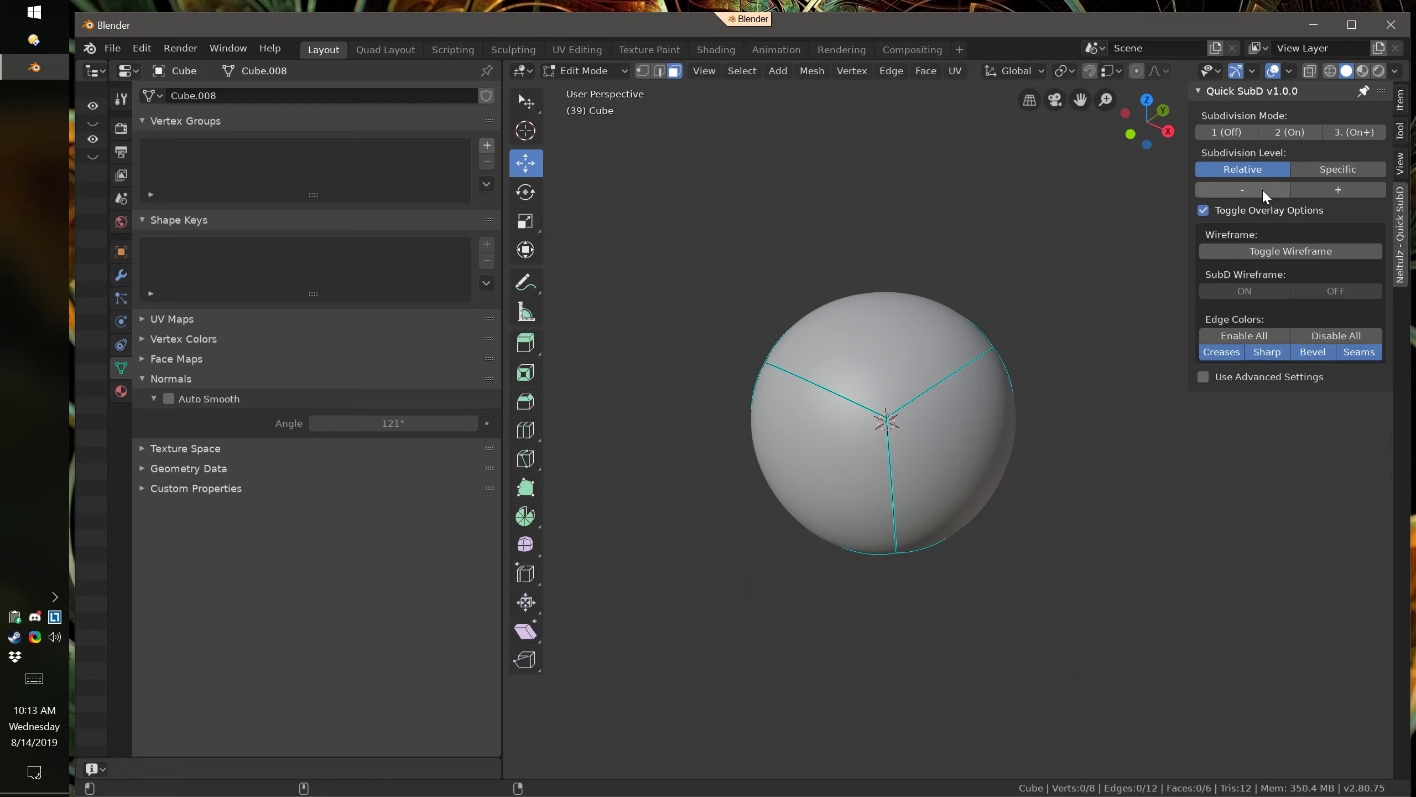
Switch the subdivision level input to Specific and apply level 0 to the cube
{"action": "left_click", "coordinate": [1339, 171]}
{"action": "mouse_move", "coordinate": [1241, 191]}
{"action": "left_mouse_down"}
{"action": "mouse_move", "coordinate": [1282, 192]}
{"action": "mouse_move", "coordinate": [1237, 191]}
{"action": "left_mouse_up"}
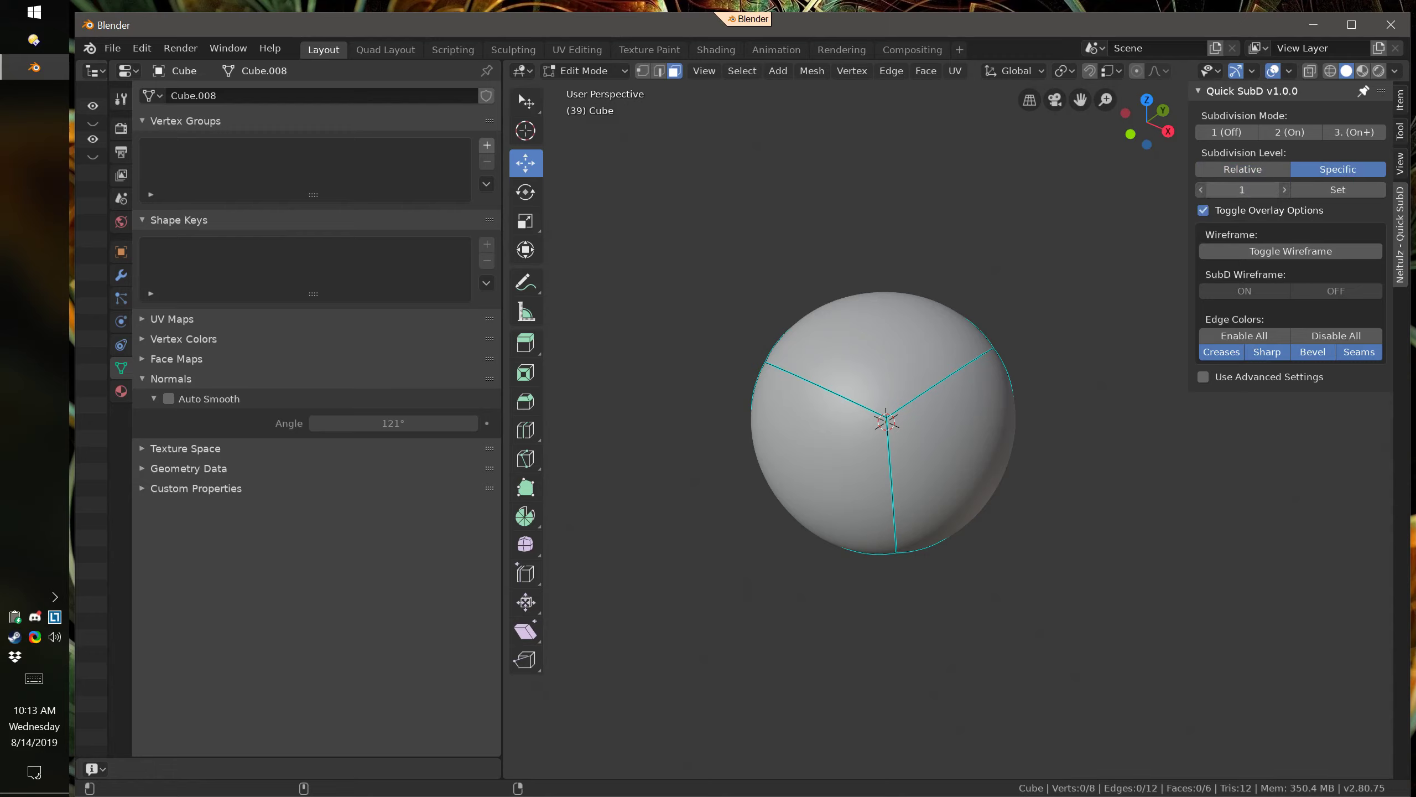
{"action": "left_click", "coordinate": [1256, 197]}
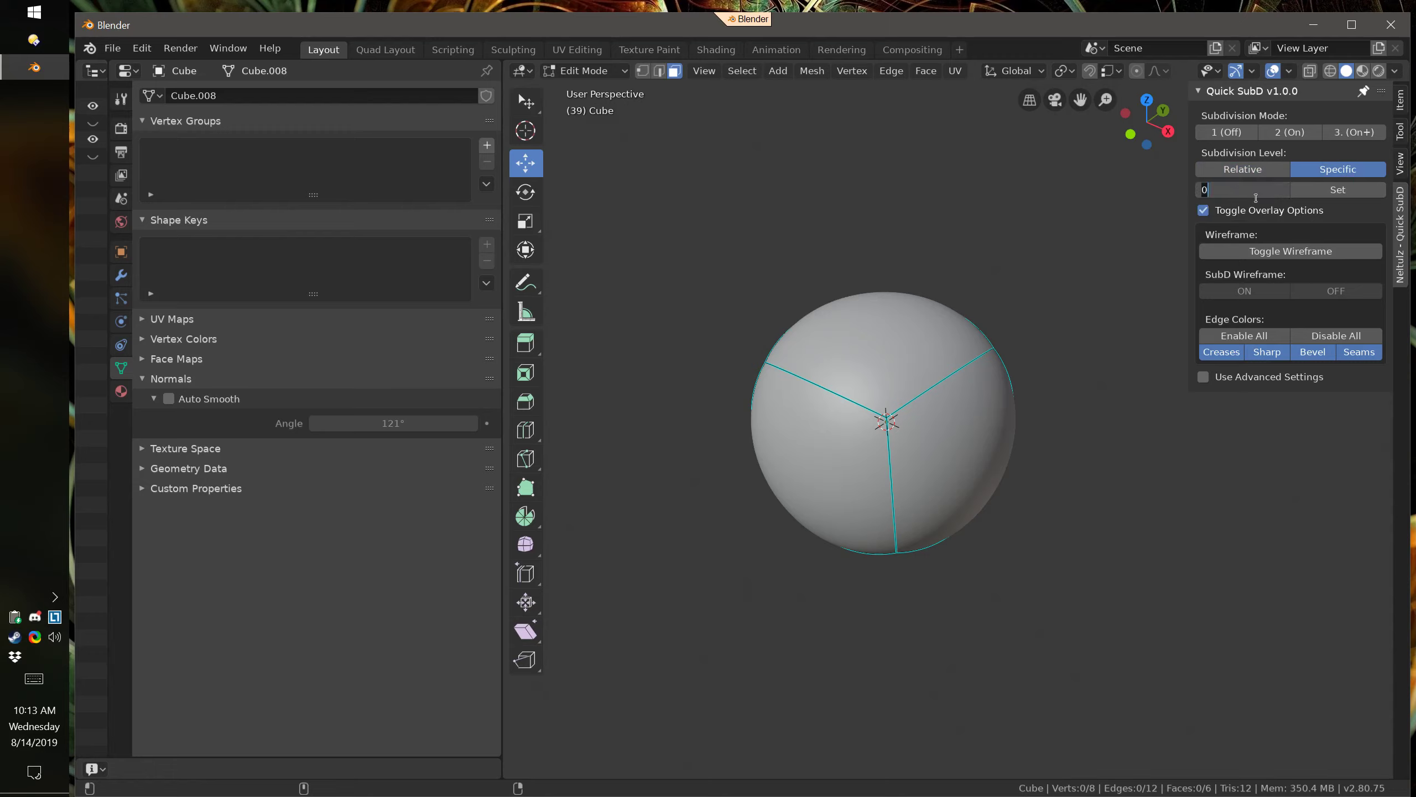
{"action": "left_click", "coordinate": [1351, 192]}
{"action": "left_click", "coordinate": [1348, 189]}
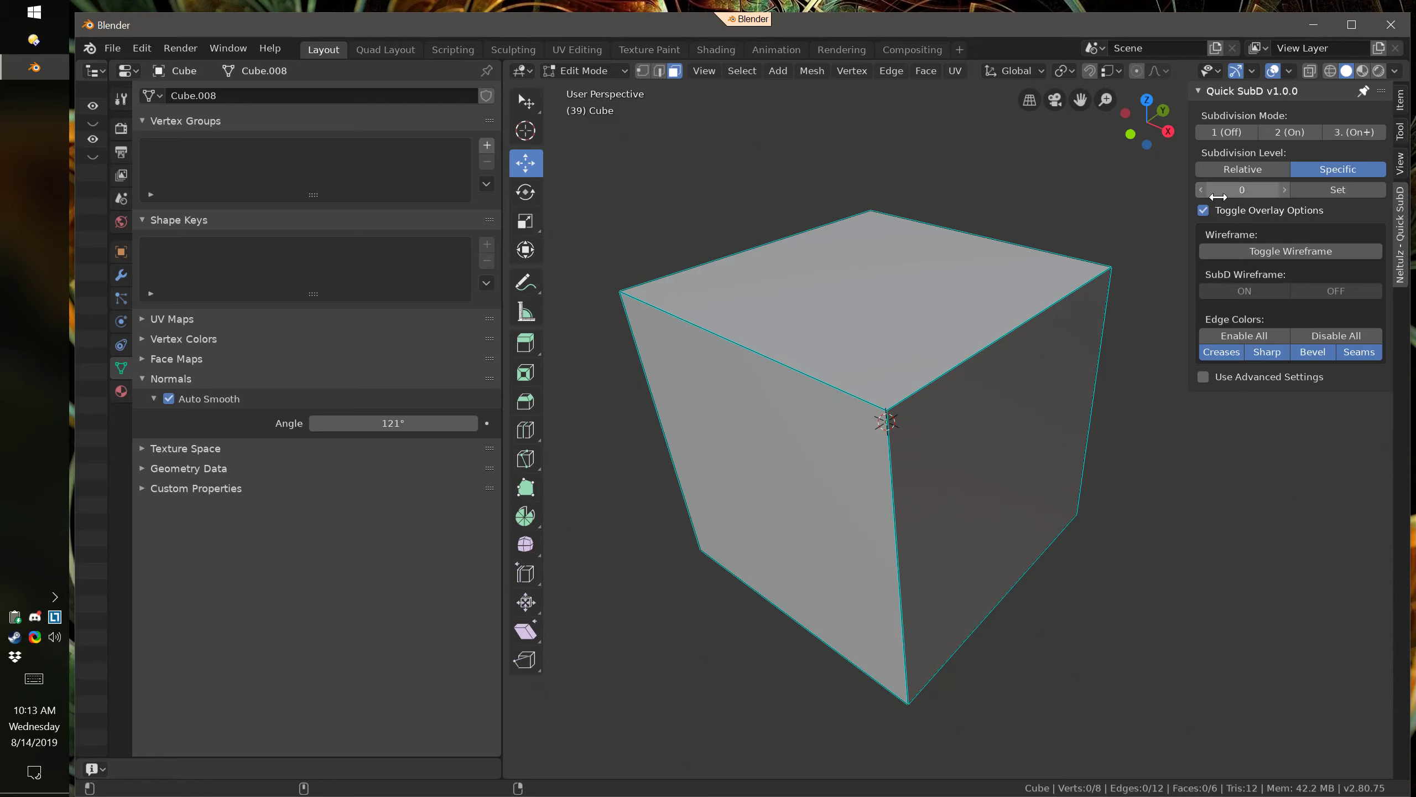
Return to Object Mode and toggle the wireframe overlay repeatedly, leaving it on
{"action": "left_click", "coordinate": [1277, 251]}
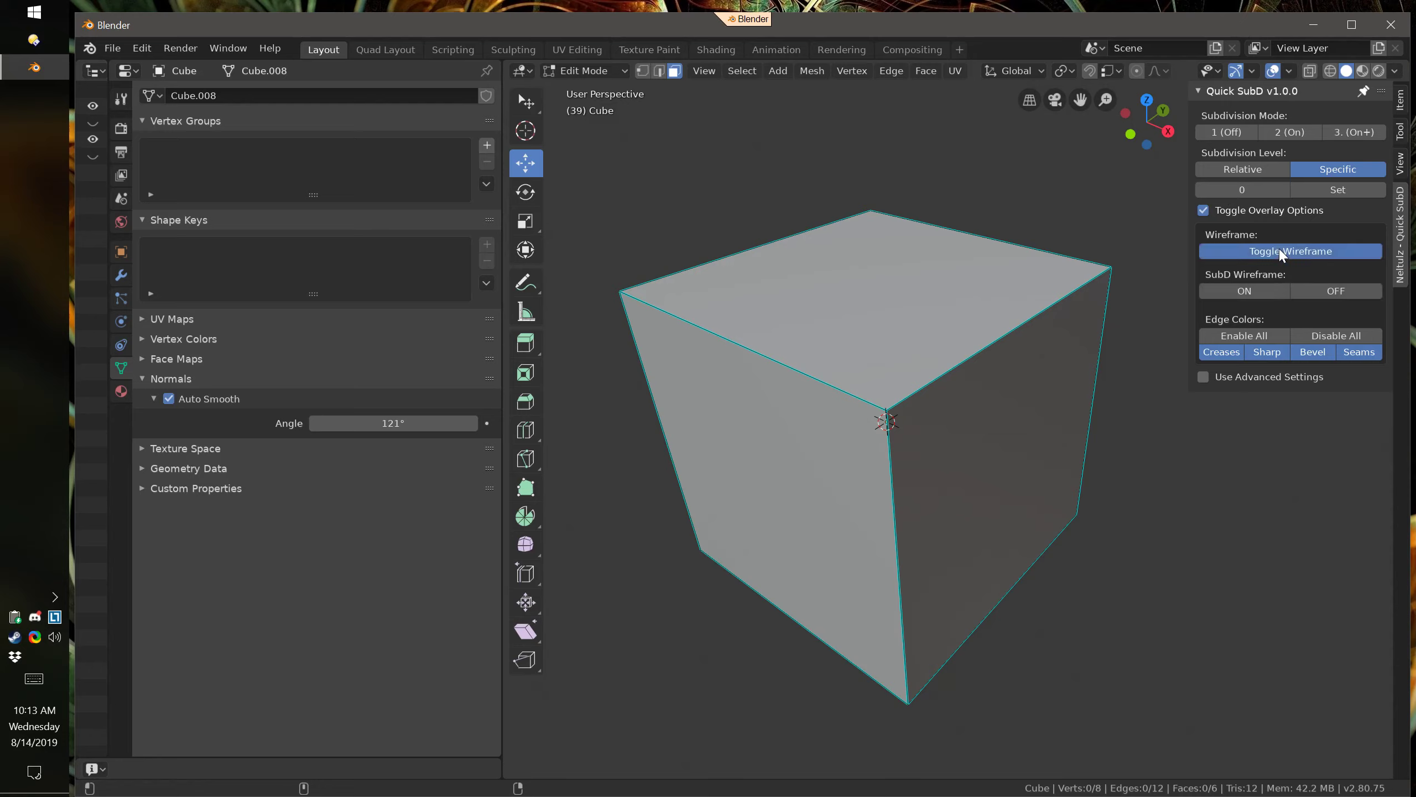
{"action": "left_click", "coordinate": [591, 75]}
{"action": "left_click", "coordinate": [585, 90]}
{"action": "left_click", "coordinate": [1235, 249]}
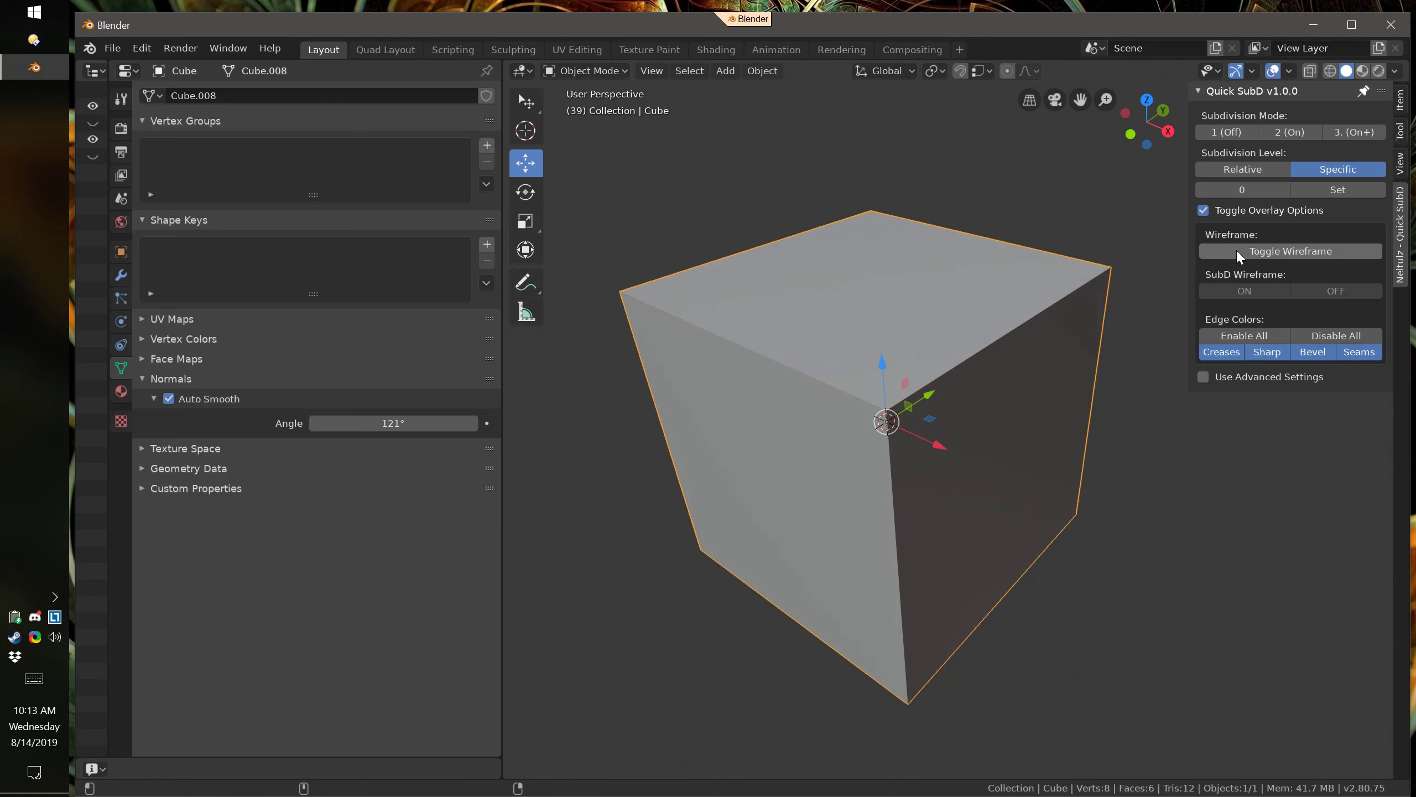
{"action": "left_click", "coordinate": [1235, 251]}
{"action": "left_click", "coordinate": [1234, 251]}
{"action": "left_click", "coordinate": [1235, 251]}
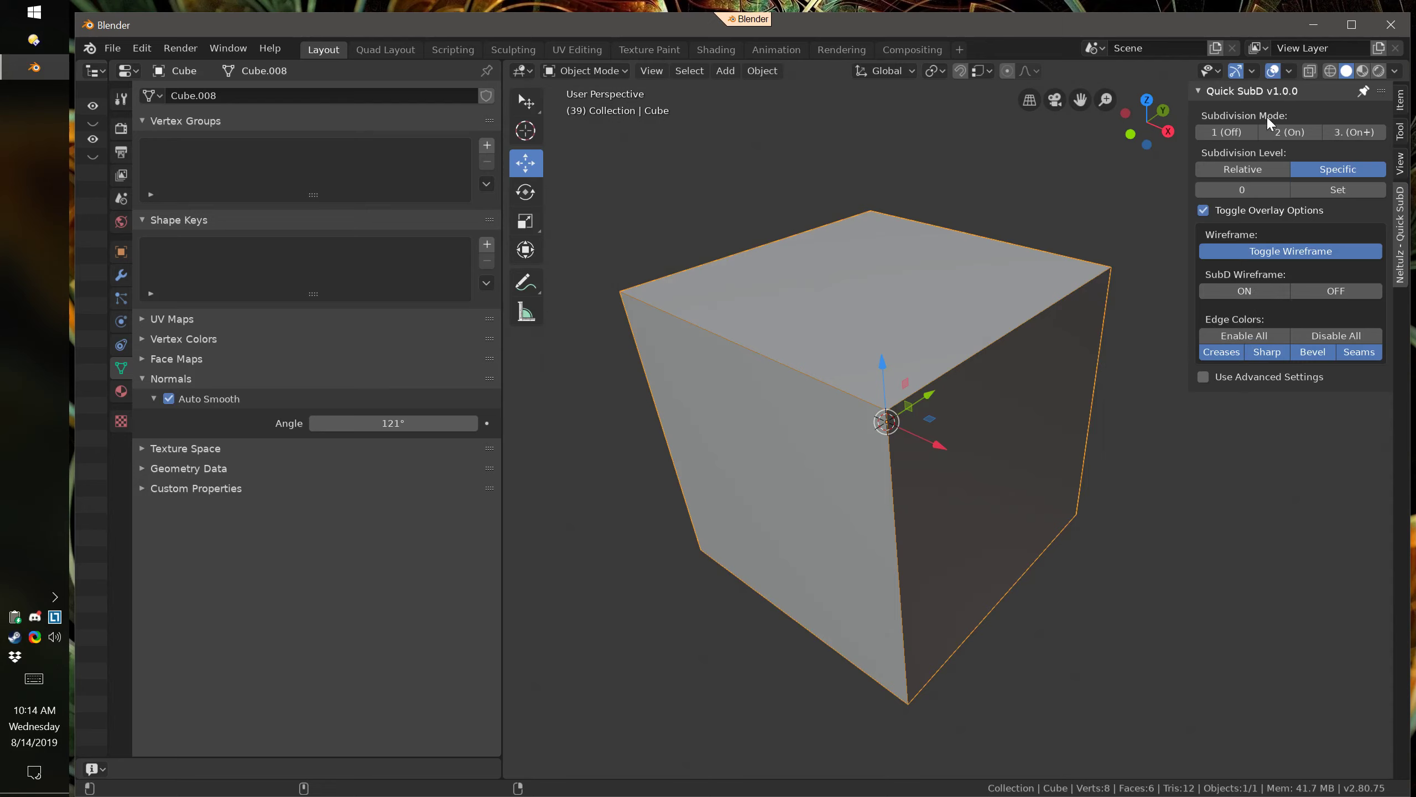
Turn on subdivision mode 2 for the cube and toggle its SubD wireframe off and back on
{"action": "left_click", "coordinate": [1301, 133]}
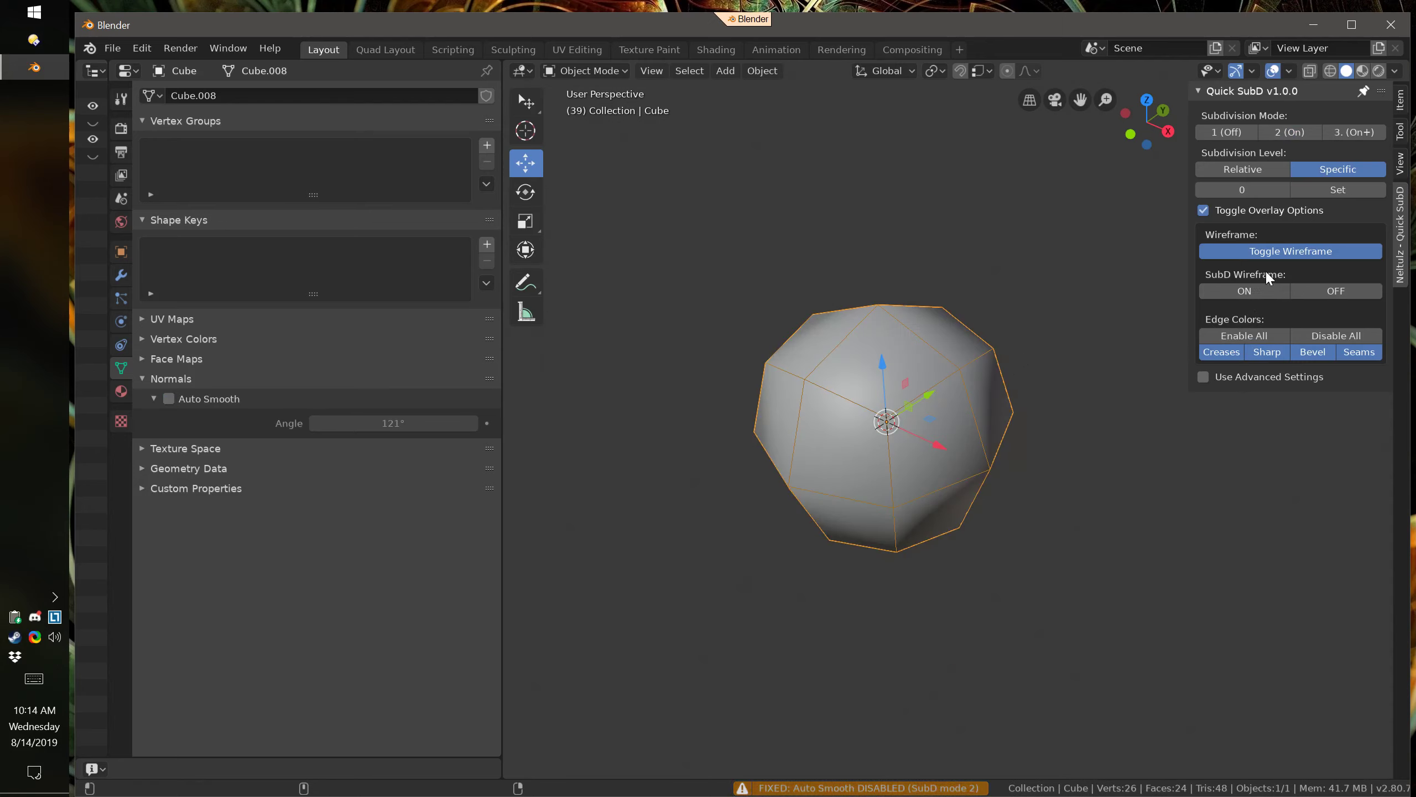
{"action": "left_click", "coordinate": [1256, 288]}
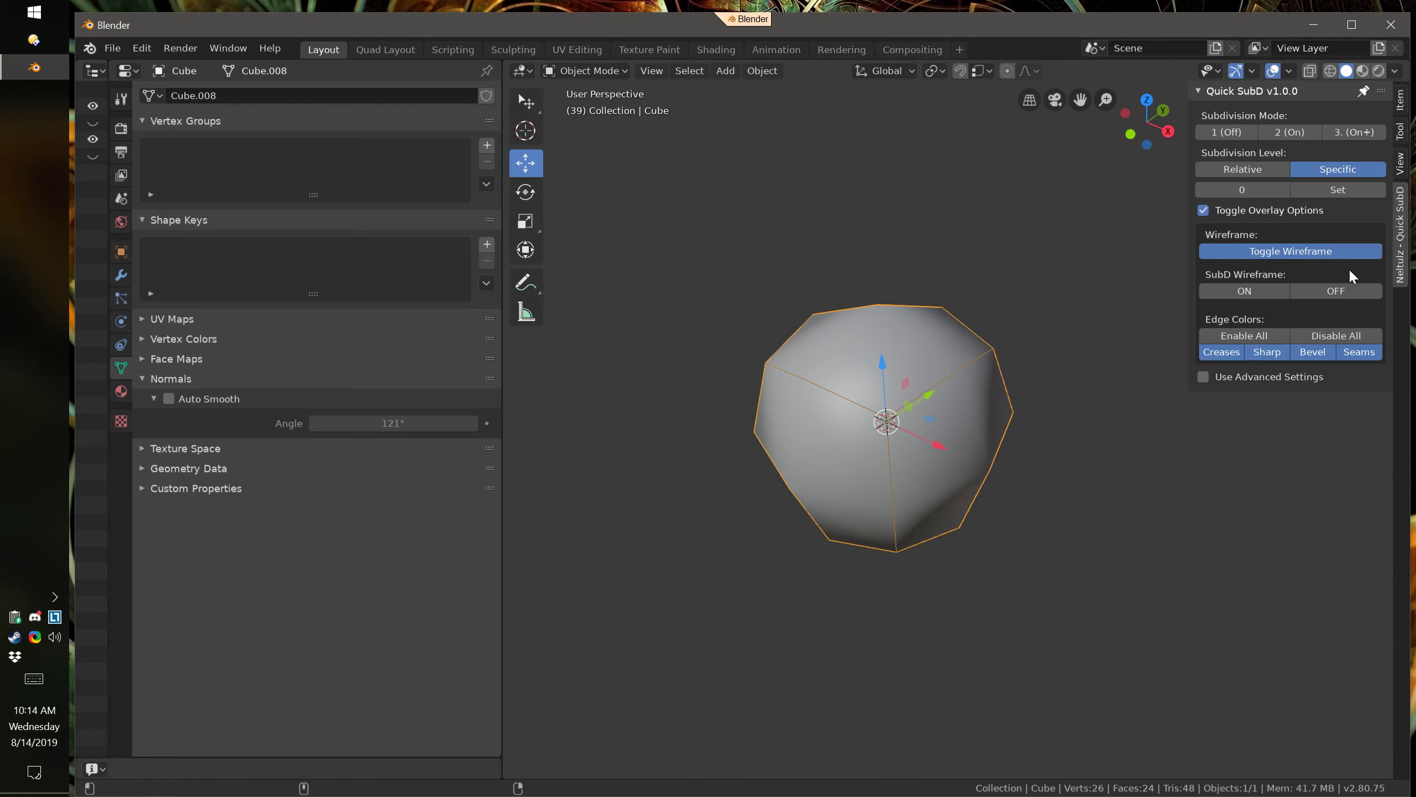
{"action": "left_click", "coordinate": [1268, 288]}
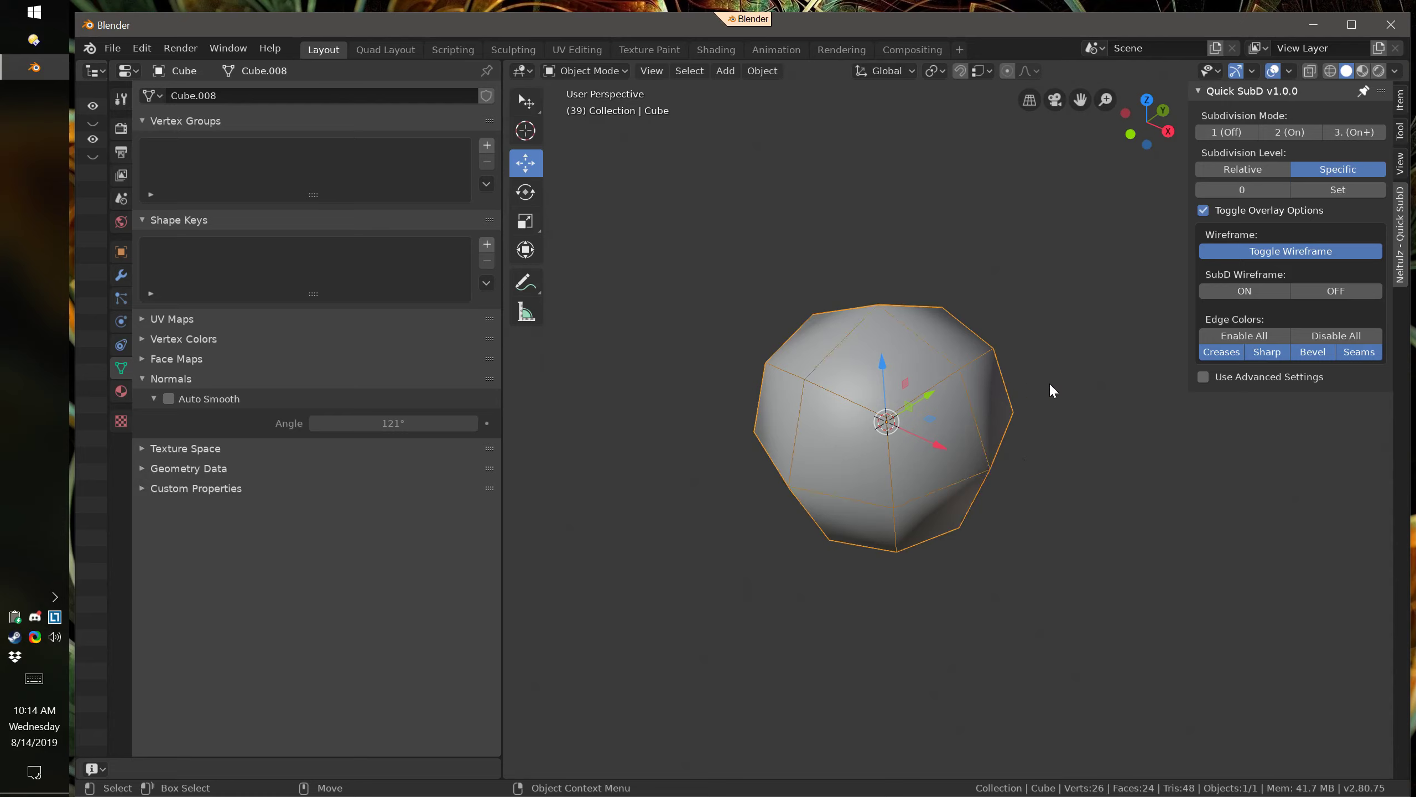
Enter Edit Mode and toggle the Creases, Sharp, Bevel and Seams edge colors off and on, leaving all enabled
{"action": "left_click", "coordinate": [584, 71]}
{"action": "left_click", "coordinate": [582, 106]}
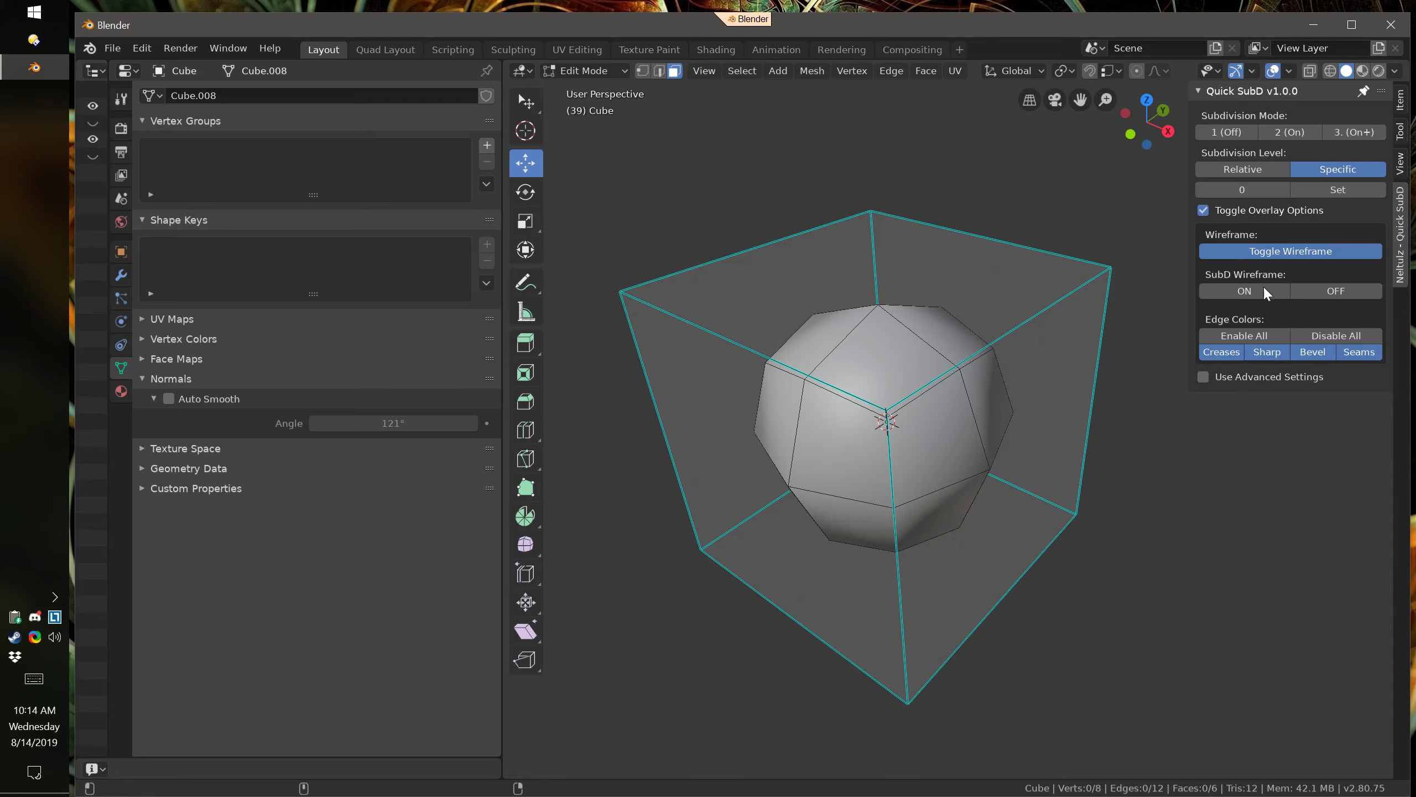
{"action": "left_click", "coordinate": [1226, 352]}
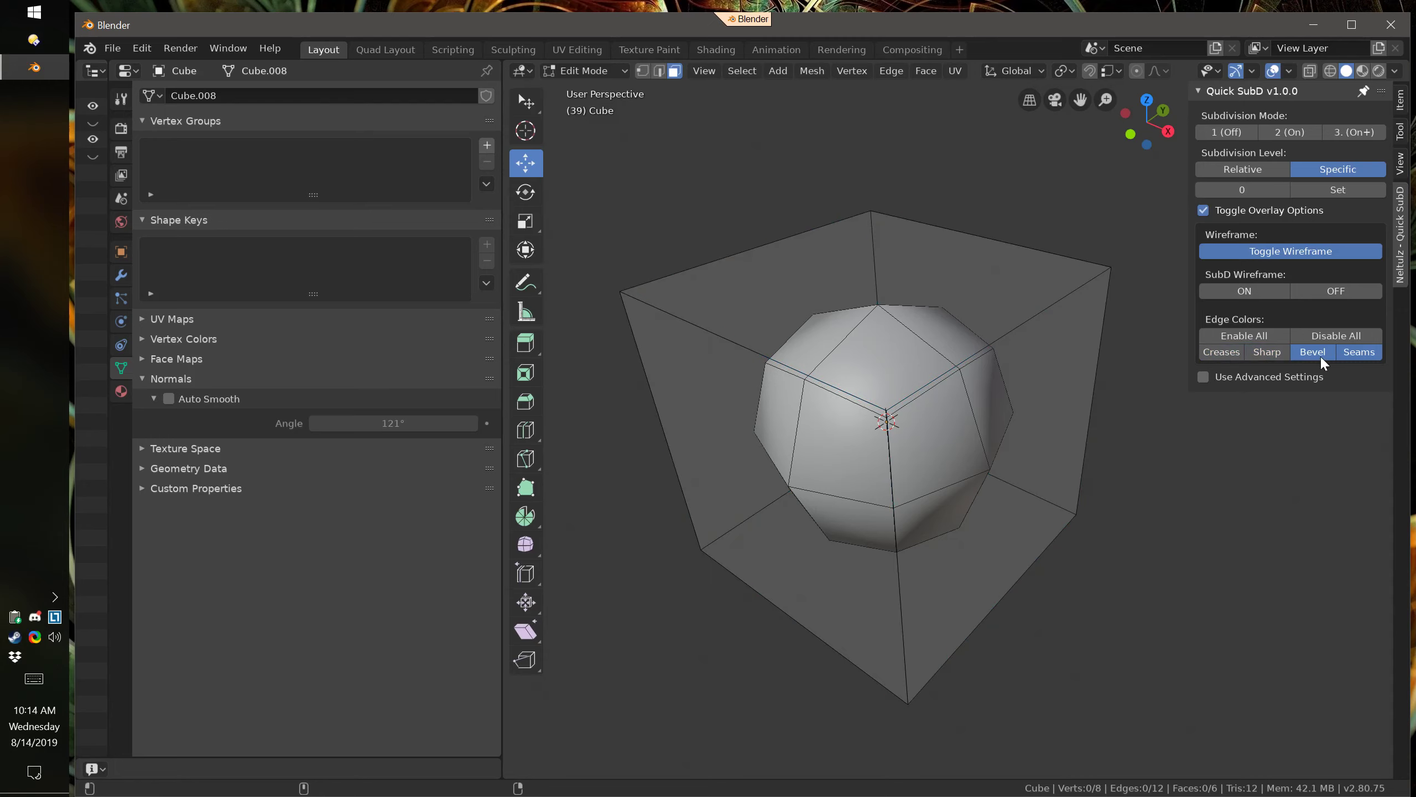
{"action": "left_click", "coordinate": [1359, 351]}
{"action": "left_click", "coordinate": [1221, 352]}
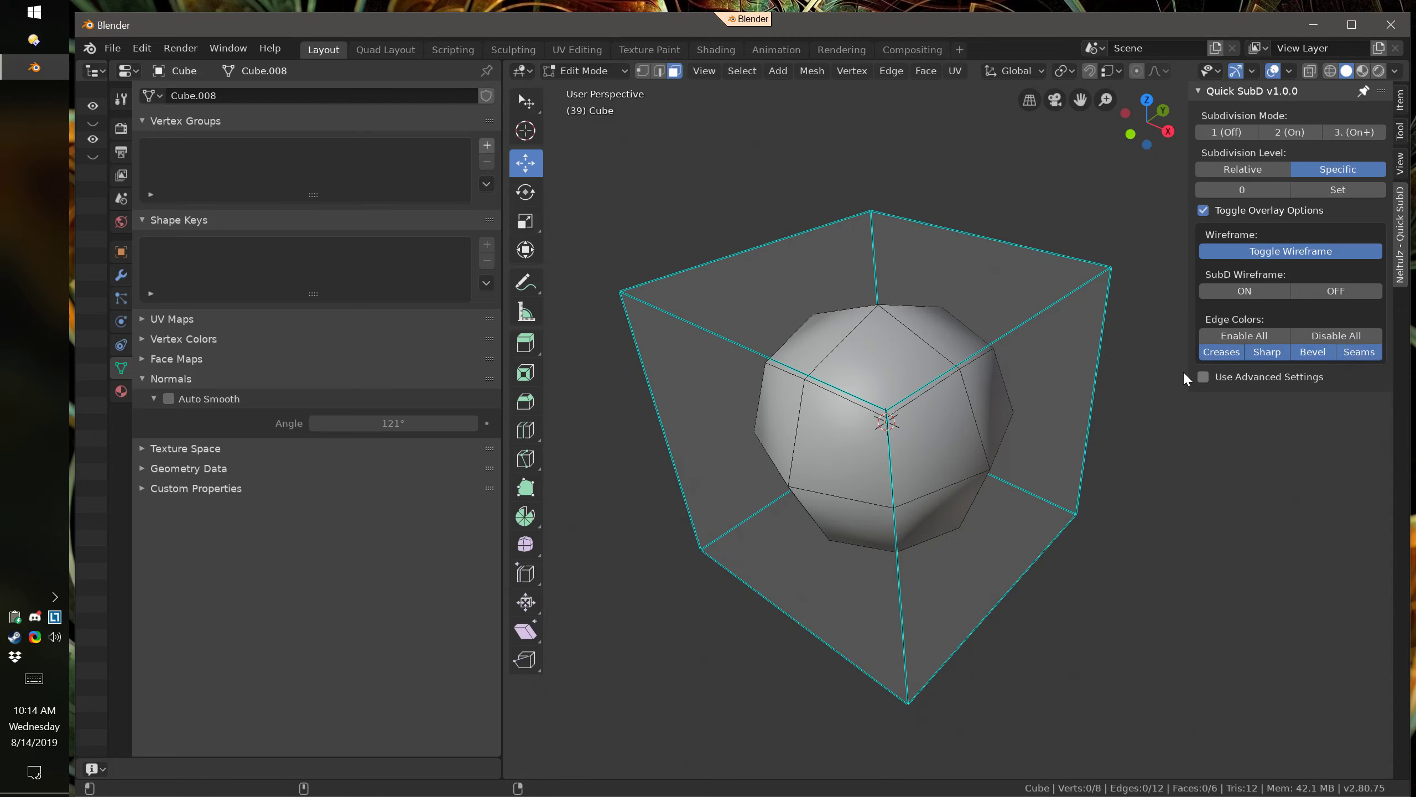
{"action": "left_click", "coordinate": [1302, 337]}
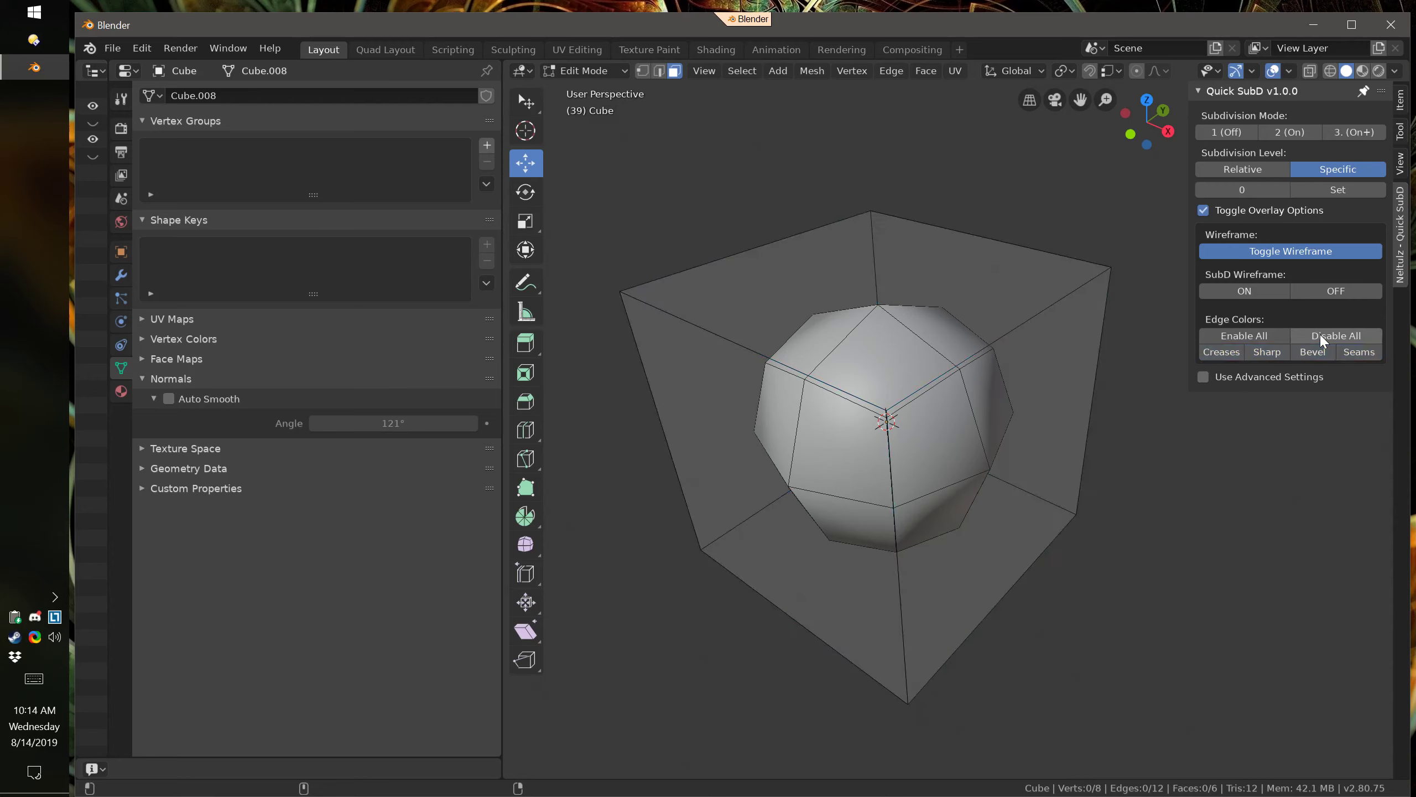
{"action": "left_click", "coordinate": [1249, 335]}
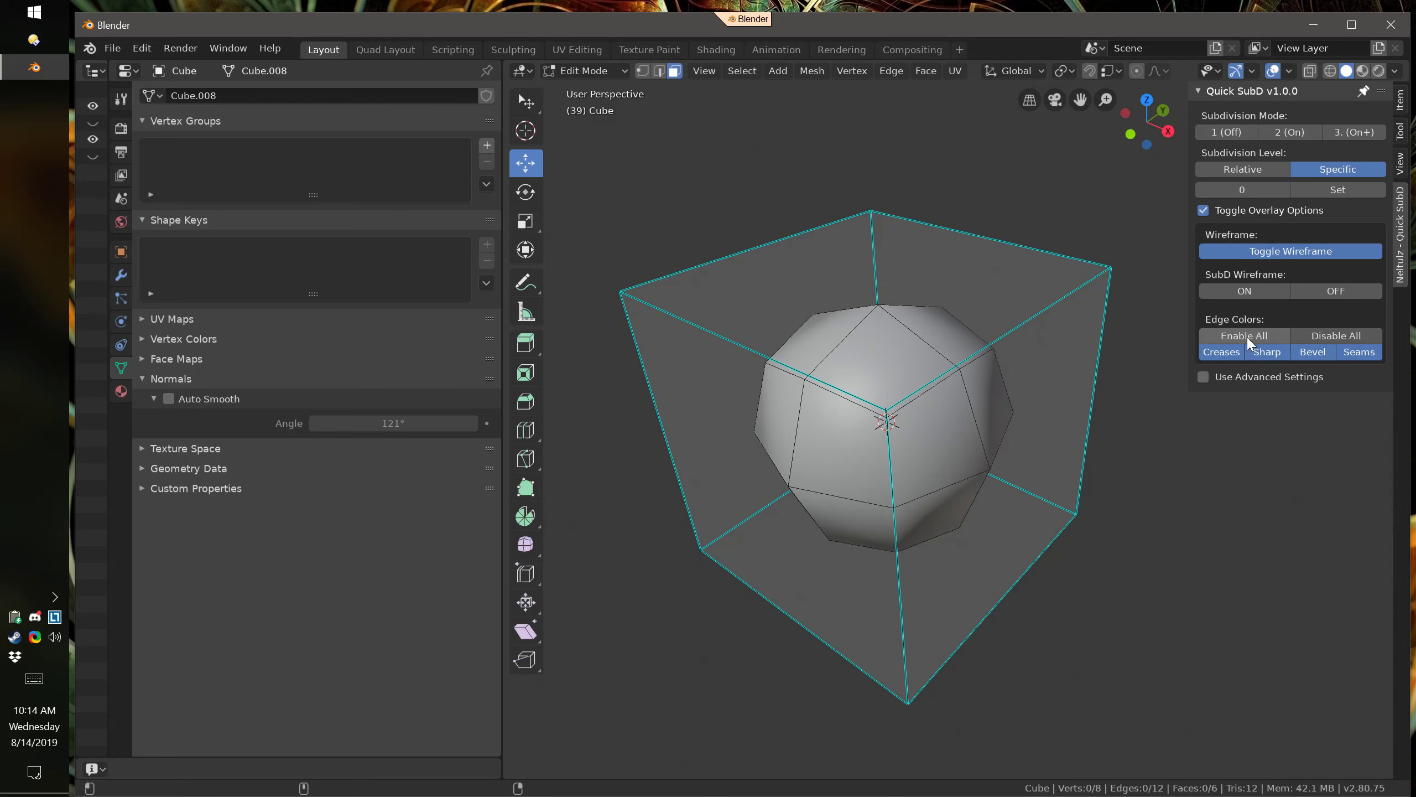
Show the cube in subdivision mode 3 (On+), inspect its cage edges, and set the mode to 1 (Off)
{"action": "left_click", "coordinate": [1350, 132]}
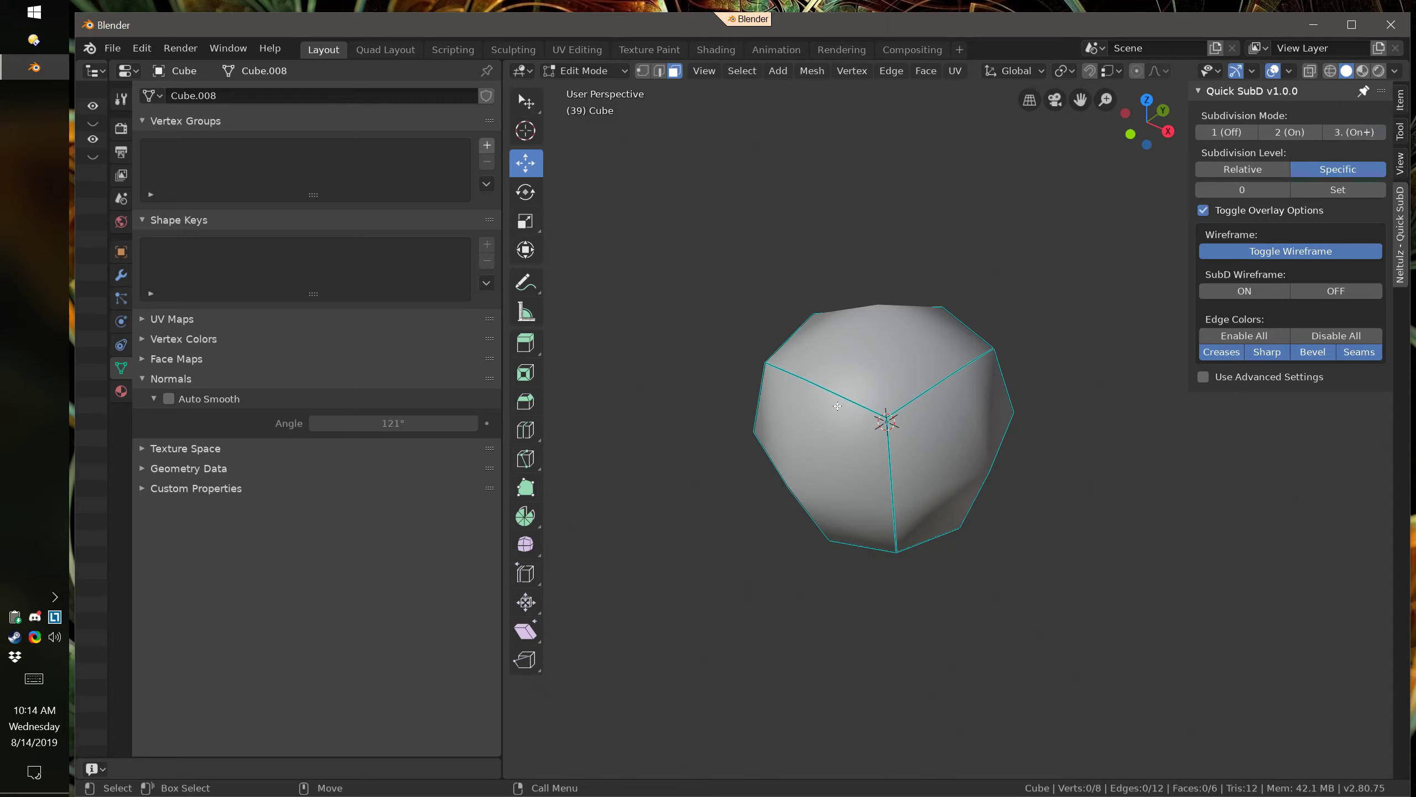
{"action": "middle_click_drag", "start_coordinate": [890, 436], "coordinate": [952, 422]}
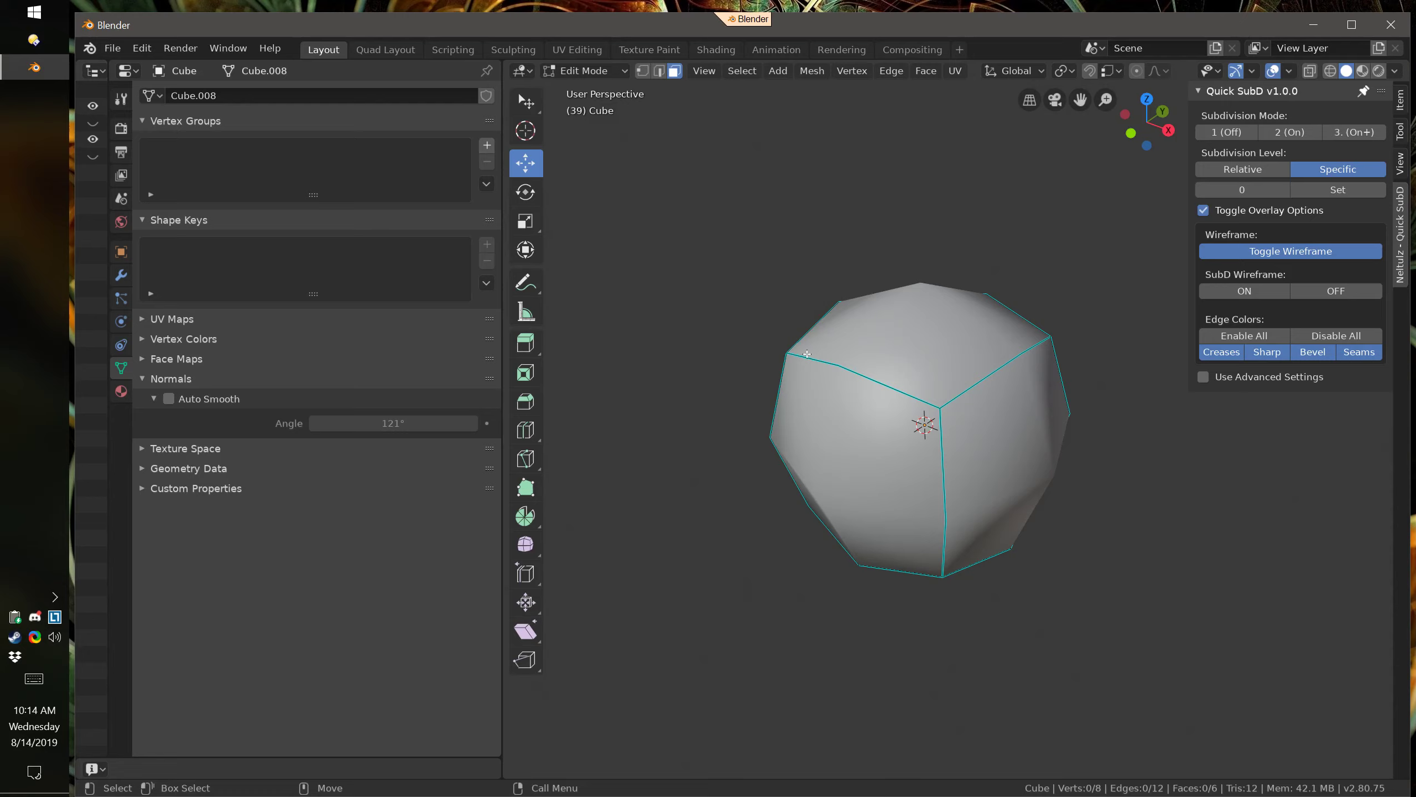
{"action": "mouse_move", "coordinate": [945, 420]}
{"action": "middle_mouse_down"}
{"action": "mouse_move", "coordinate": [903, 435]}
{"action": "mouse_move", "coordinate": [949, 425]}
{"action": "middle_mouse_up"}
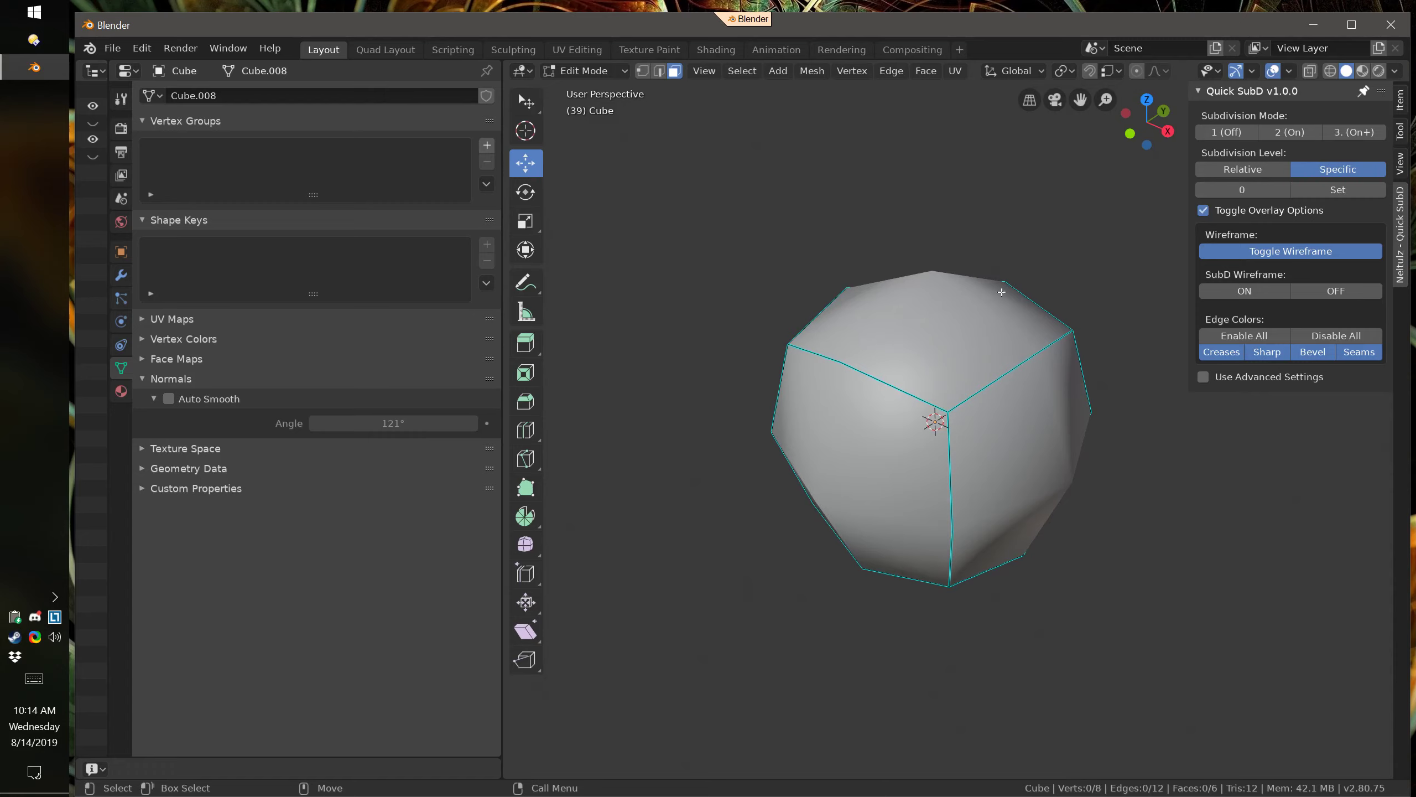
{"action": "key", "text": "1"}
{"action": "right_click_drag", "start_coordinate": [1021, 386], "coordinate": [1006, 401], "text": "alt"}
{"action": "key", "text": "Home"}
Switch all edge colors off, on and off again, and turn off Toggle Overlay Options
{"action": "left_click", "coordinate": [1338, 335]}
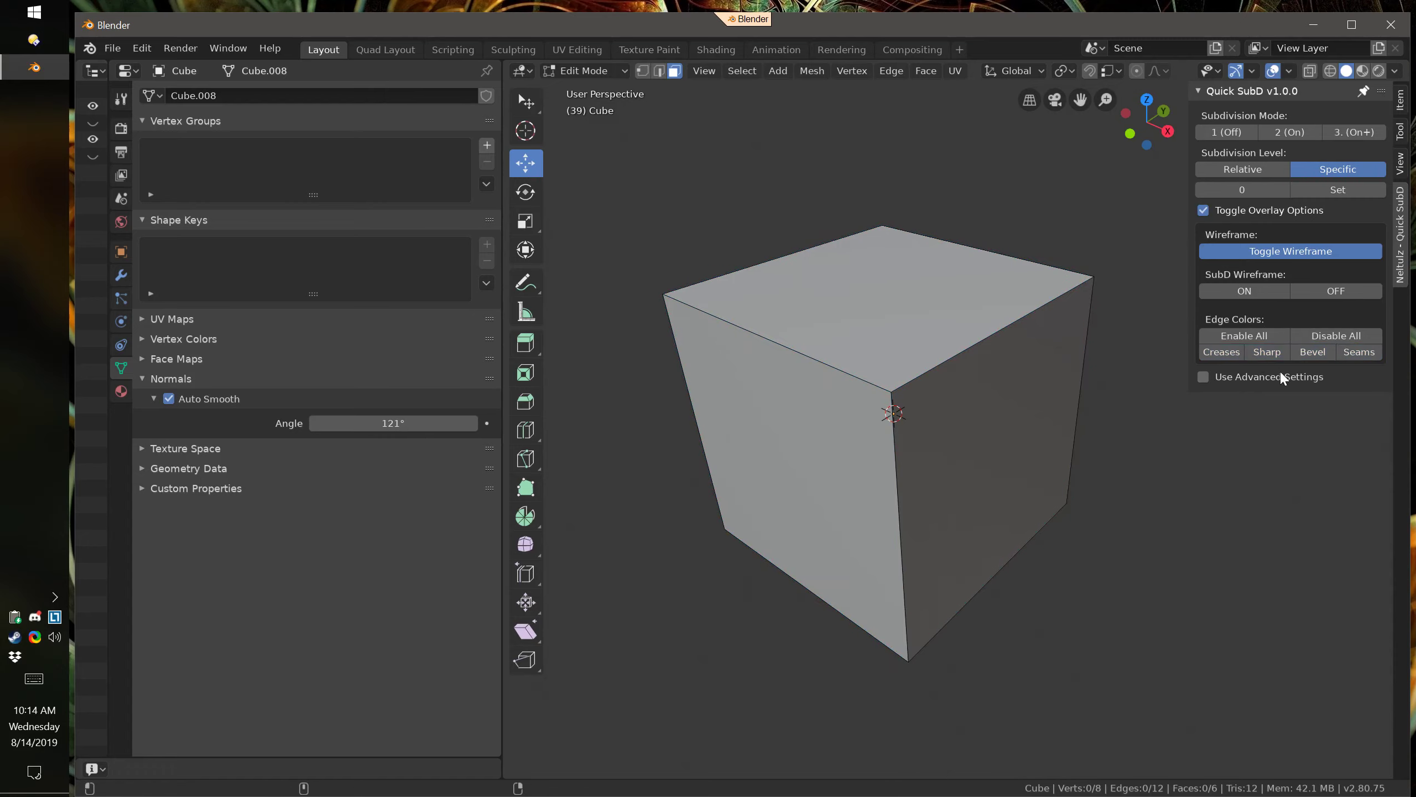
{"action": "left_click", "coordinate": [1251, 337]}
{"action": "left_click", "coordinate": [1360, 336]}
{"action": "middle_click_drag", "start_coordinate": [1047, 435], "coordinate": [1014, 430], "text": "shift"}
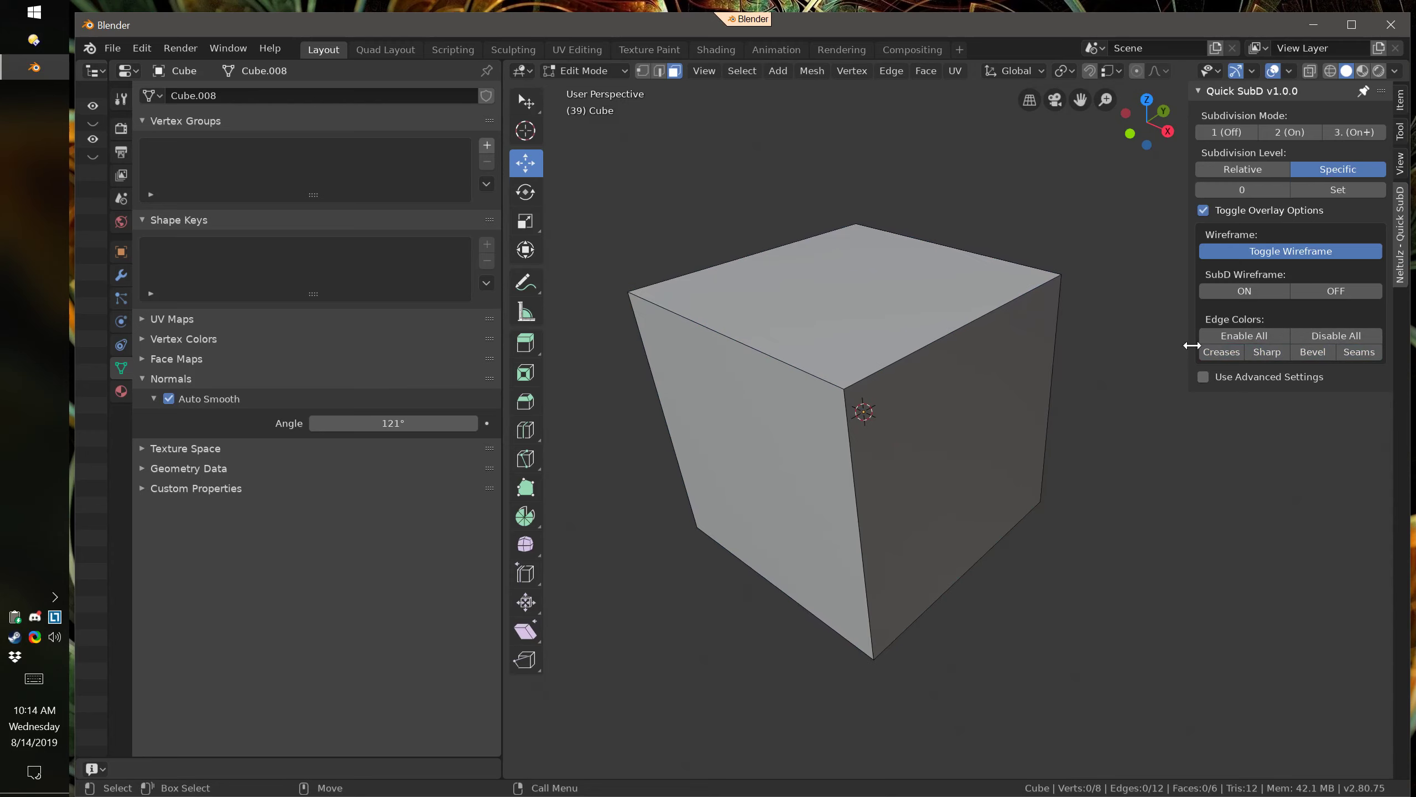
{"action": "left_click", "coordinate": [1202, 210]}
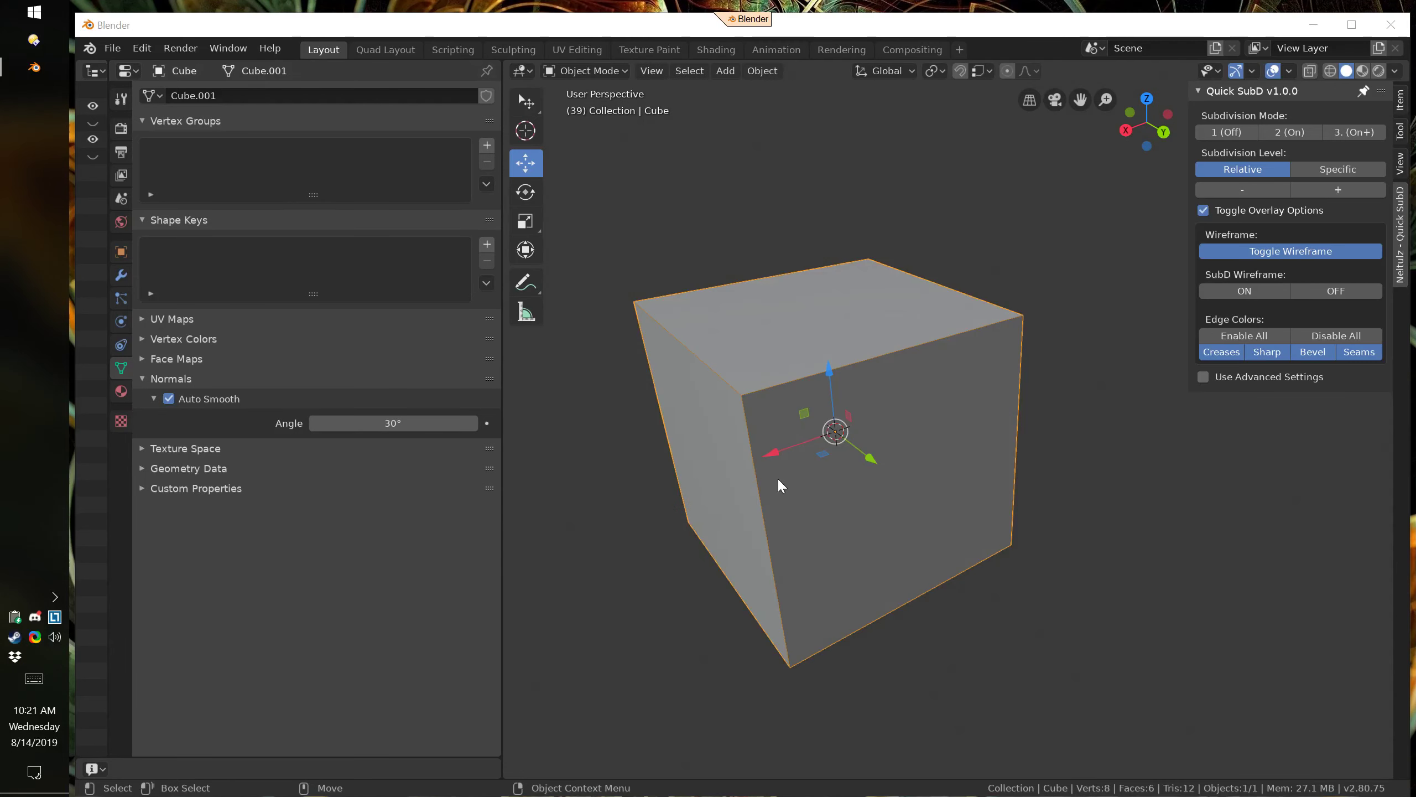
Enable Use Advanced Settings and Use Custom Render Level in Quick SubD
{"action": "left_click", "coordinate": [1202, 377]}
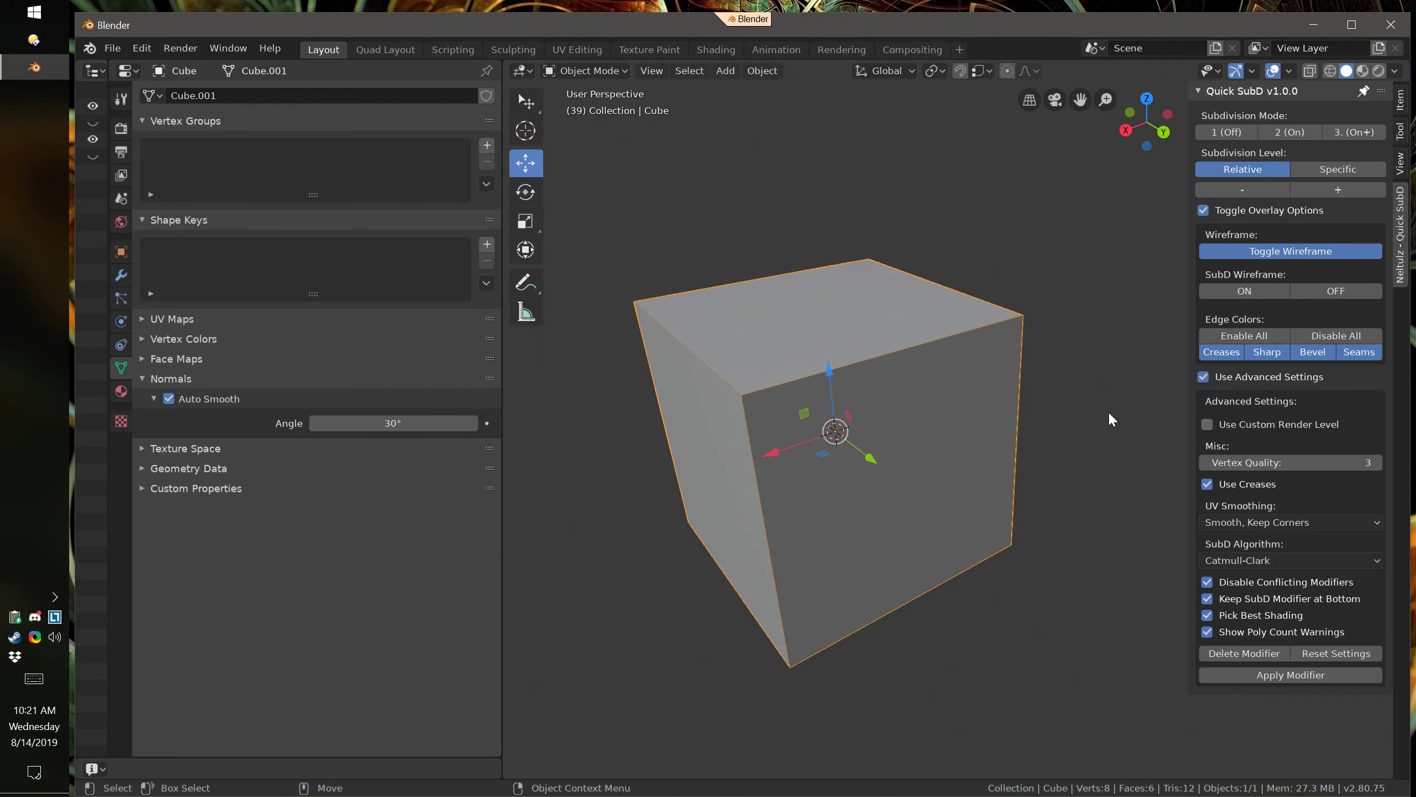
{"action": "left_click", "coordinate": [1283, 424]}
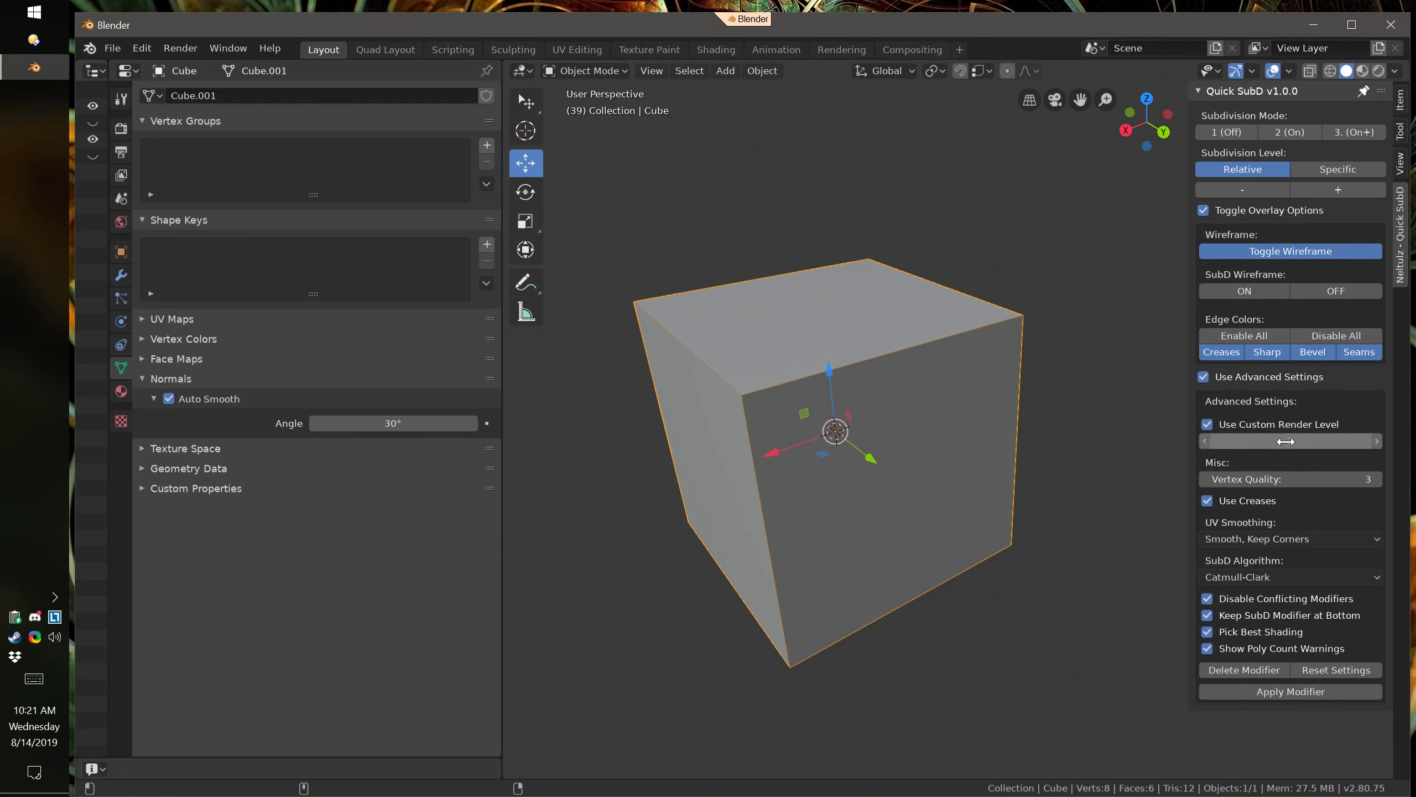
Set the custom render level to 5, switch Subdivision Level to Specific, and apply level 1 to the cube
{"action": "left_click_drag", "start_coordinate": [1283, 443], "coordinate": [1306, 443]}
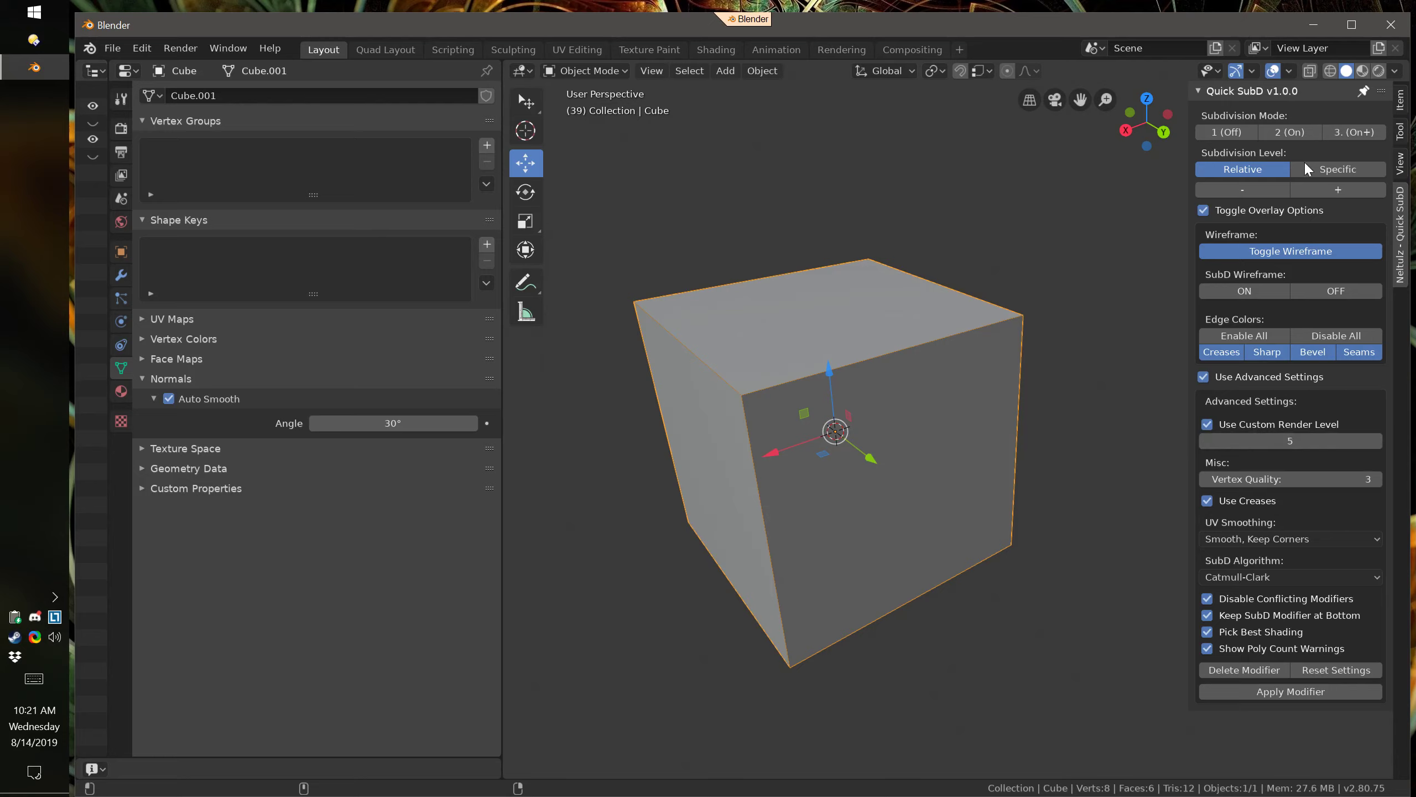
{"action": "left_click", "coordinate": [1349, 171]}
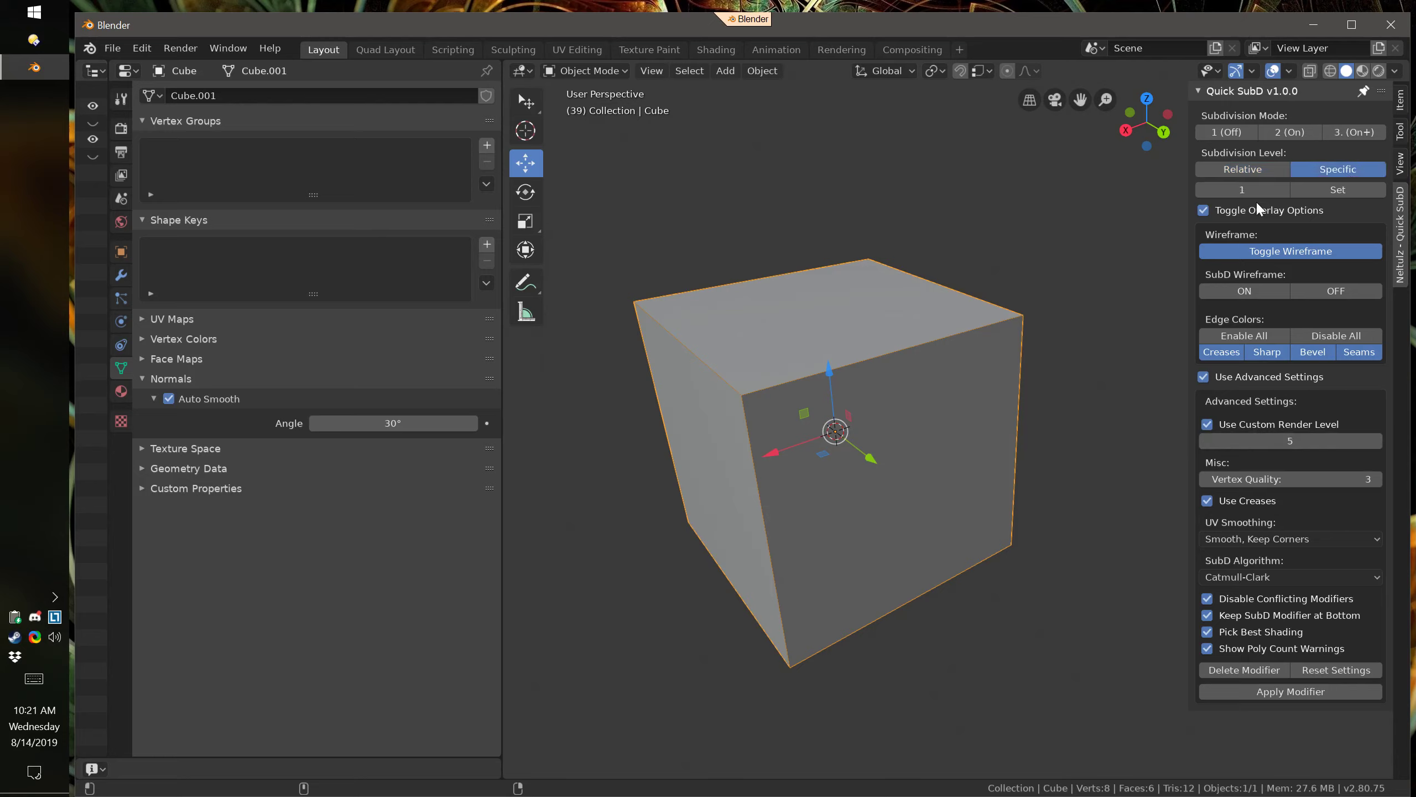
{"action": "left_click", "coordinate": [1323, 188]}
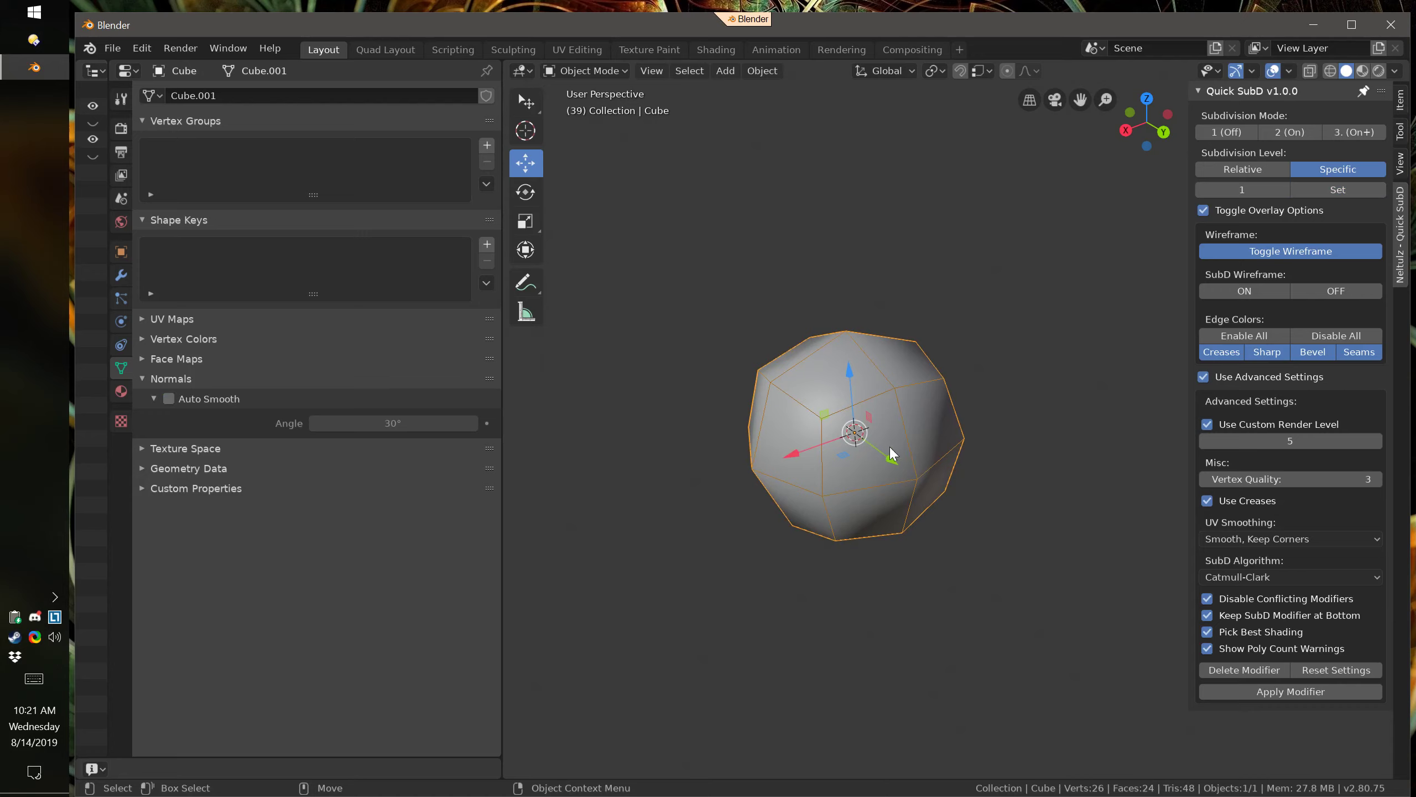
{"action": "middle_click_drag", "start_coordinate": [891, 451], "coordinate": [882, 447], "text": "alt"}
{"action": "right_click_drag", "start_coordinate": [882, 447], "coordinate": [869, 461], "text": "alt"}
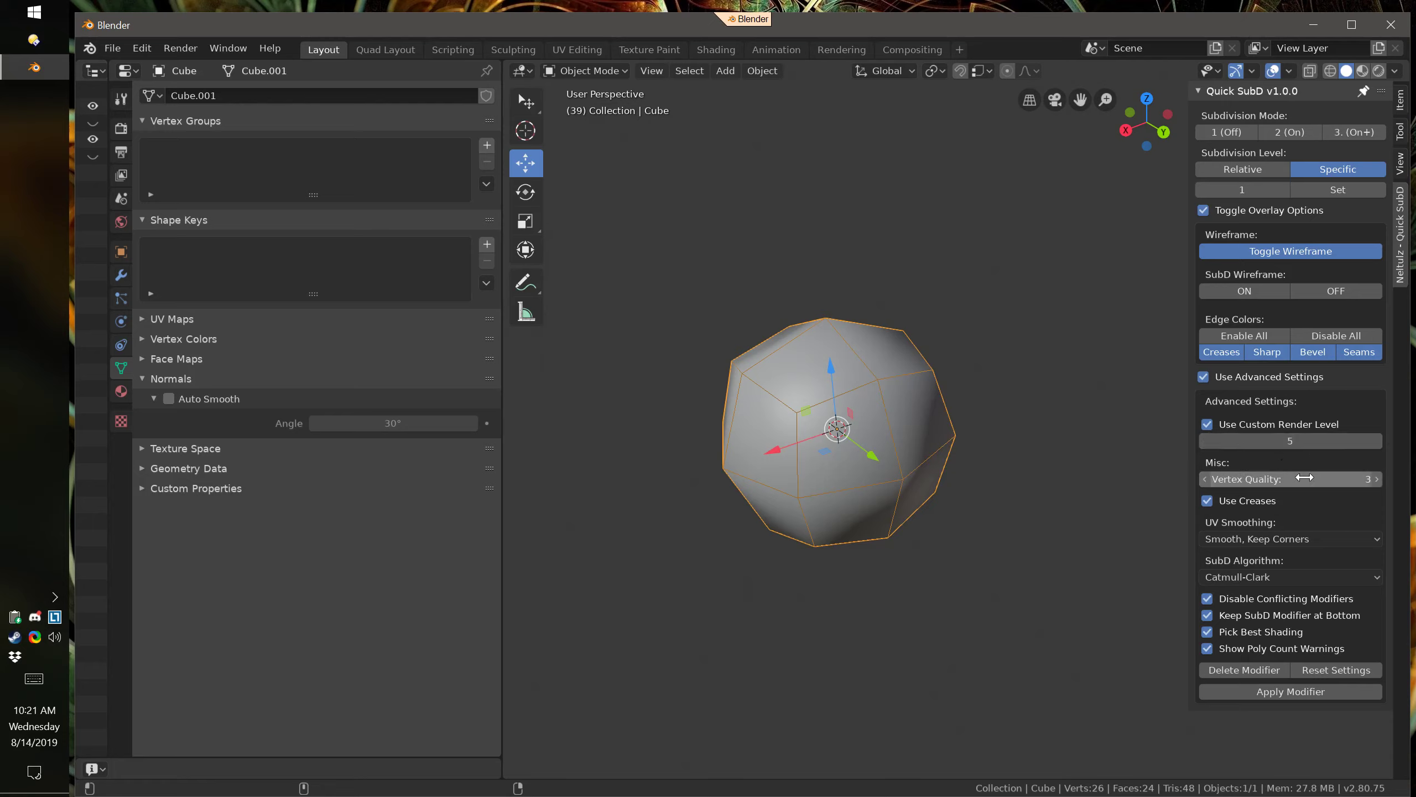
Lower Vertex Quality to 1, and raise it to 4
{"action": "left_click", "coordinate": [1205, 477]}
{"action": "left_click", "coordinate": [1206, 476]}
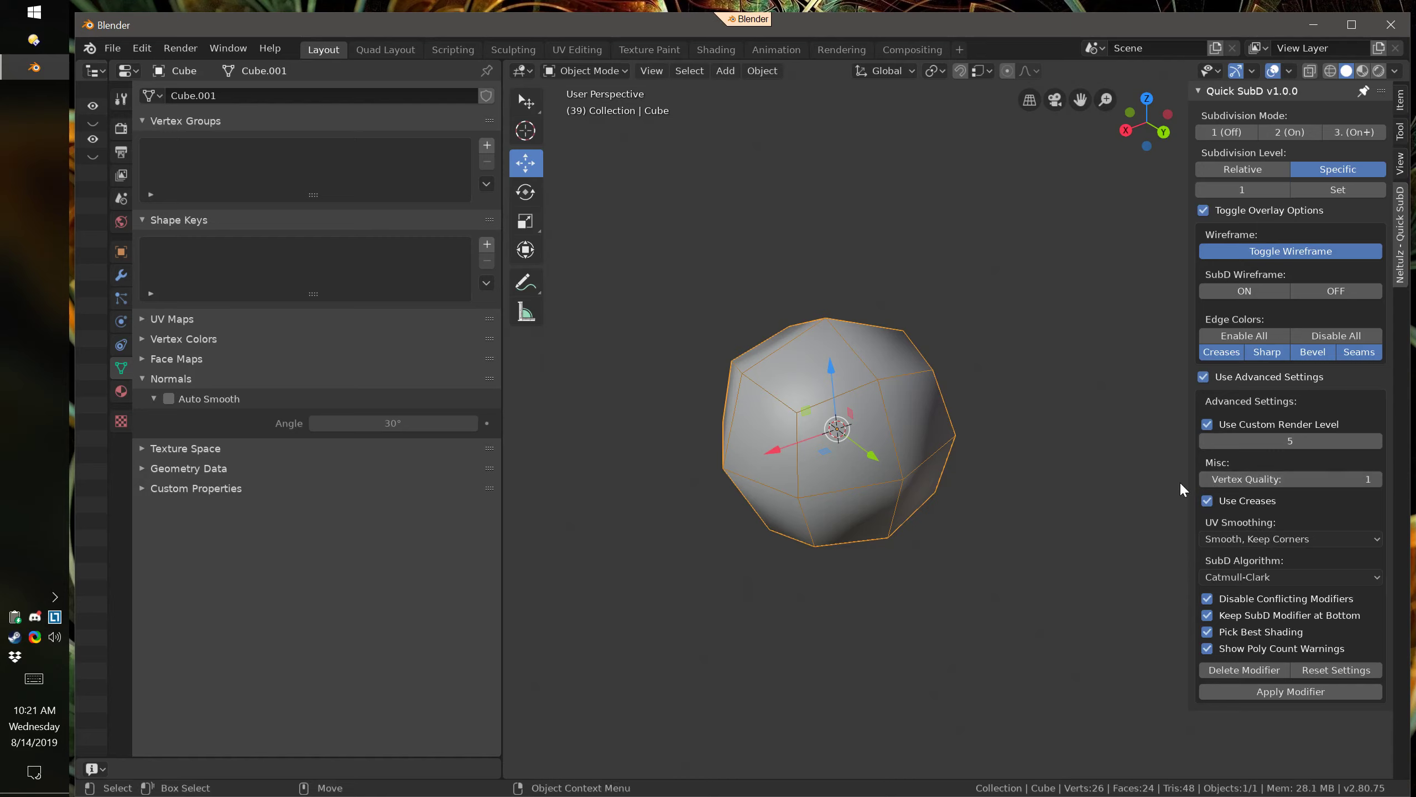
{"action": "left_click", "coordinate": [1376, 478]}
{"action": "left_click", "coordinate": [1376, 479]}
{"action": "left_click", "coordinate": [1376, 478]}
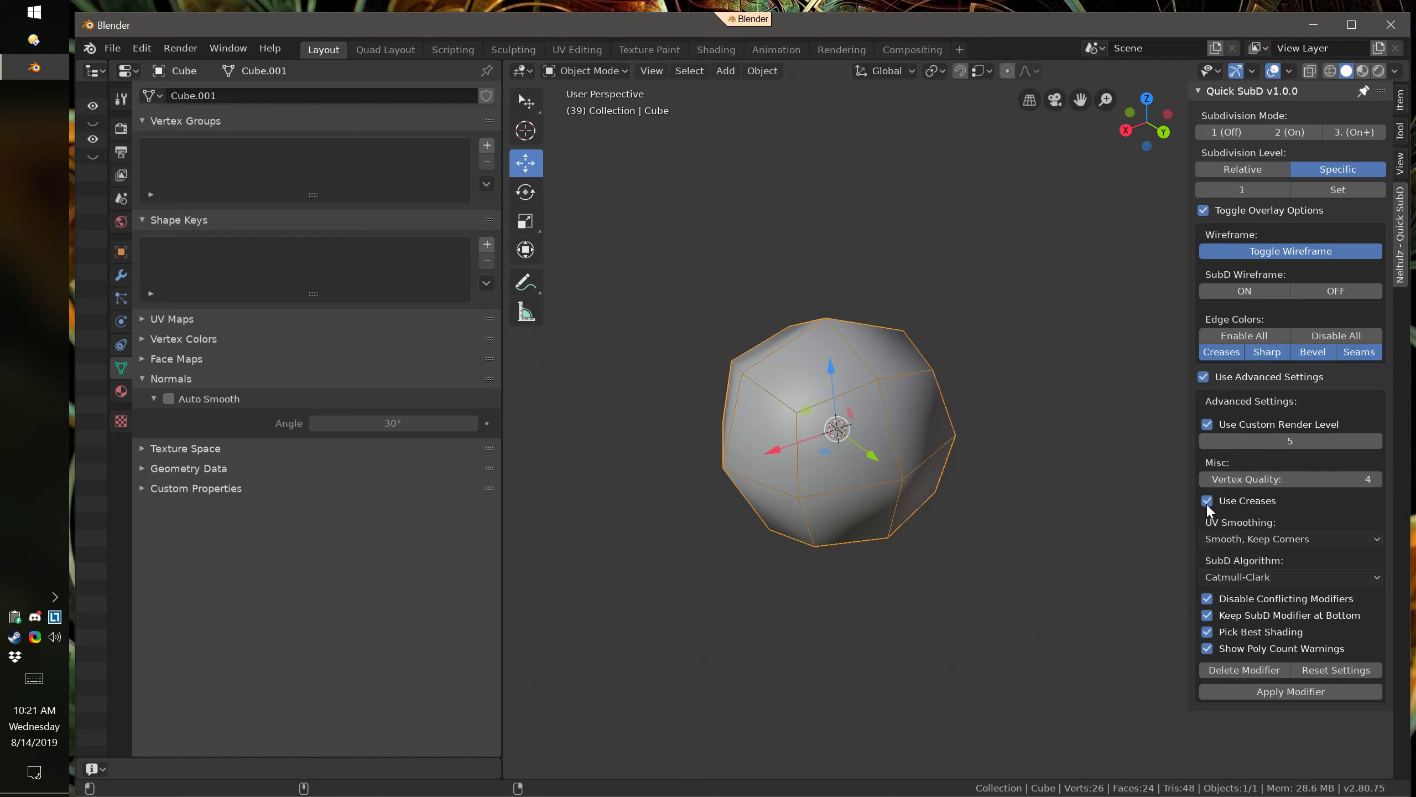
Review the UV Smoothing and SubD Algorithm options, choosing Smooth, Keep Corners and Catmull-Clark
{"action": "left_click", "coordinate": [1240, 537]}
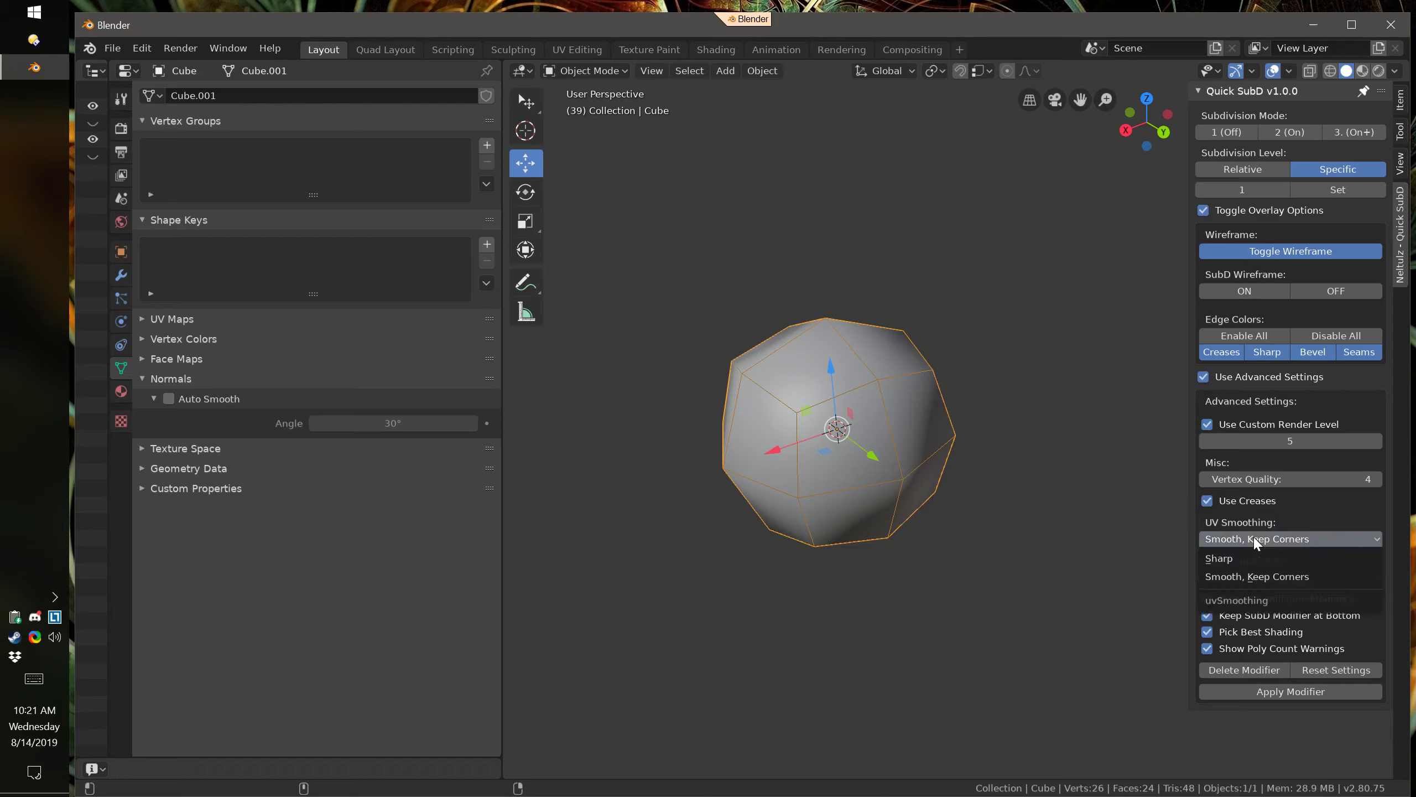
{"action": "left_click", "coordinate": [1249, 581]}
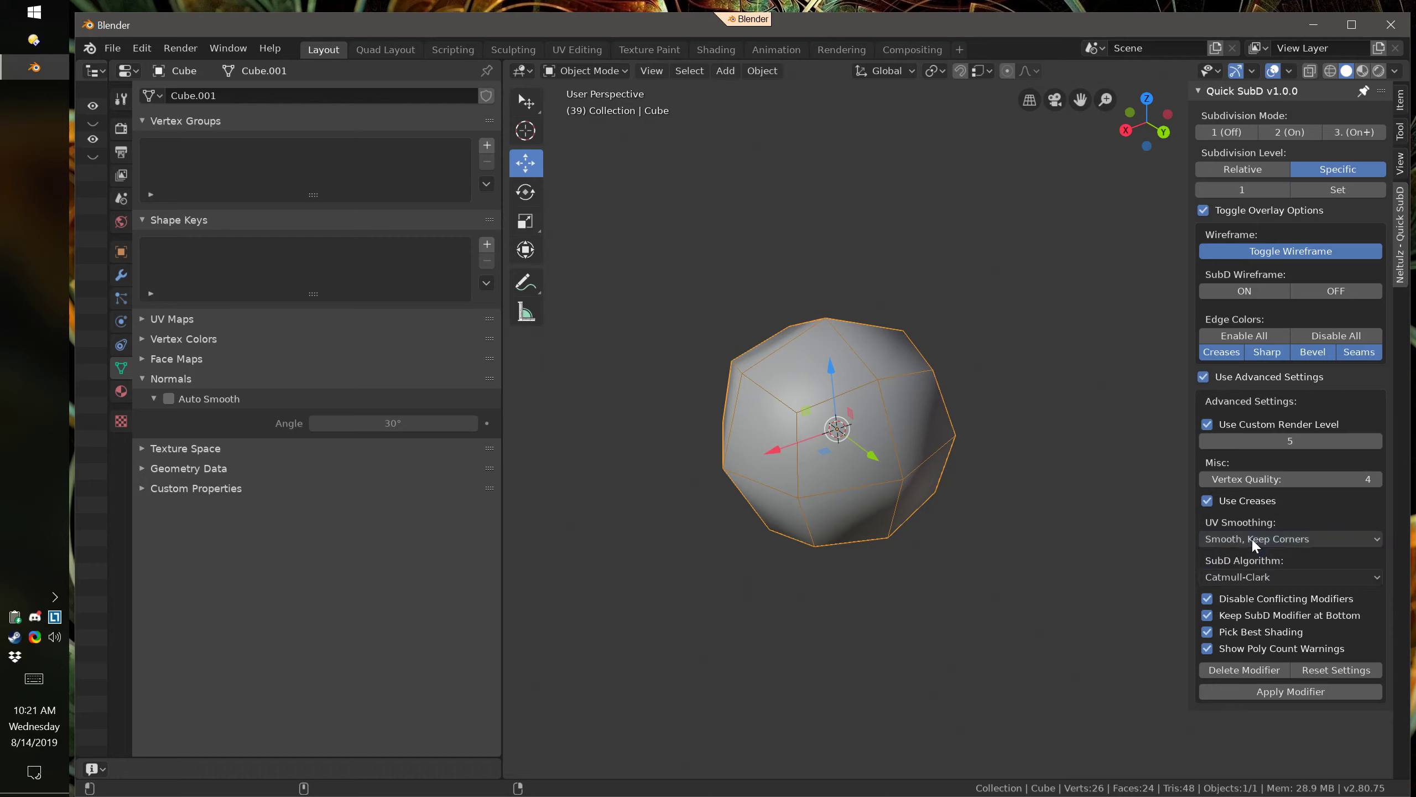
{"action": "left_click", "coordinate": [1252, 575]}
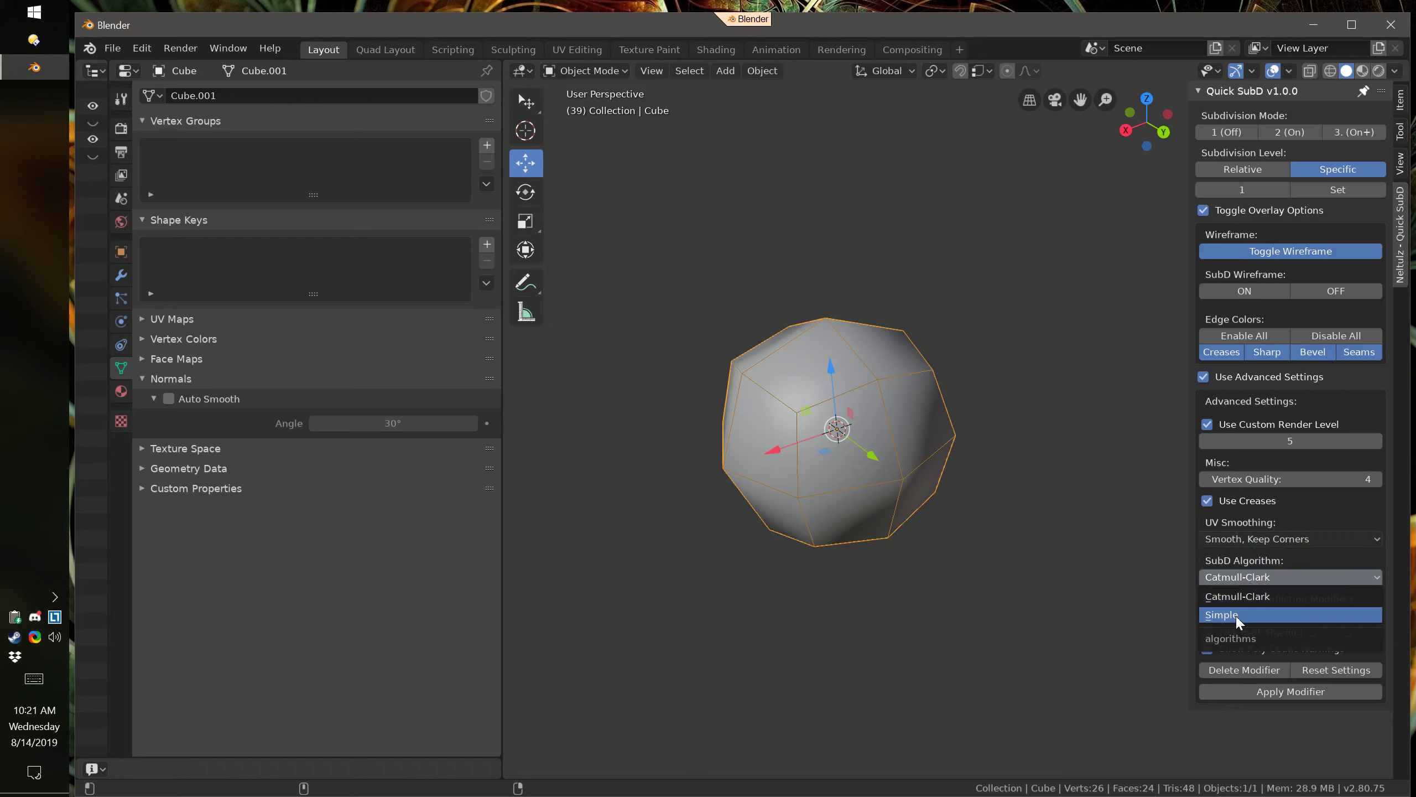
{"action": "left_click", "coordinate": [1241, 595]}
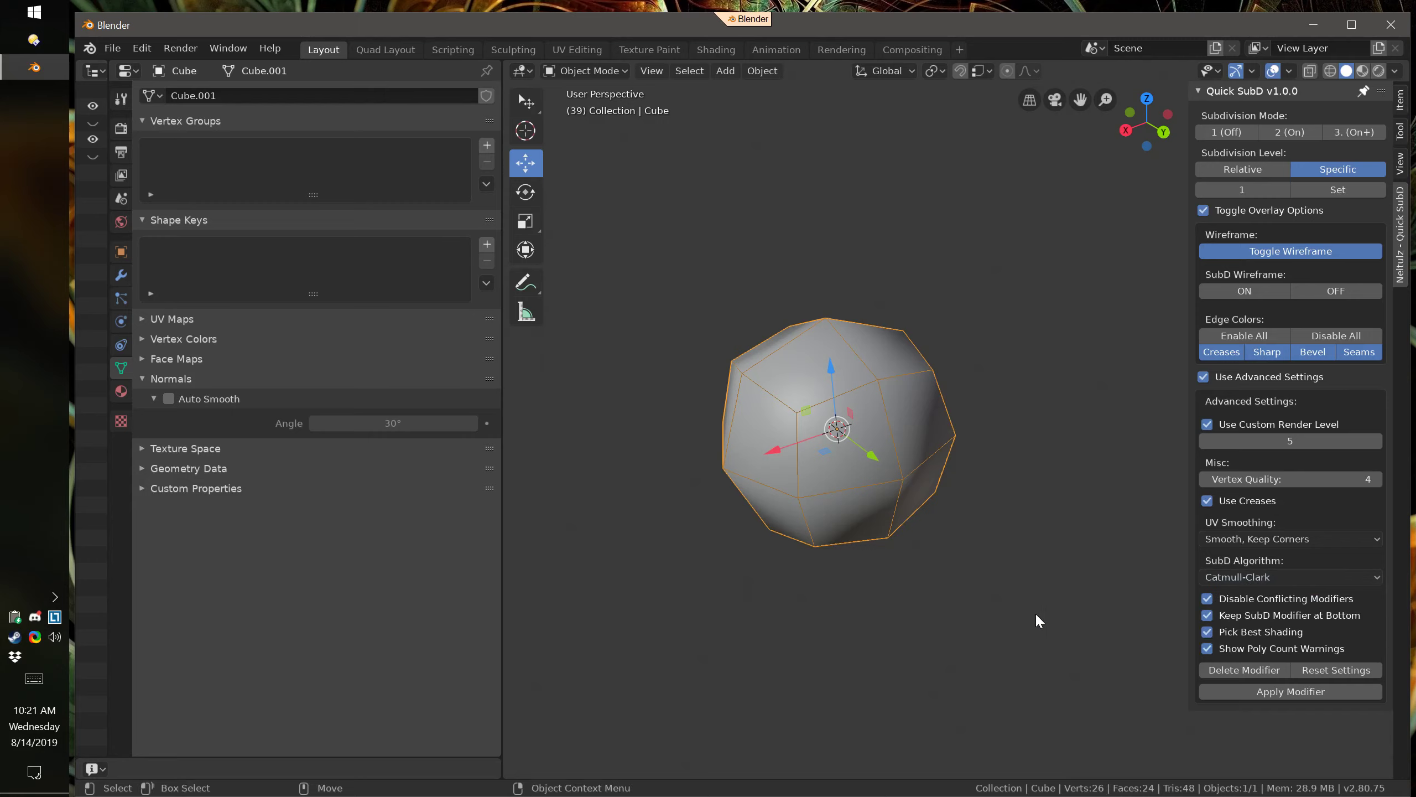
{"action": "middle_click_drag", "start_coordinate": [964, 602], "coordinate": [986, 604], "text": "alt"}
{"action": "right_click_drag", "start_coordinate": [985, 605], "coordinate": [995, 605], "text": "alt"}
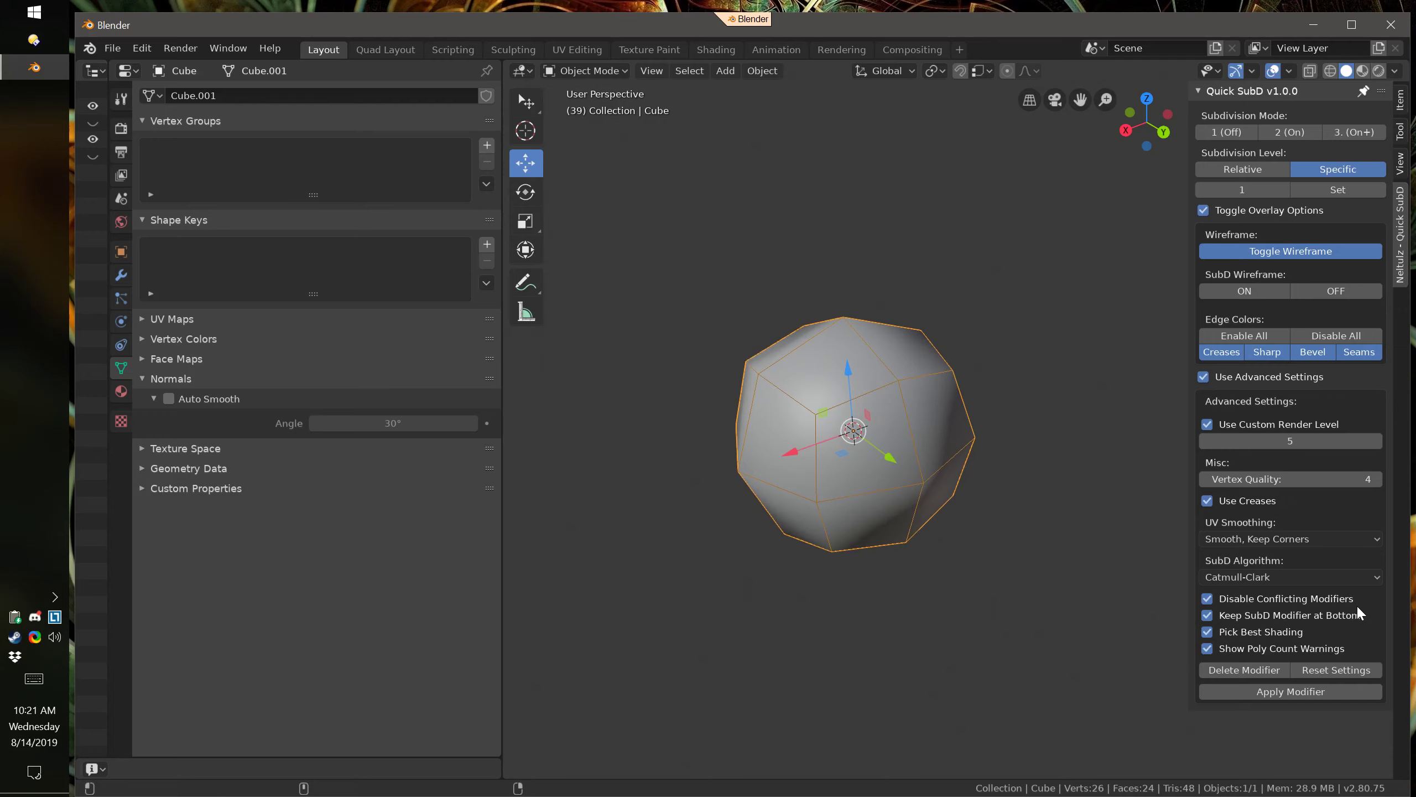
Add a separate Subdivision Surface modifier to the cube, and apply a specific Quick SubD level of 2
{"action": "left_click", "coordinate": [121, 252]}
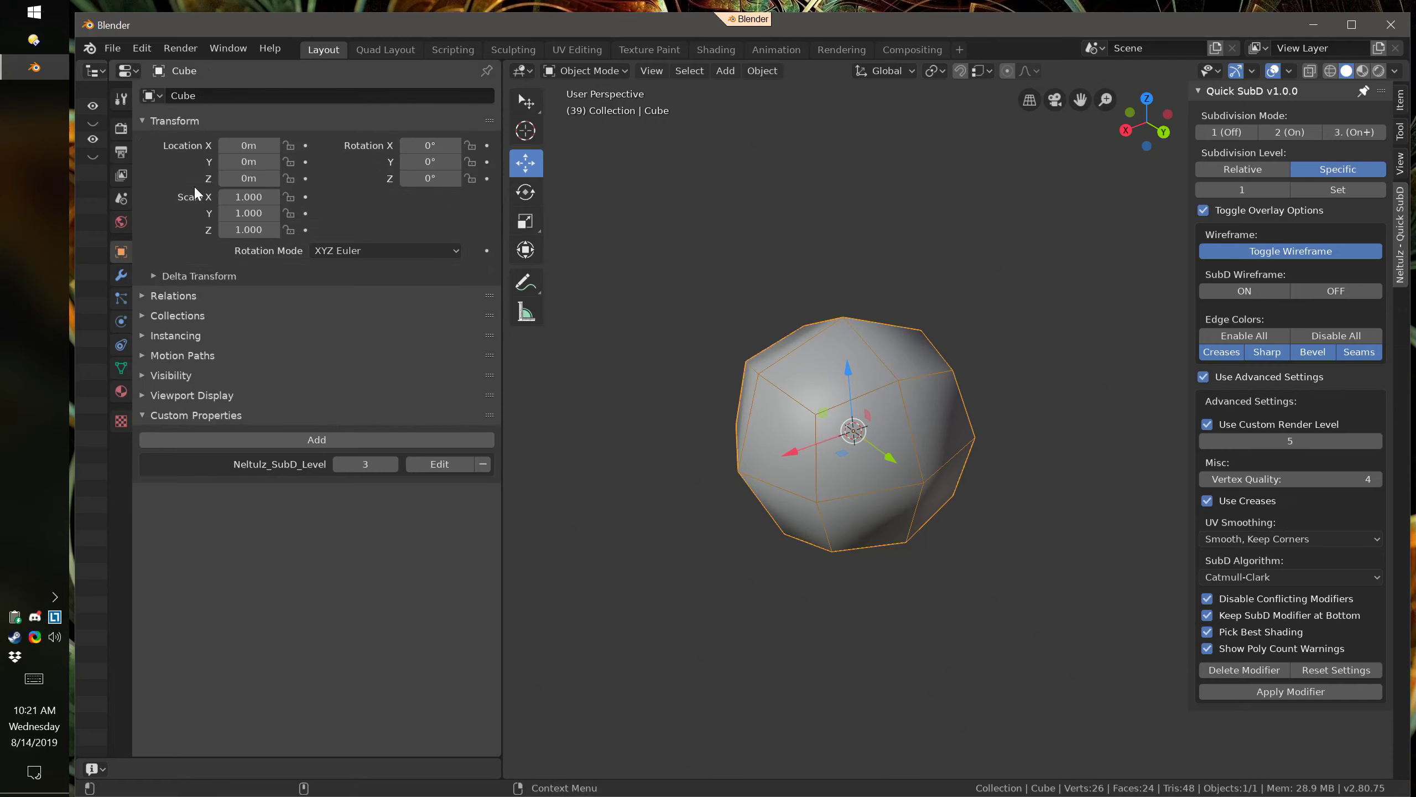
{"action": "left_click", "coordinate": [121, 275]}
{"action": "left_click", "coordinate": [266, 97]}
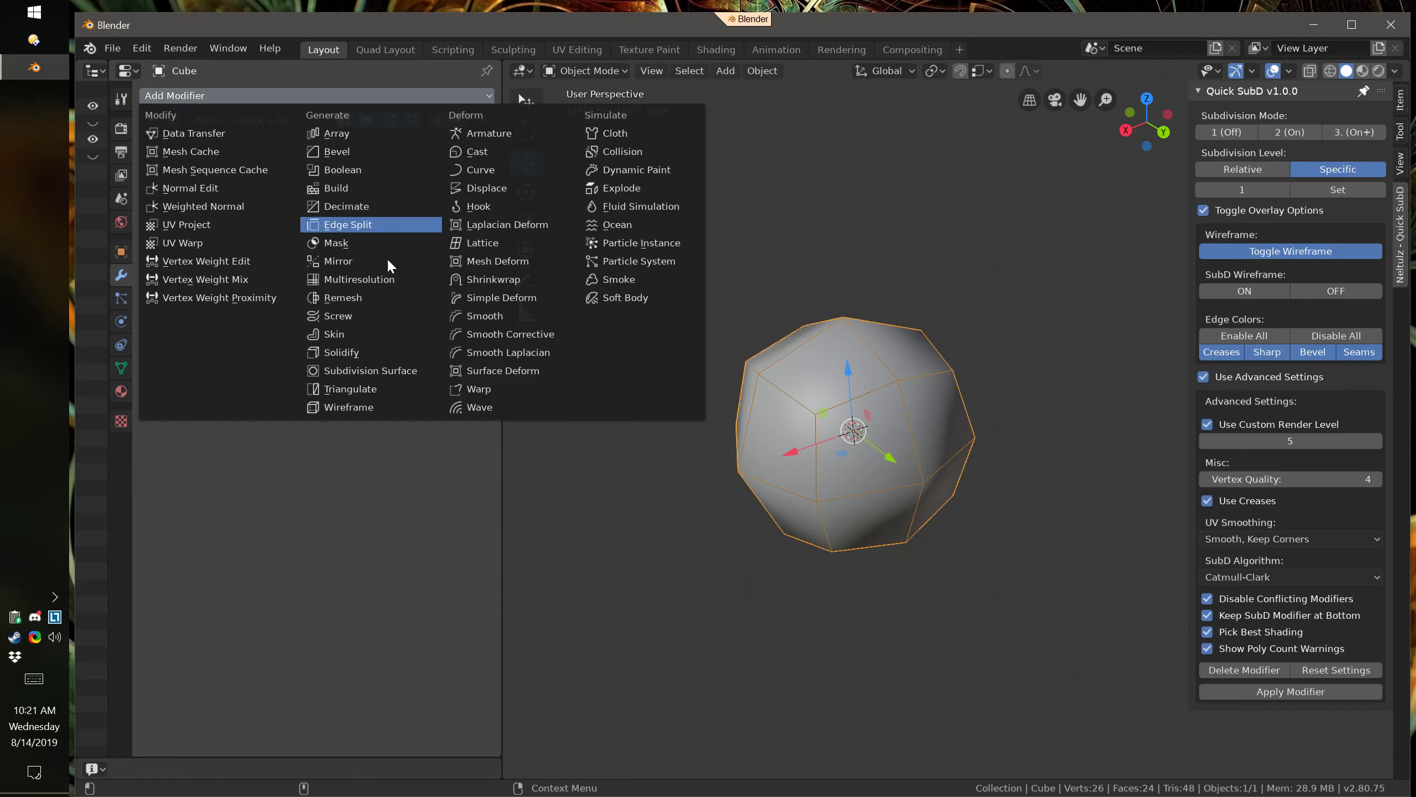
{"action": "left_click", "coordinate": [378, 368]}
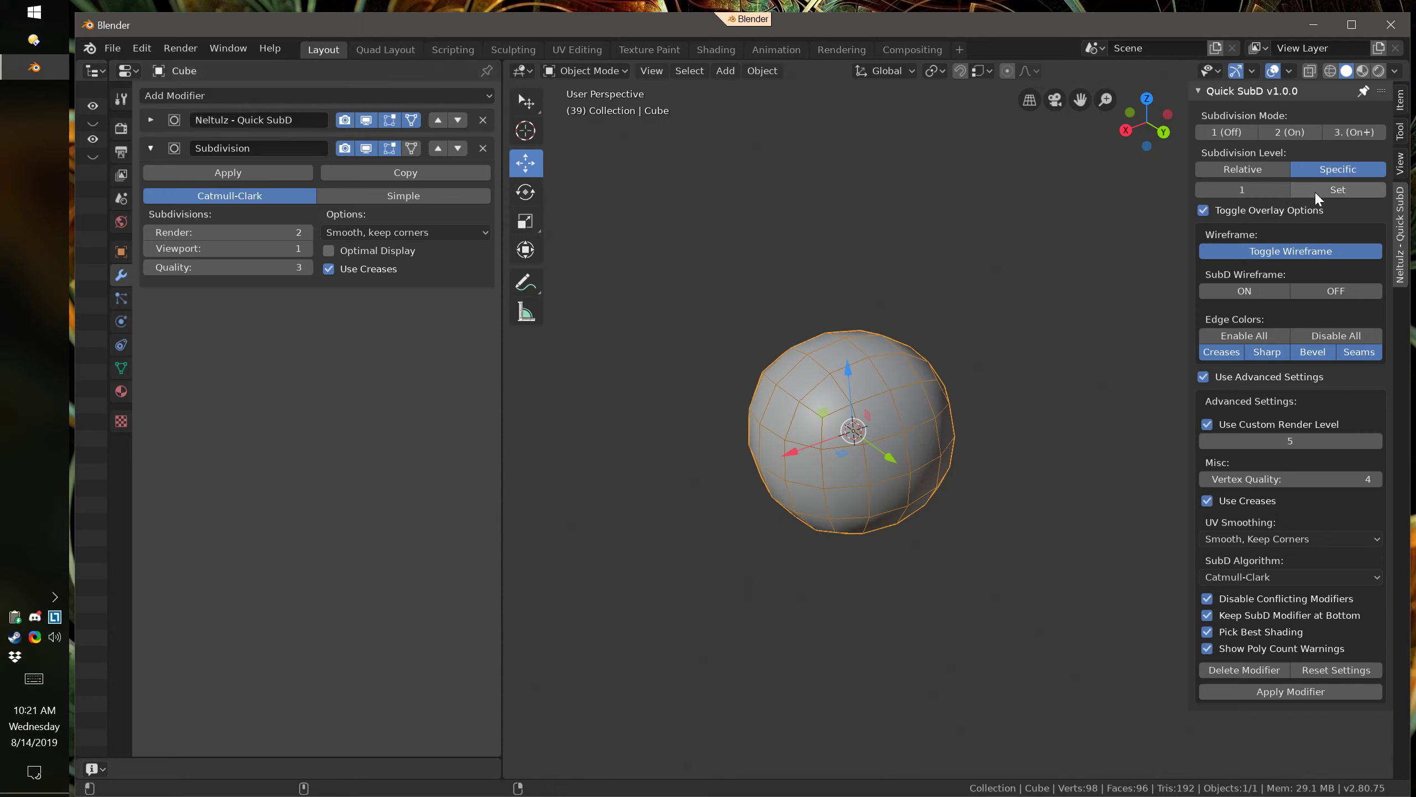
{"action": "left_click", "coordinate": [1285, 190]}
{"action": "left_click", "coordinate": [1358, 190]}
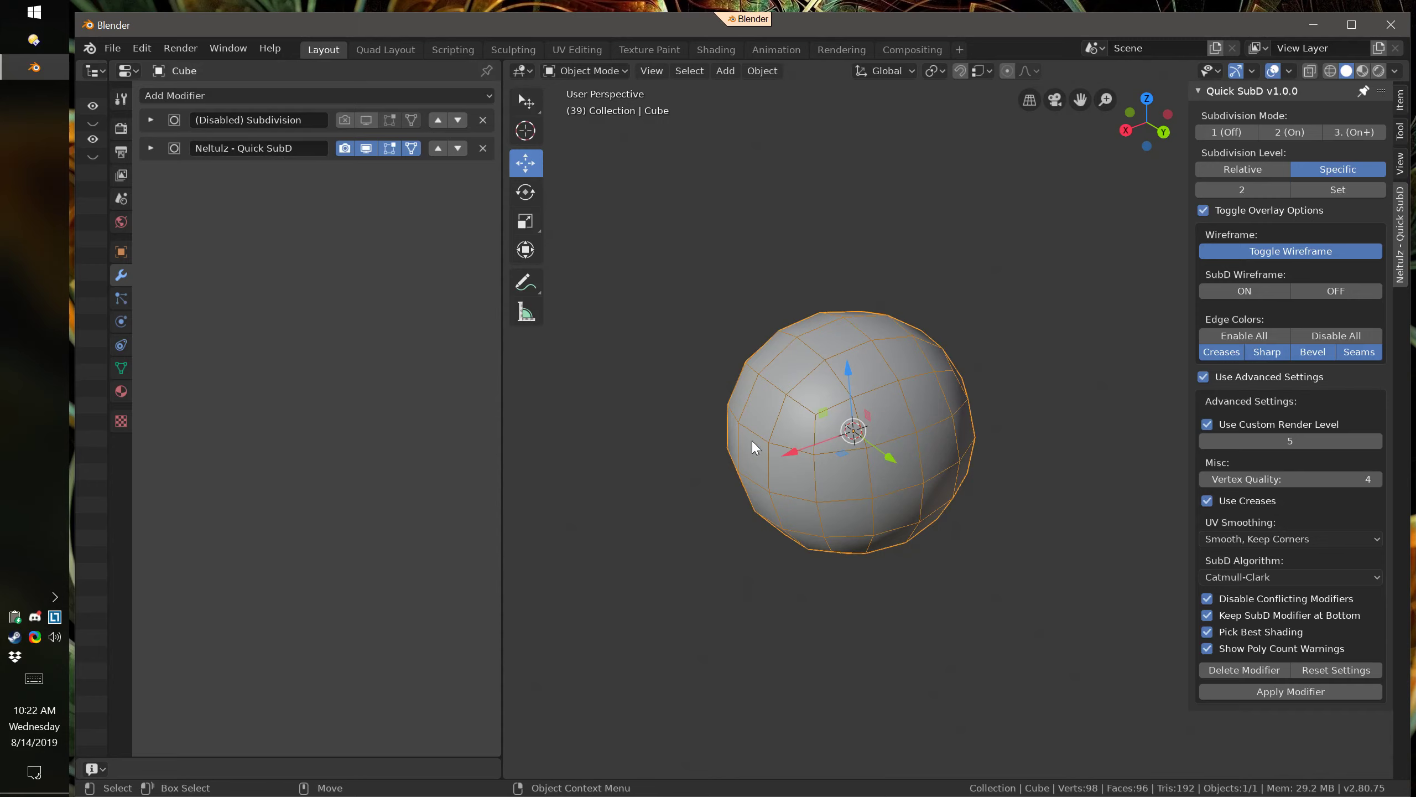
Cycle the cube through subdivision modes Off, On+ and On several times, finishing in mode 2 (On)
{"action": "left_click_drag", "start_coordinate": [744, 416], "coordinate": [751, 410], "text": "alt"}
{"action": "key", "text": "1"}
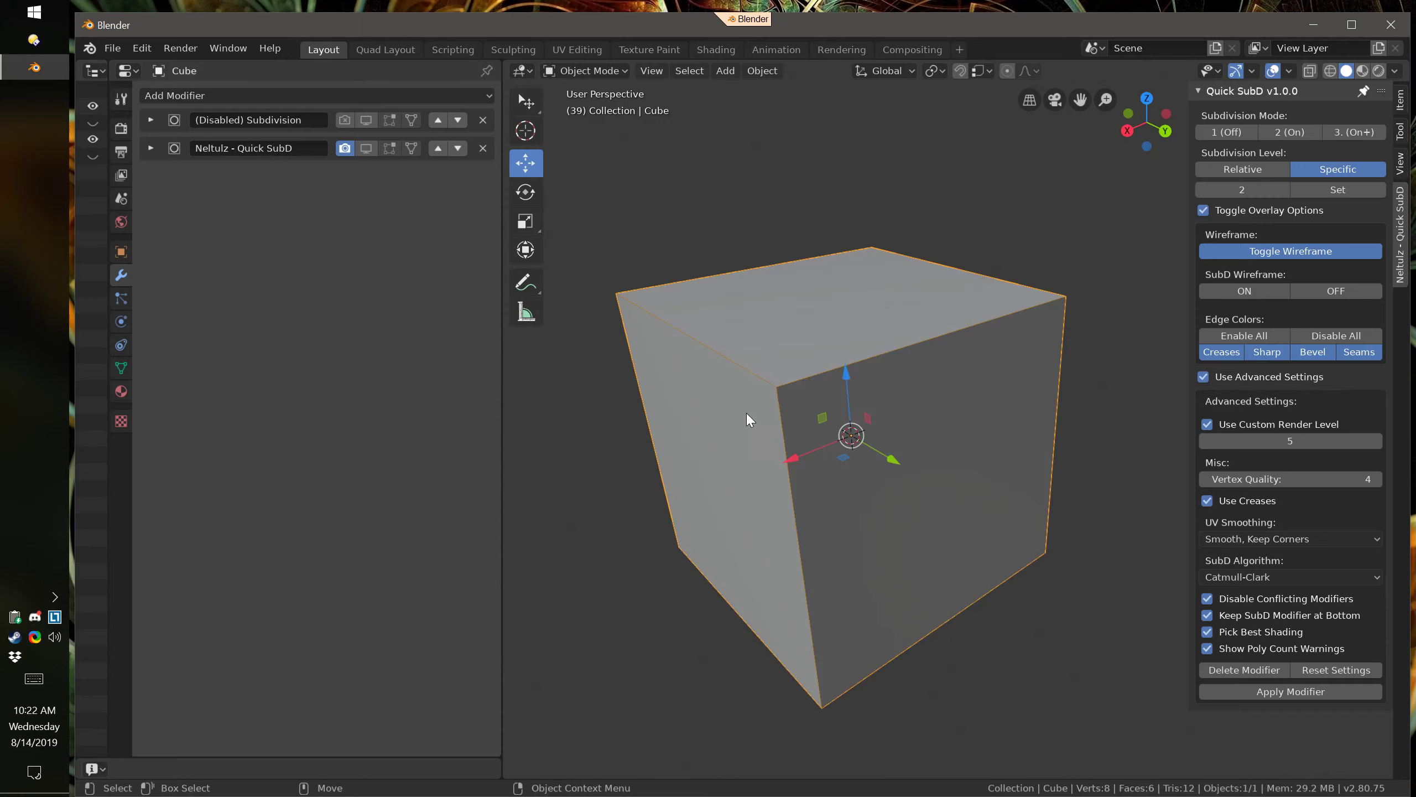
{"action": "key", "text": "3"}
{"action": "key", "text": "1"}
{"action": "key", "text": "2"}
{"action": "key", "text": "1"}
{"action": "key", "text": "2"}
{"action": "key", "text": "1"}
{"action": "key", "text": "2"}
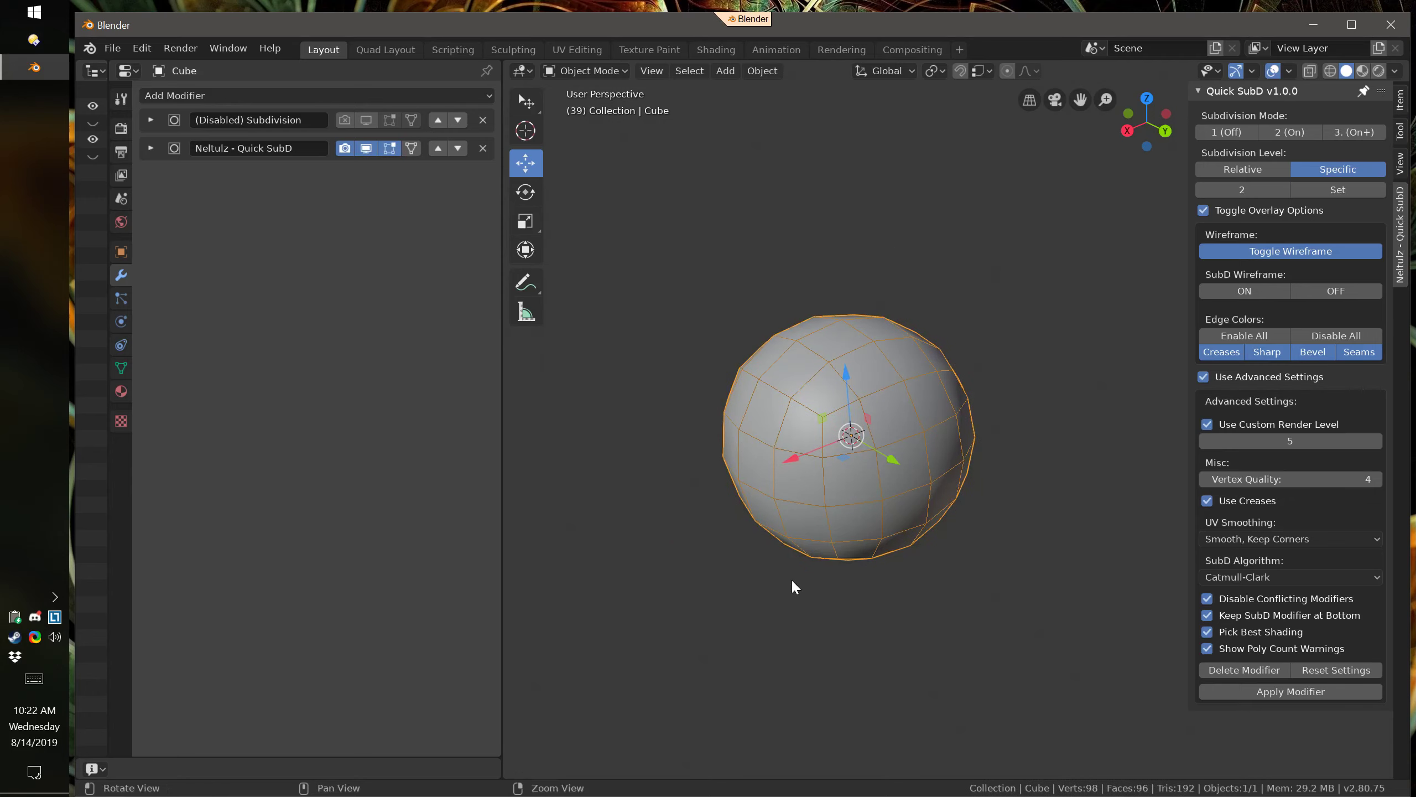
{"action": "left_click_drag", "start_coordinate": [790, 588], "coordinate": [832, 569], "text": "alt"}
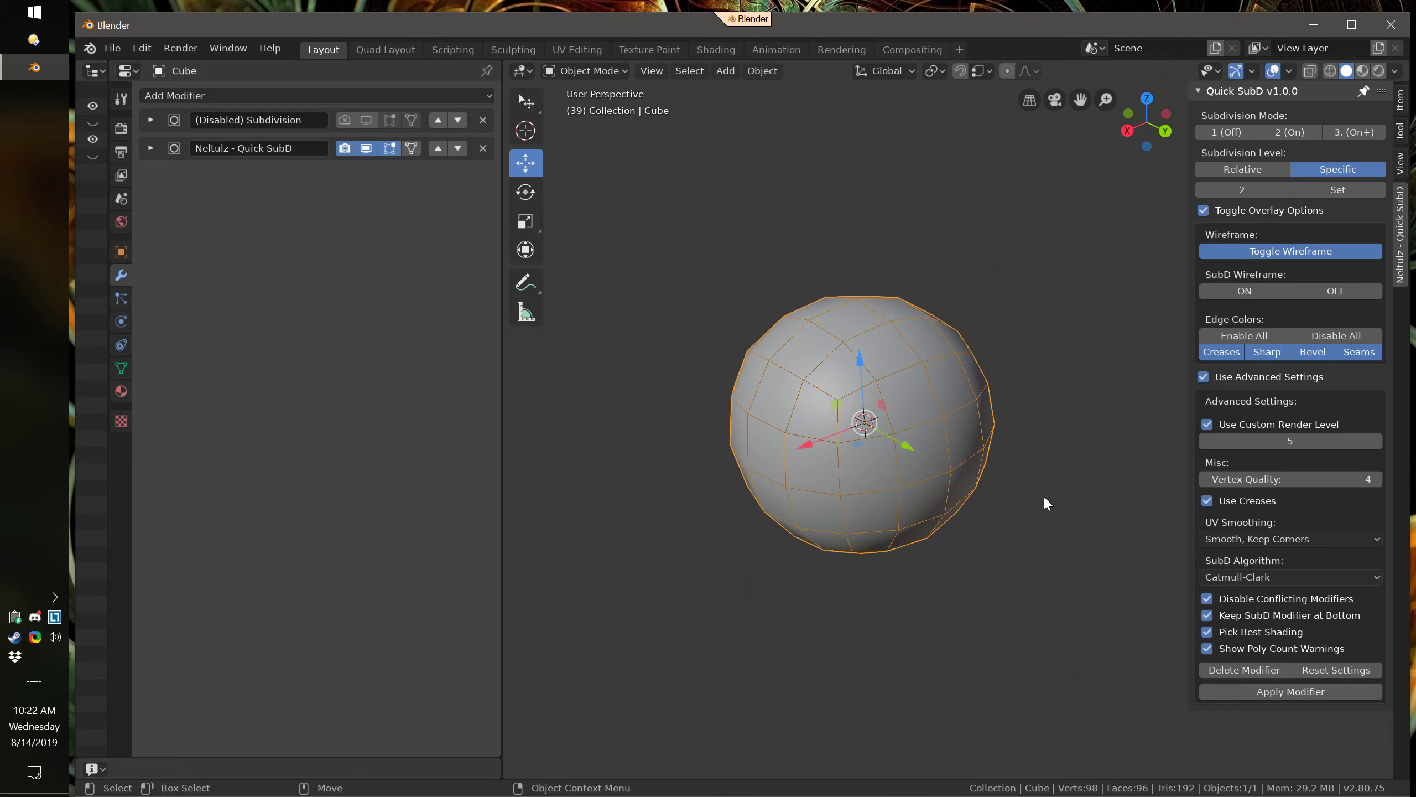
With Keep SubD Modifier at Bottom turned off, move the Quick SubD modifier above the disabled Subdivision modifier and apply specific level 3
{"action": "left_click", "coordinate": [1207, 615]}
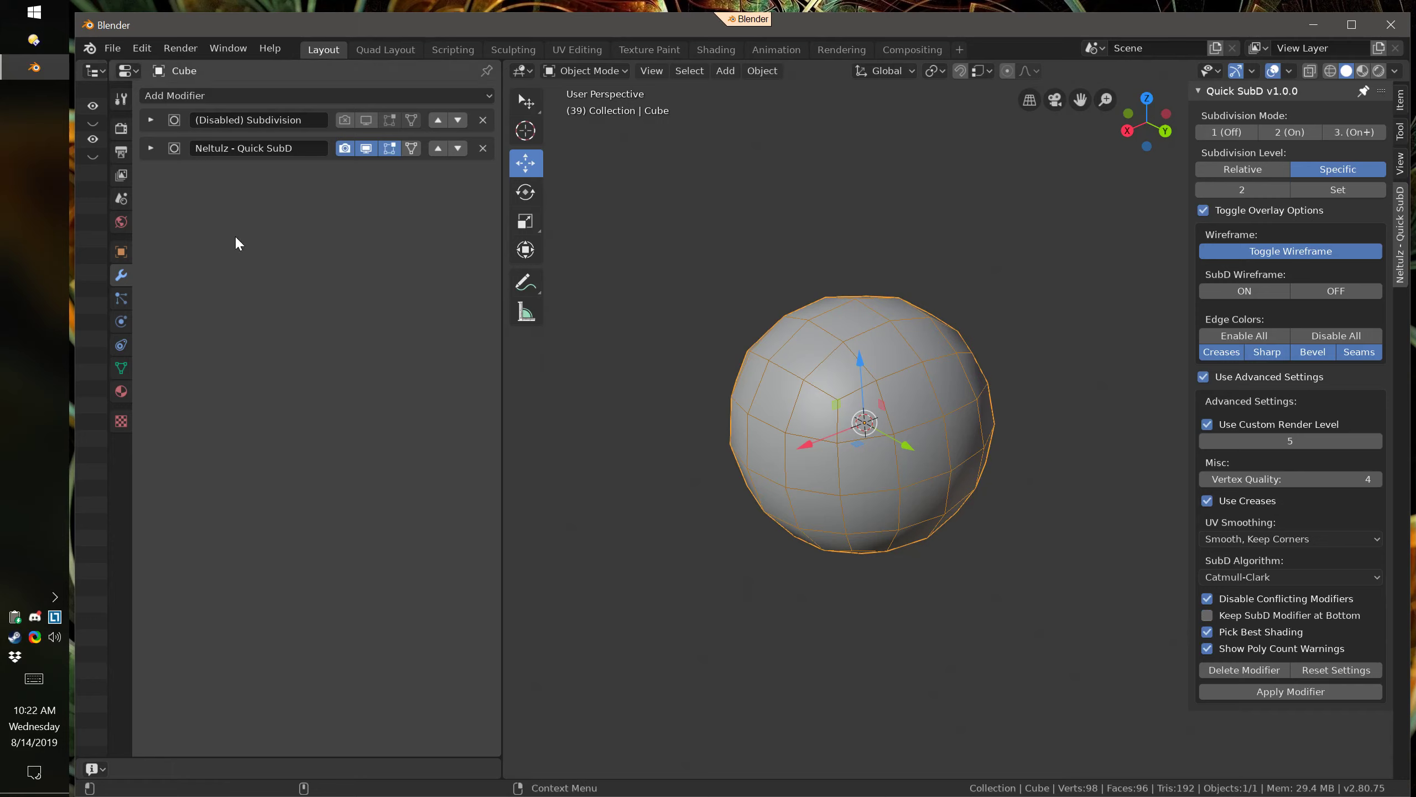
{"action": "left_click", "coordinate": [438, 148]}
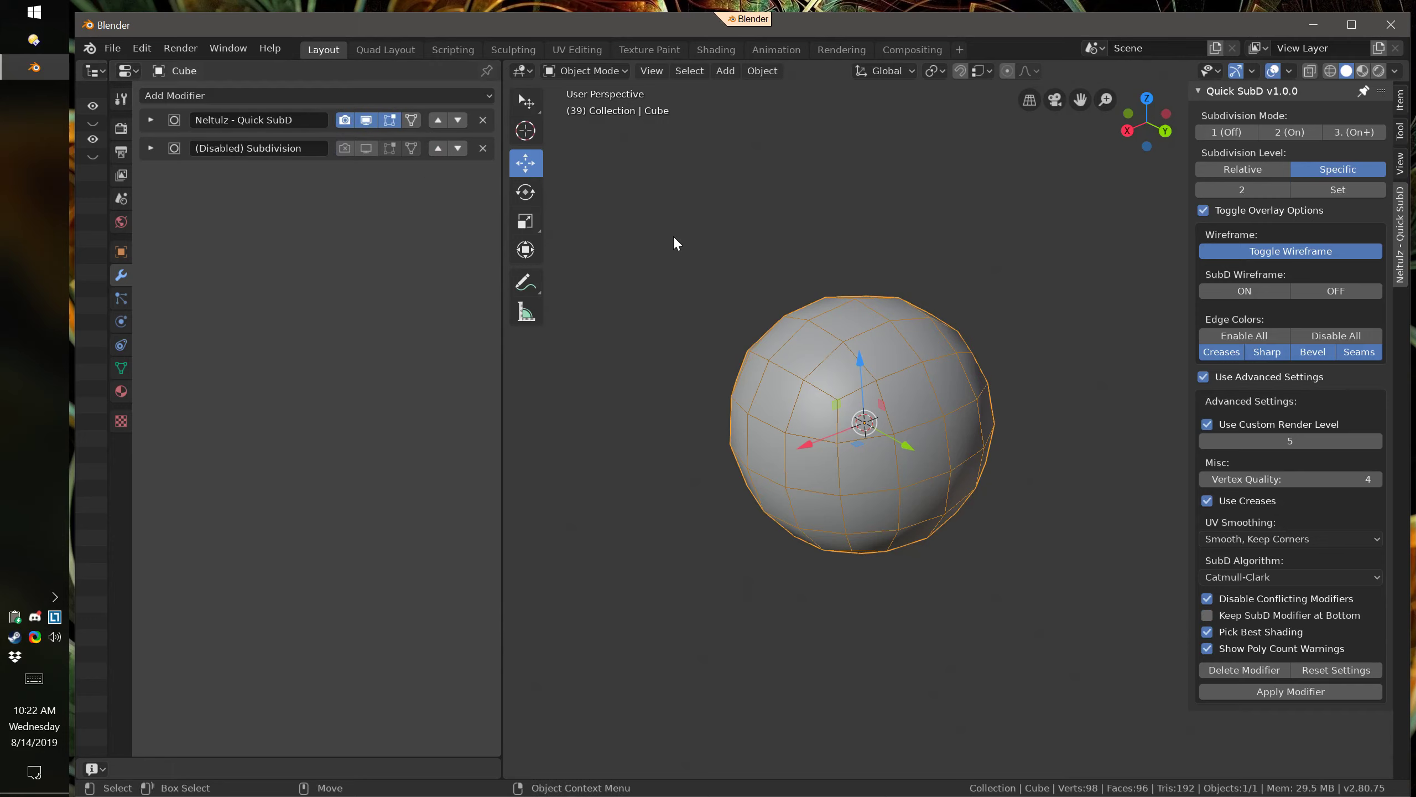
{"action": "left_click", "coordinate": [1332, 189]}
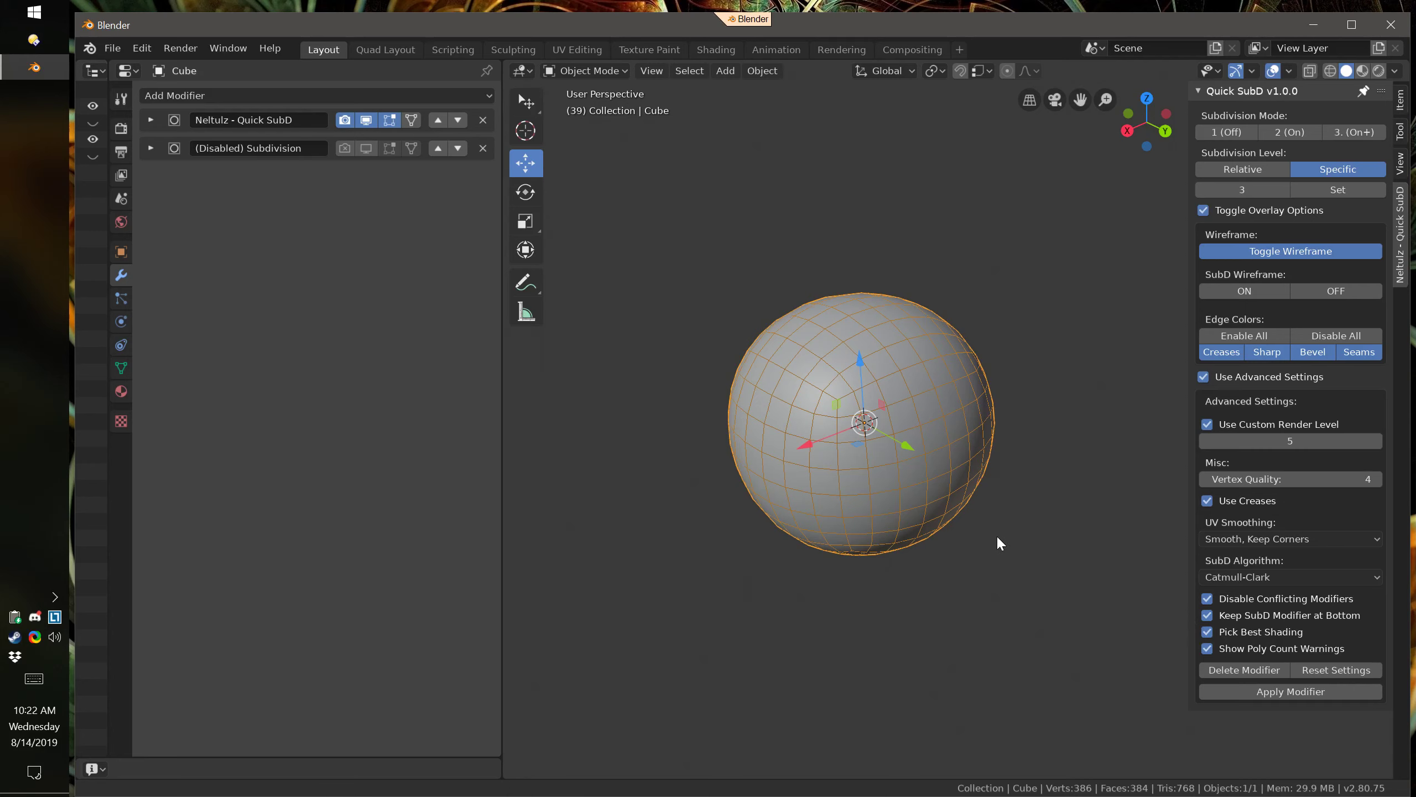
{"action": "right_click_drag", "start_coordinate": [997, 535], "coordinate": [1021, 563], "text": "alt"}
{"action": "middle_click_drag", "start_coordinate": [1021, 562], "coordinate": [1004, 565], "text": "alt"}
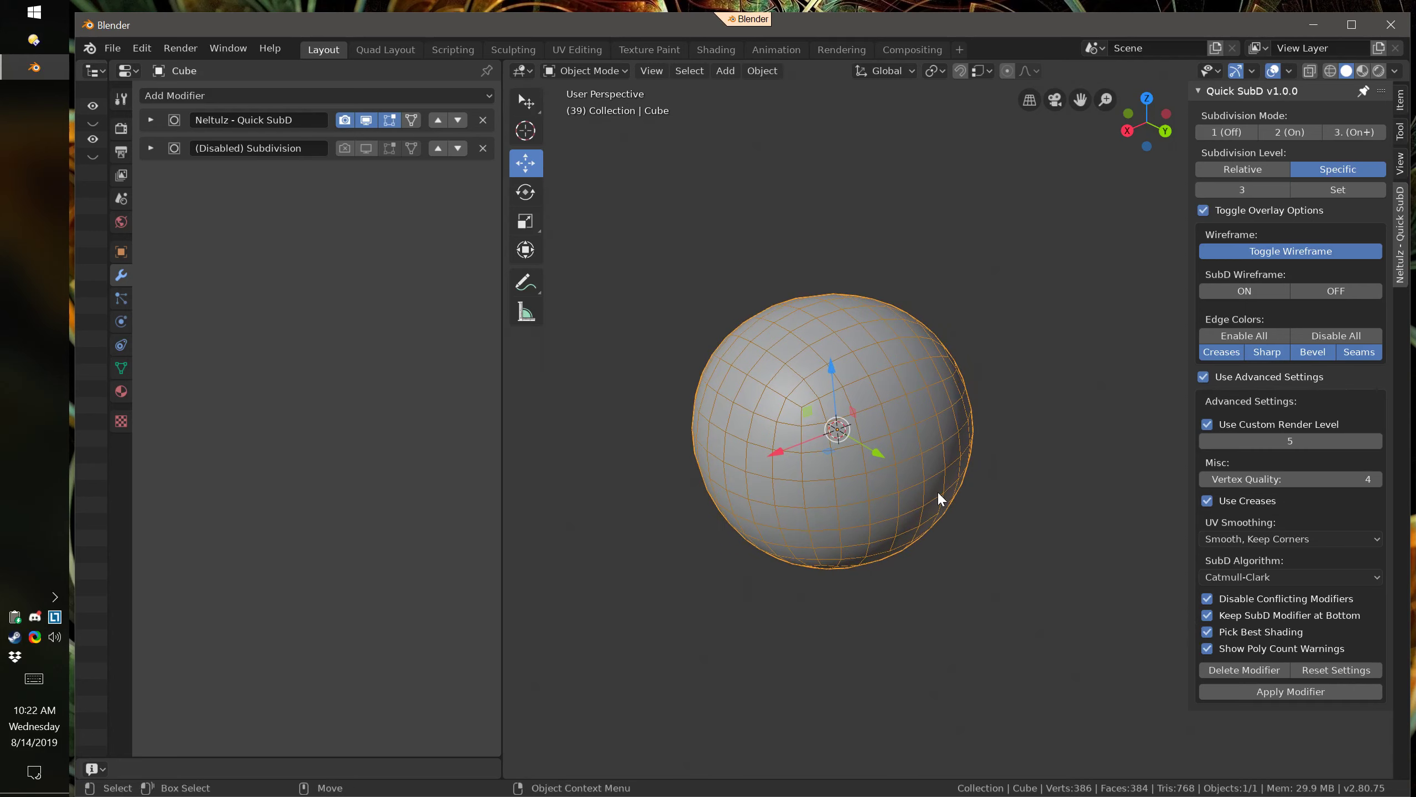
Shade the object flat, and apply specific subdivision level 2 with Pick Best Shading on
{"action": "right_click", "coordinate": [845, 226]}
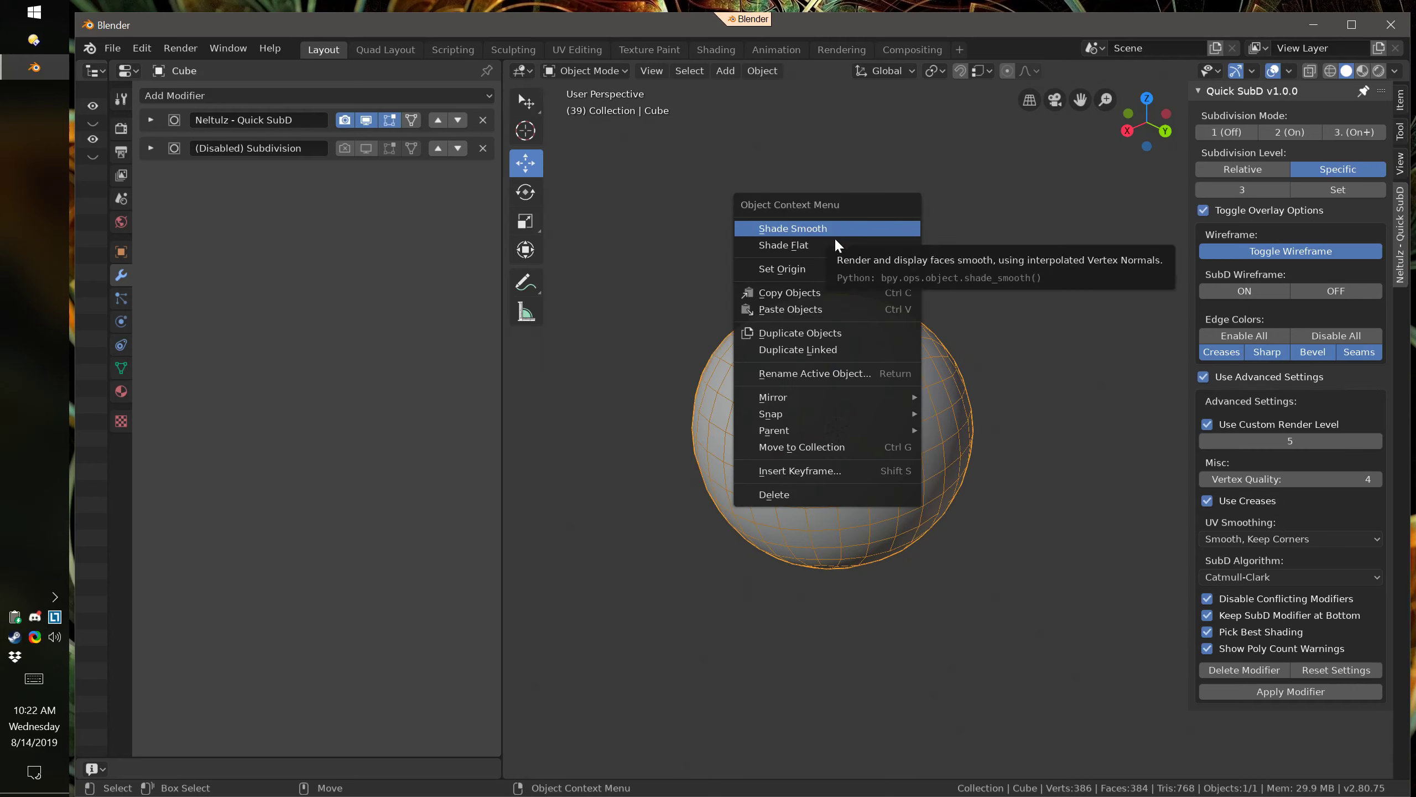
{"action": "left_click", "coordinate": [829, 246]}
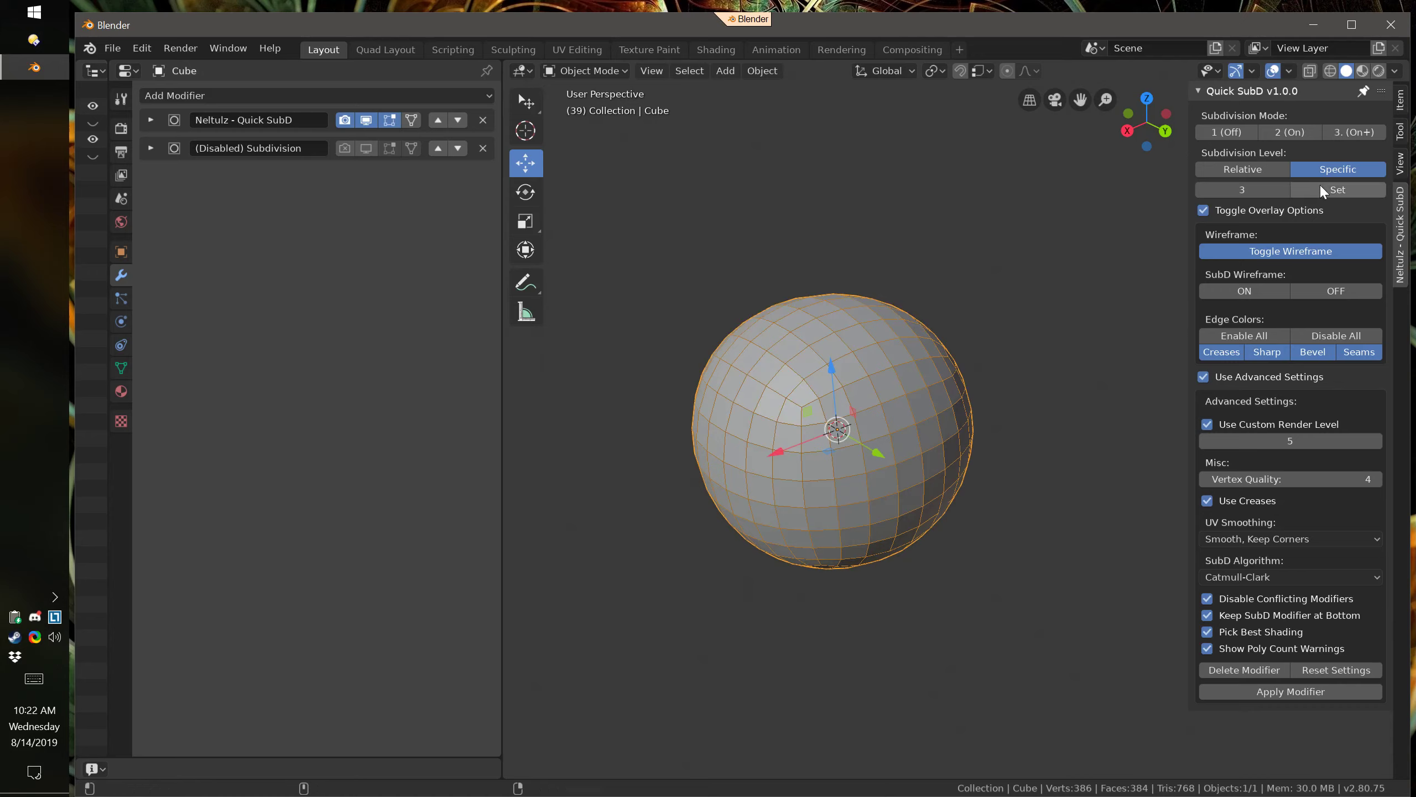
{"action": "left_click", "coordinate": [1202, 189]}
{"action": "left_click", "coordinate": [1324, 191]}
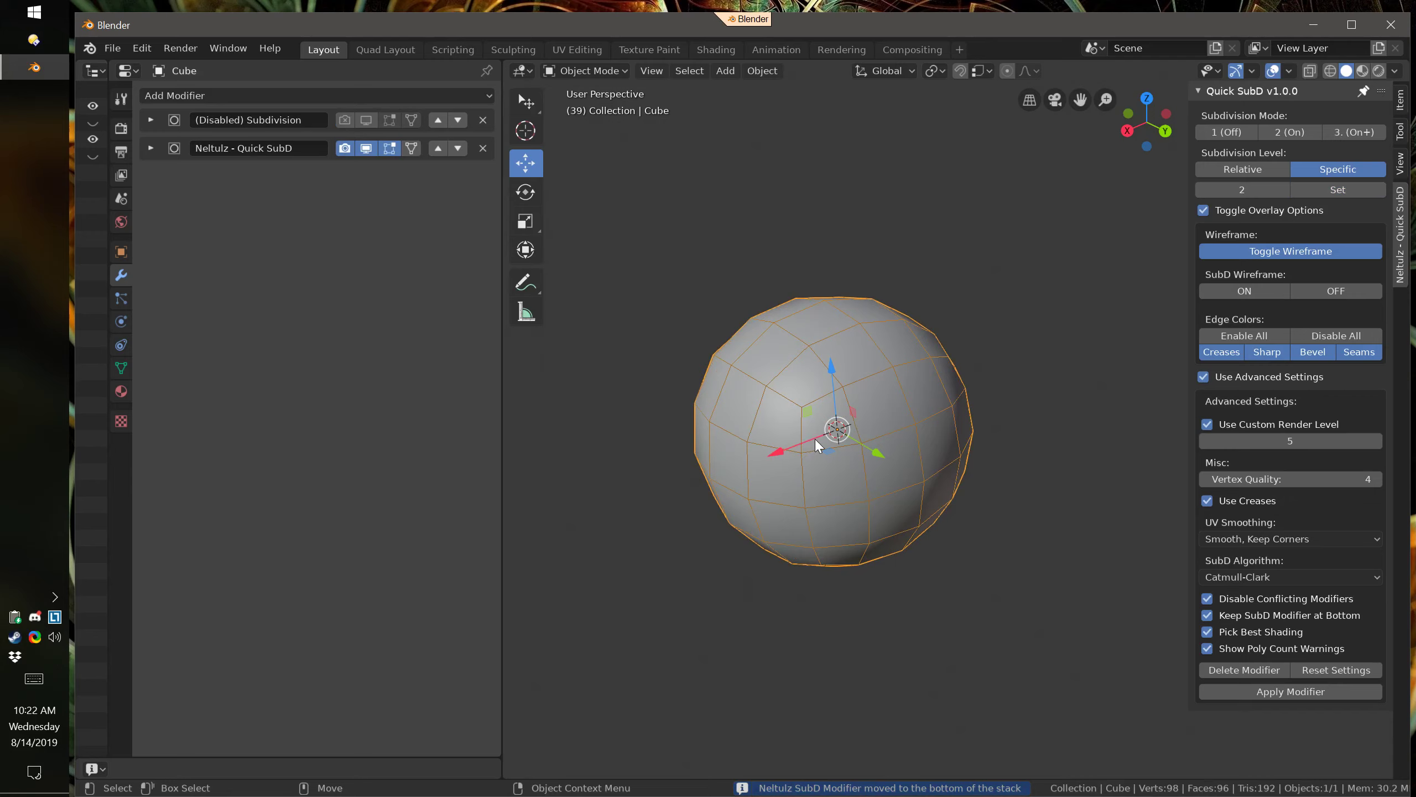
With Pick Best Shading turned off, shade the object flat and apply specific level 3, and re-enable the option after checking the mesh normals
{"action": "left_click", "coordinate": [1208, 631]}
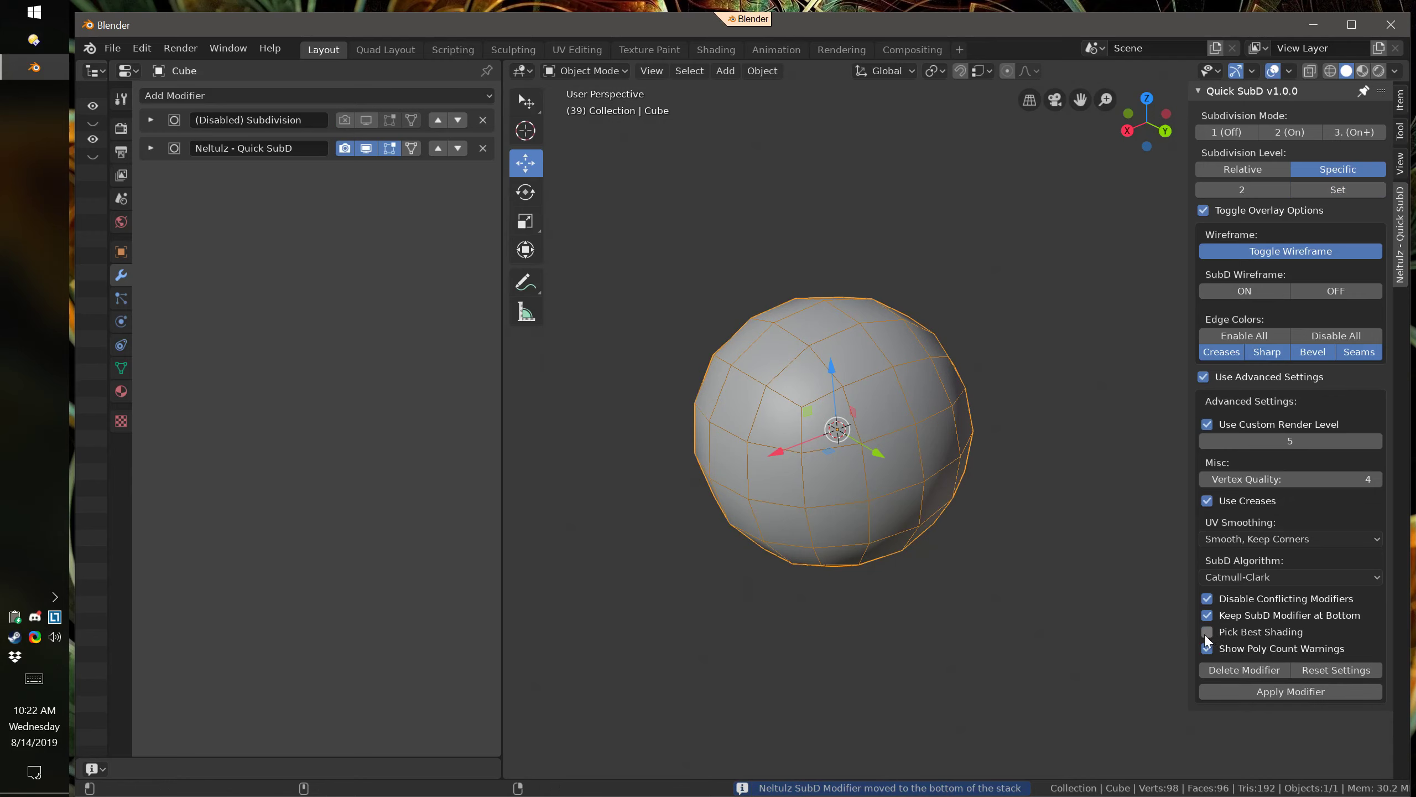
{"action": "right_click", "coordinate": [861, 212]}
{"action": "left_click", "coordinate": [839, 214]}
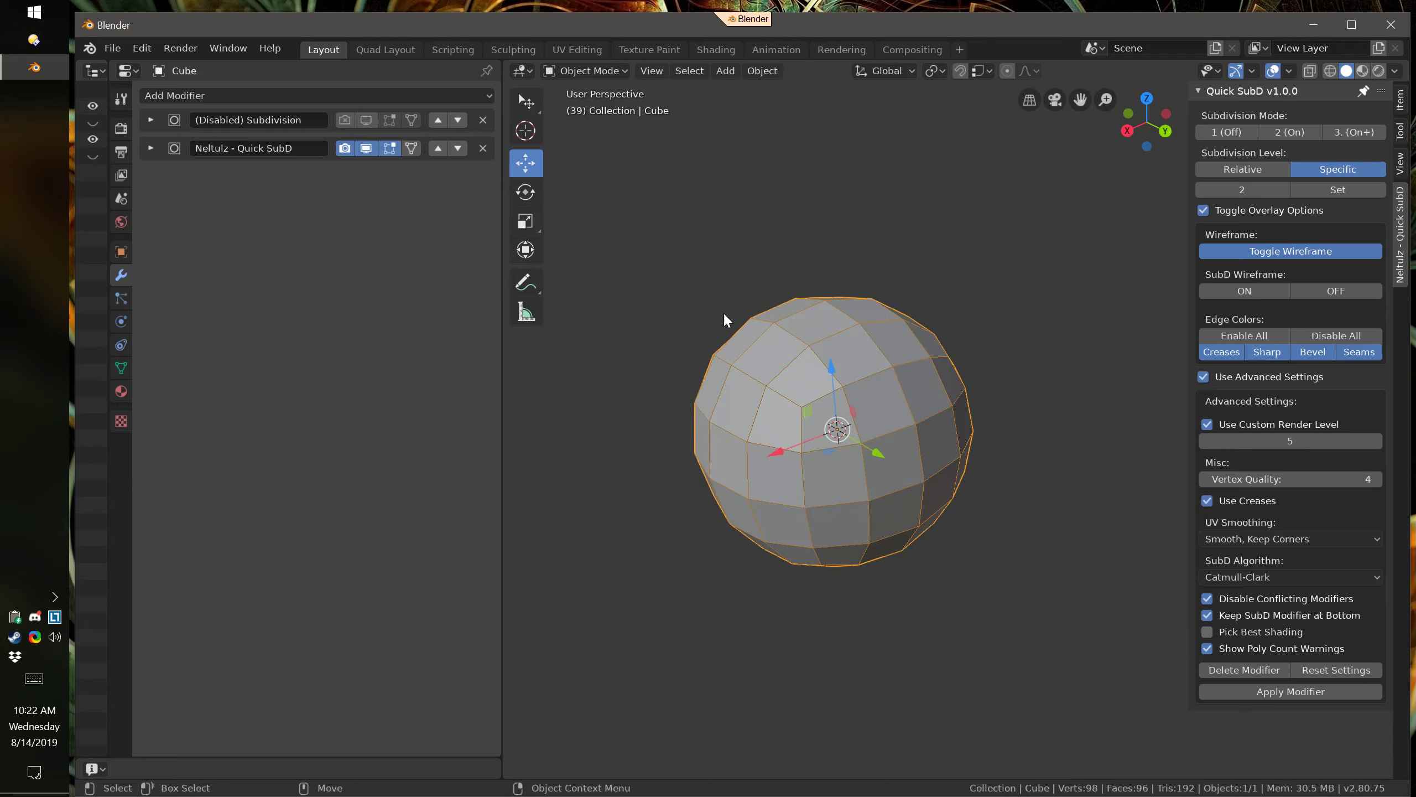
{"action": "left_click", "coordinate": [1282, 190]}
{"action": "left_click", "coordinate": [1320, 191]}
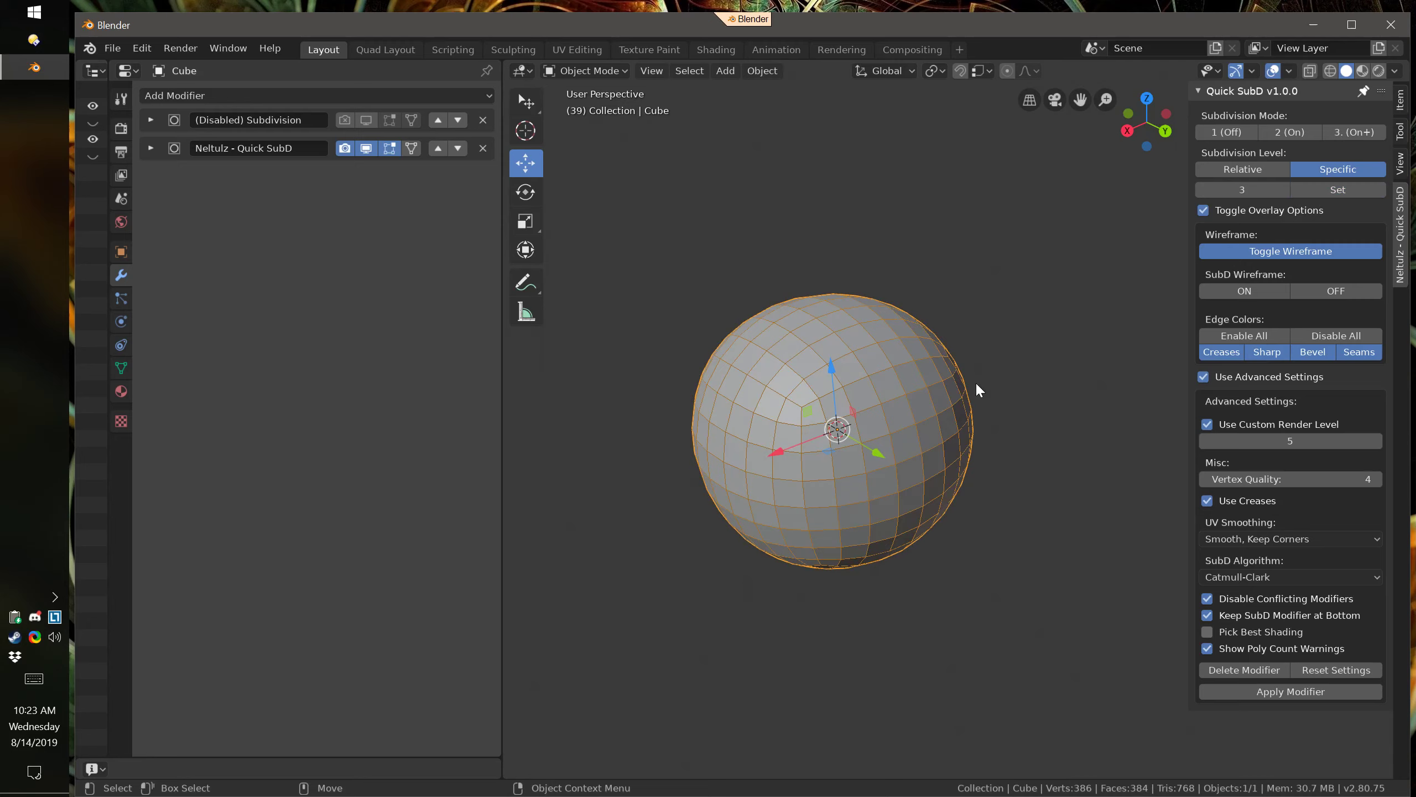
{"action": "left_click", "coordinate": [121, 367]}
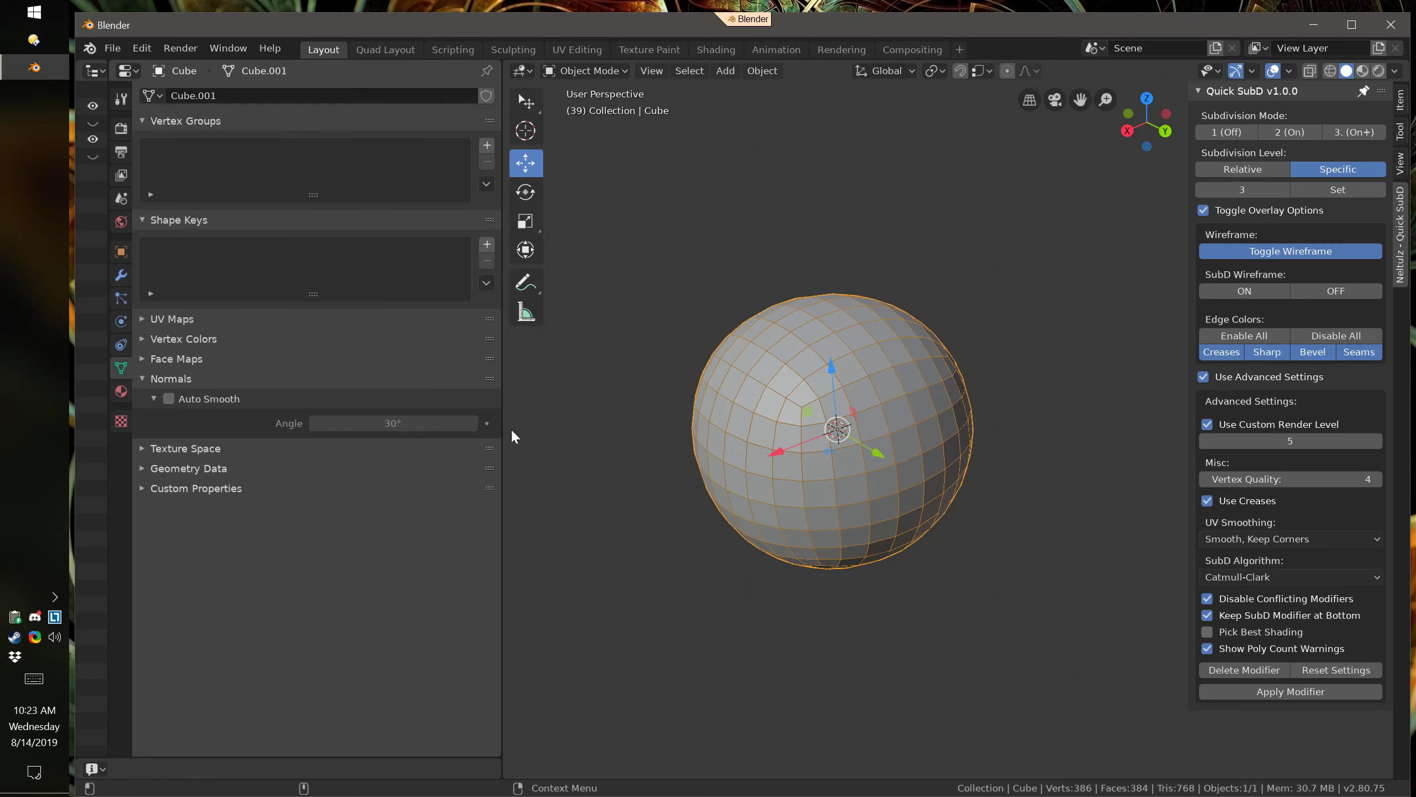
{"action": "left_click", "coordinate": [1207, 632]}
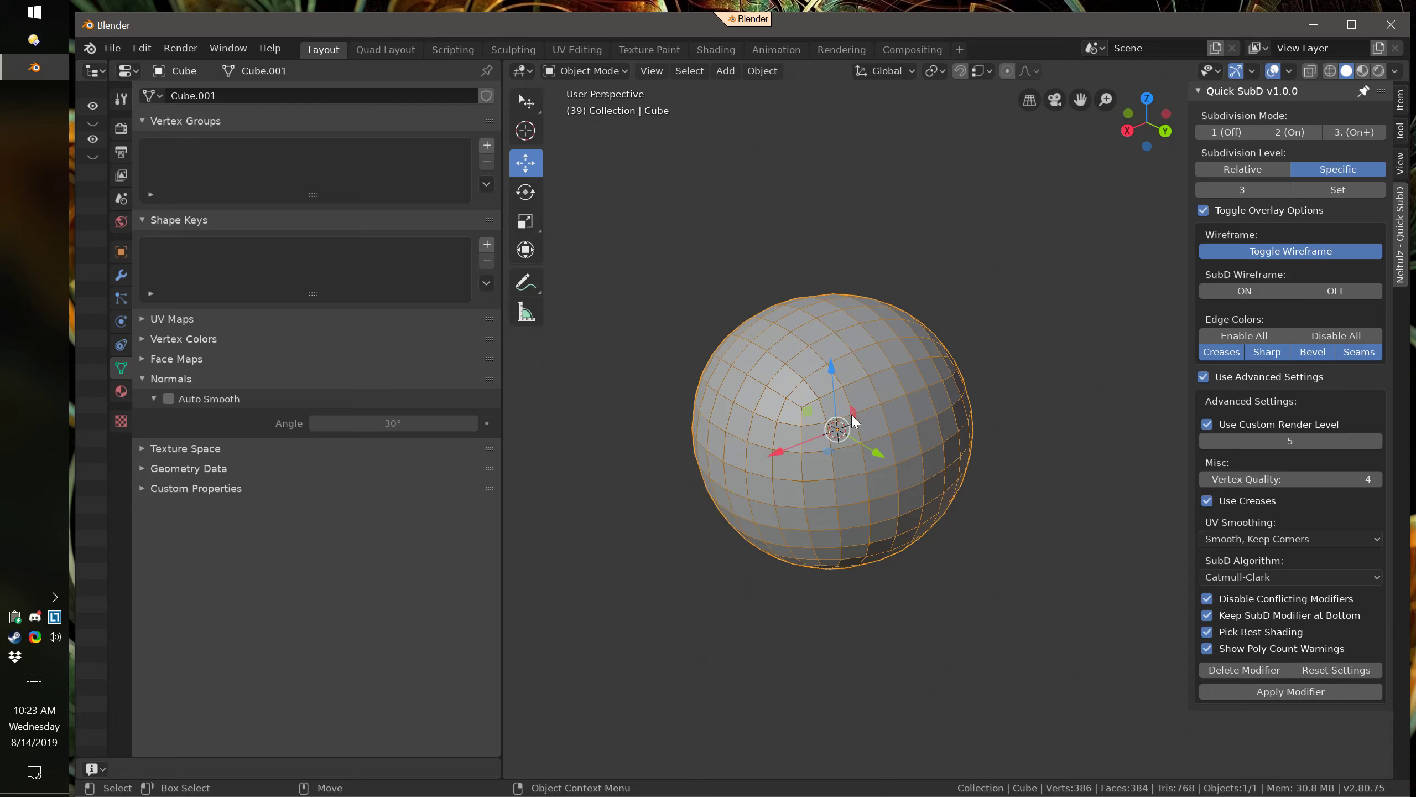
Set the specific subdivision level to 11, try to apply it, and decline the high poly count confirmation
{"action": "left_click_drag", "start_coordinate": [1247, 196], "coordinate": [1311, 195]}
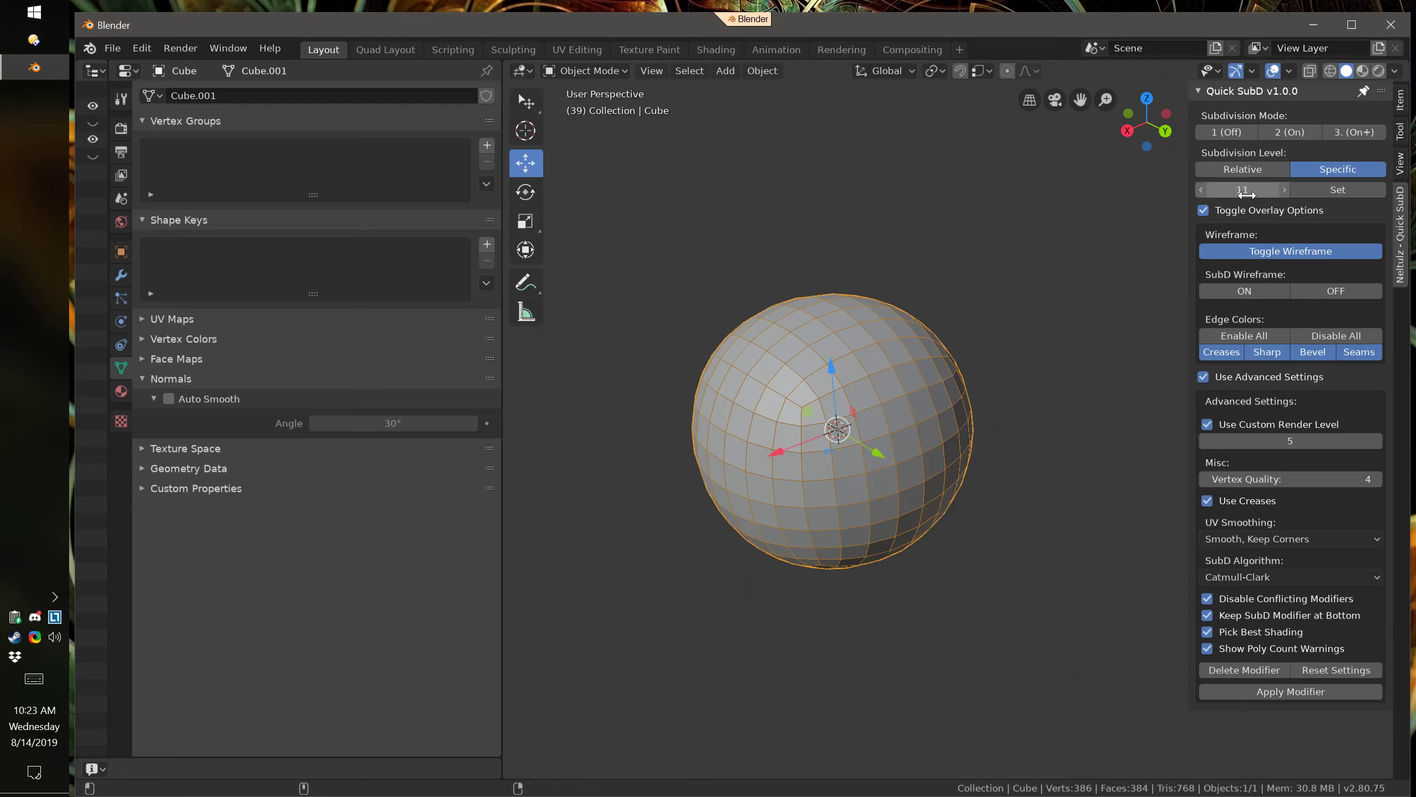
{"action": "left_click", "coordinate": [1326, 189]}
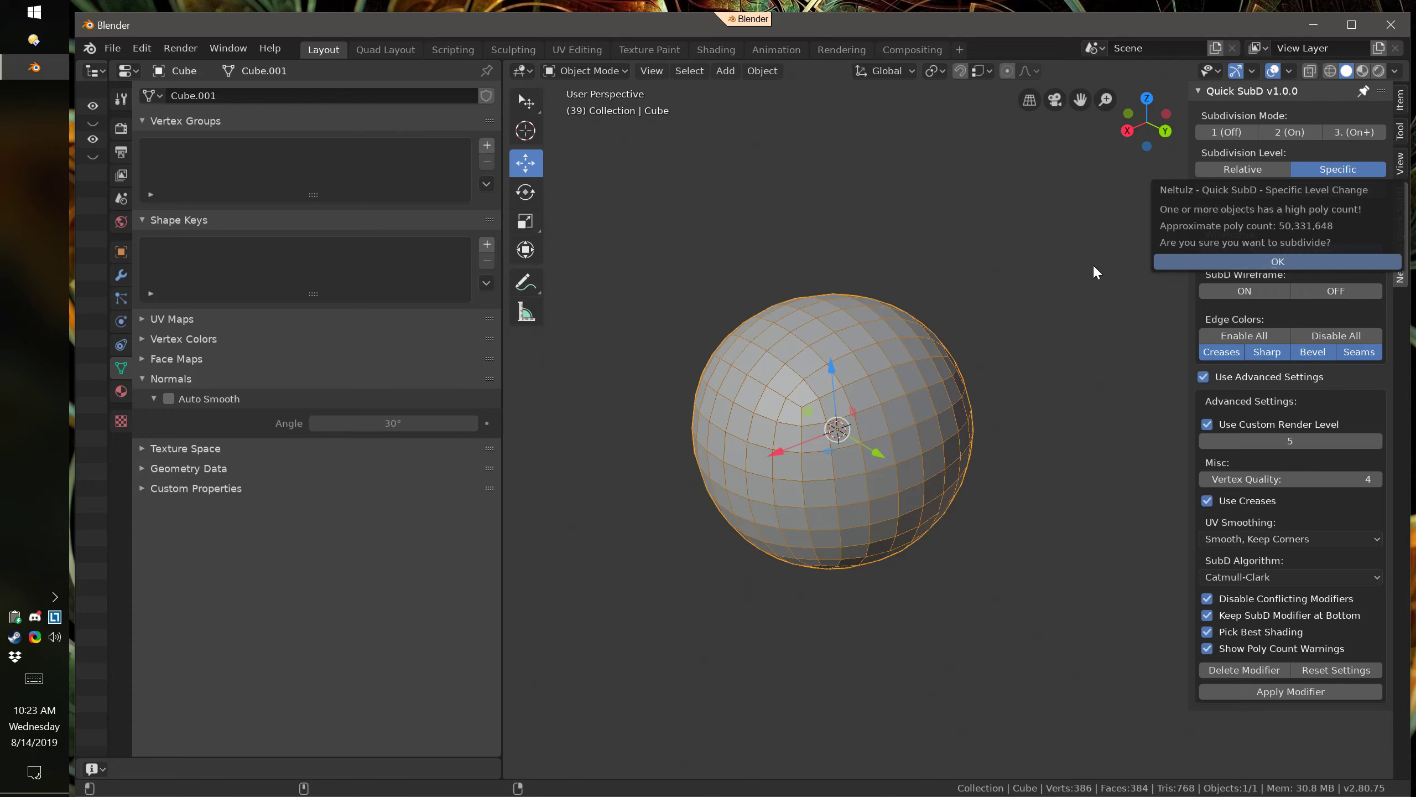
{"action": "left_click", "coordinate": [1045, 228]}
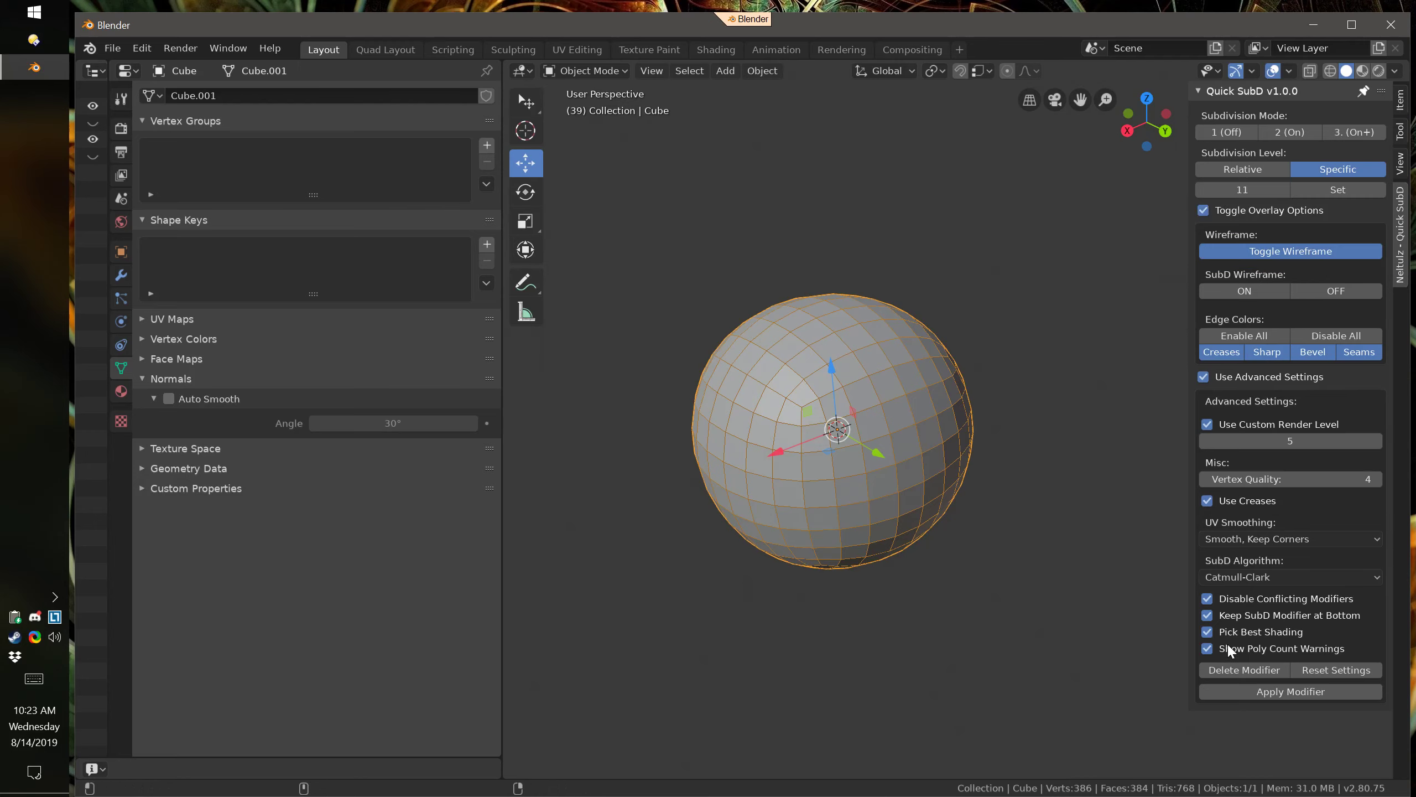
{"action": "middle_click_drag", "start_coordinate": [890, 634], "coordinate": [918, 630]}
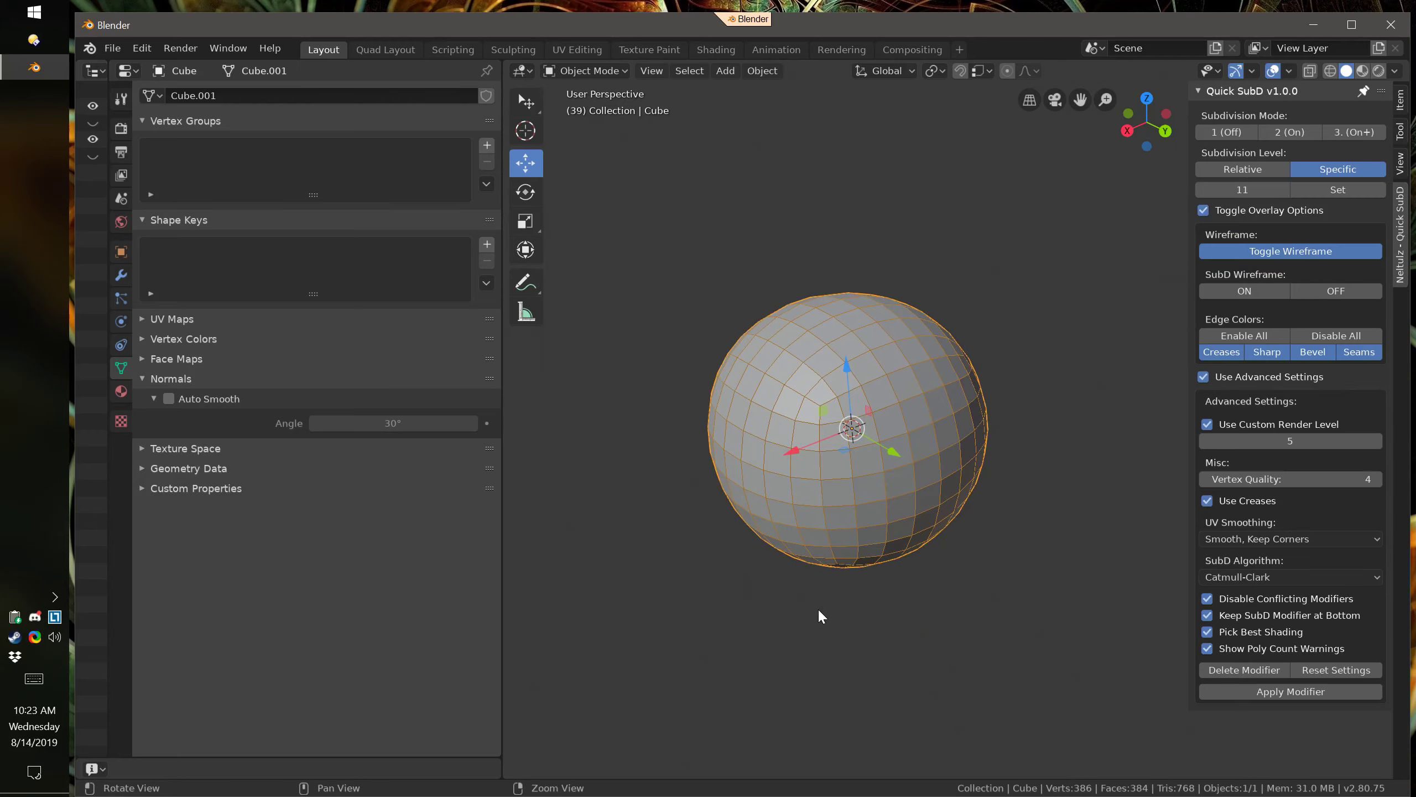
{"action": "middle_click_drag", "start_coordinate": [818, 607], "coordinate": [845, 609]}
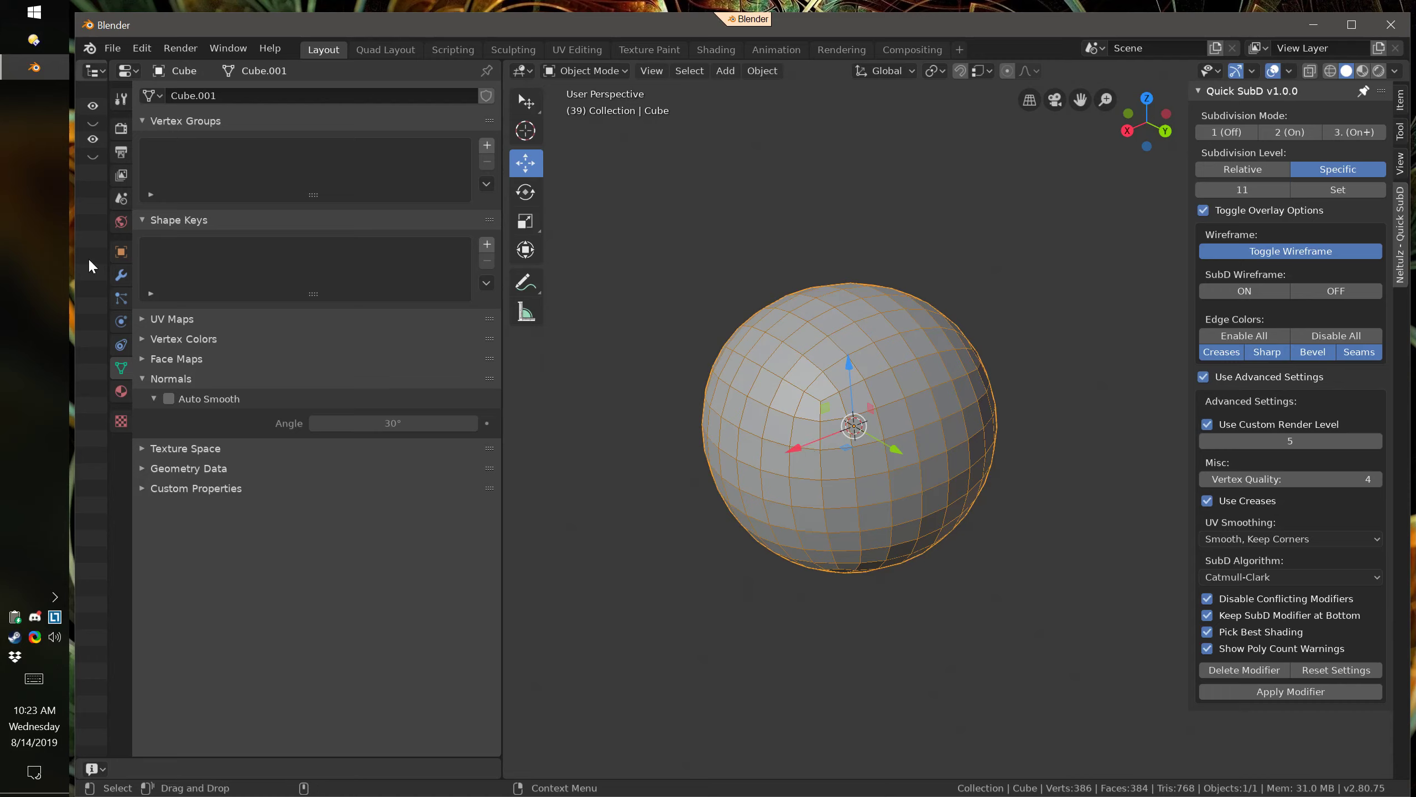
Show the cube's modifier stack and delete the Quick SubD modifier, confirming the deletion
{"action": "left_click", "coordinate": [121, 274]}
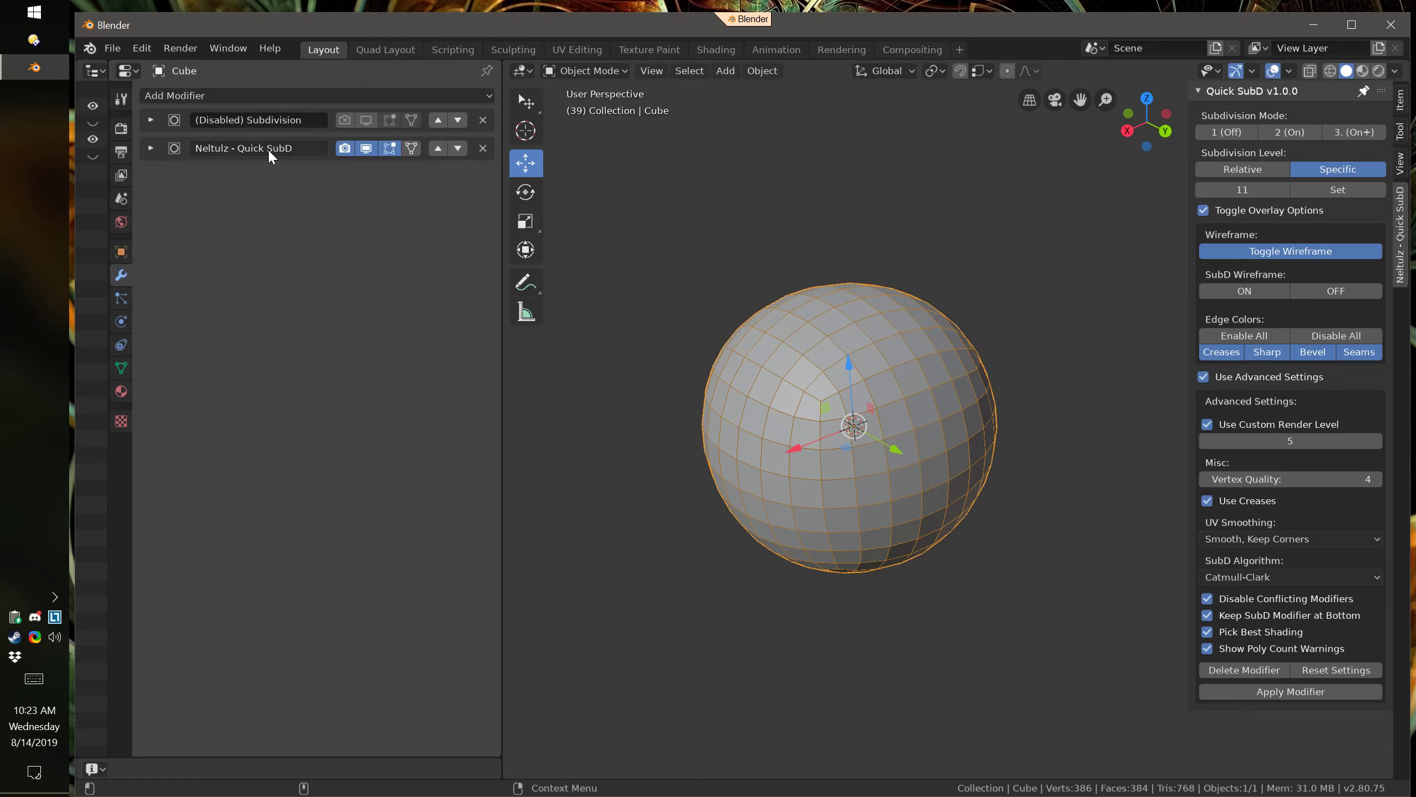
{"action": "left_click", "coordinate": [1263, 669]}
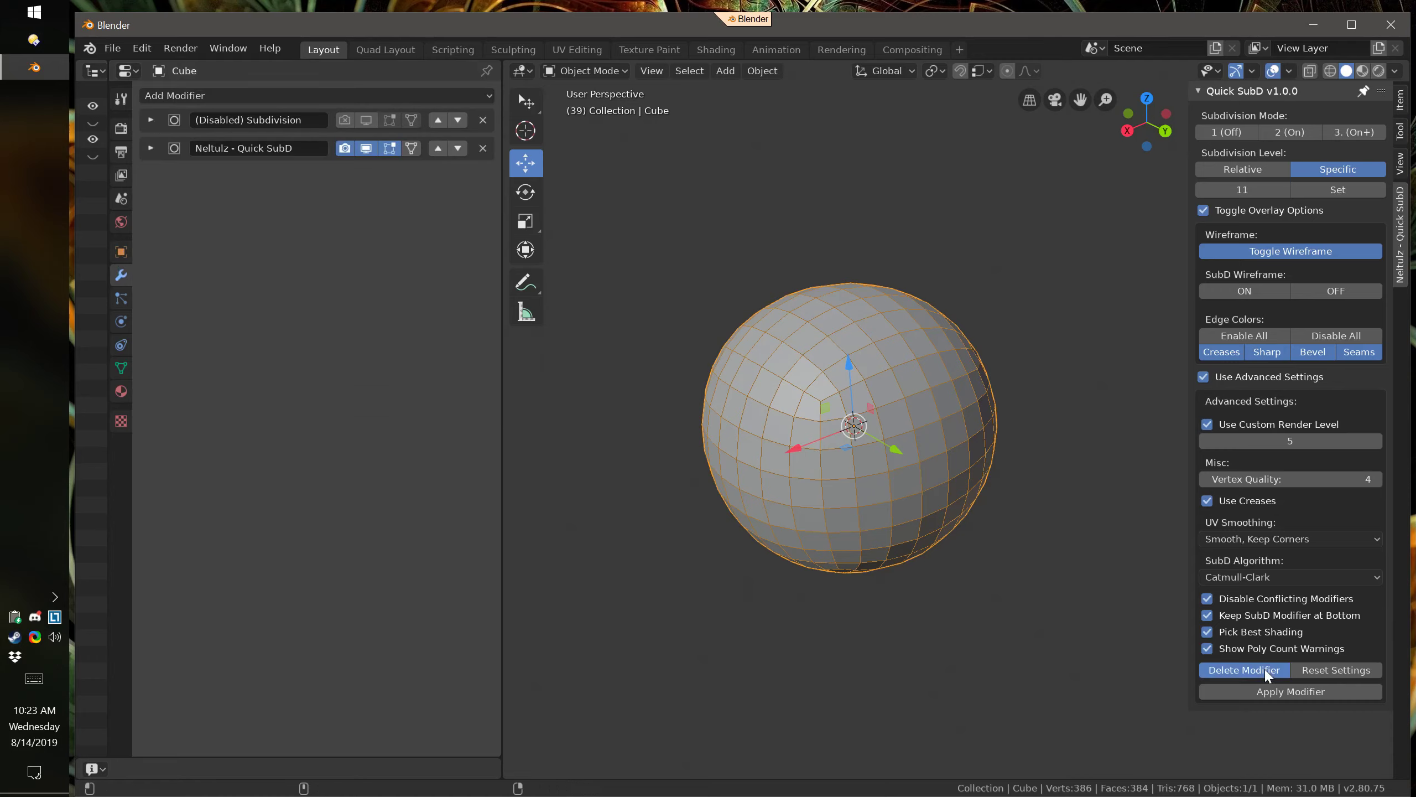
{"action": "left_click", "coordinate": [1250, 726]}
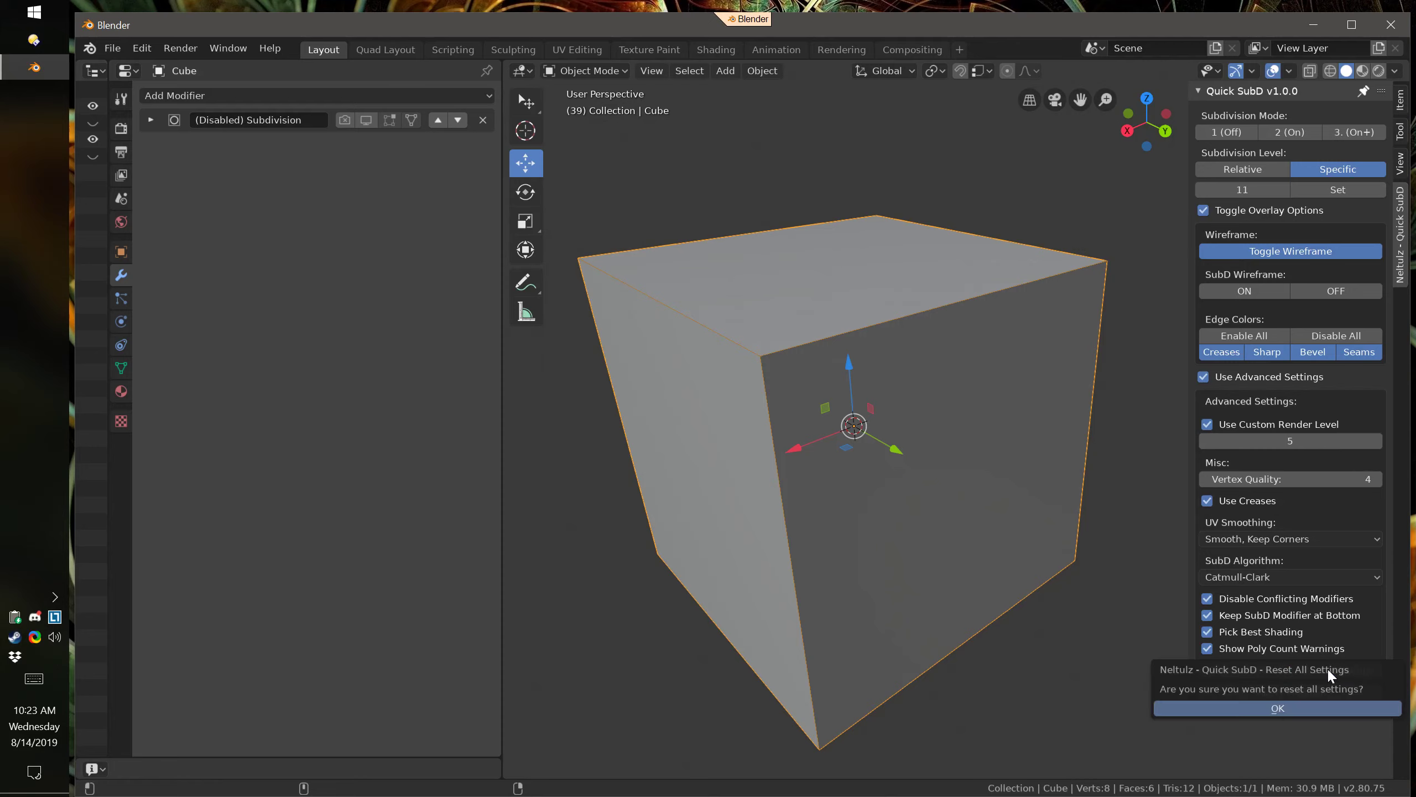
Reset all Quick SubD settings and turn Use Advanced Settings back on
{"action": "left_click", "coordinate": [1327, 670]}
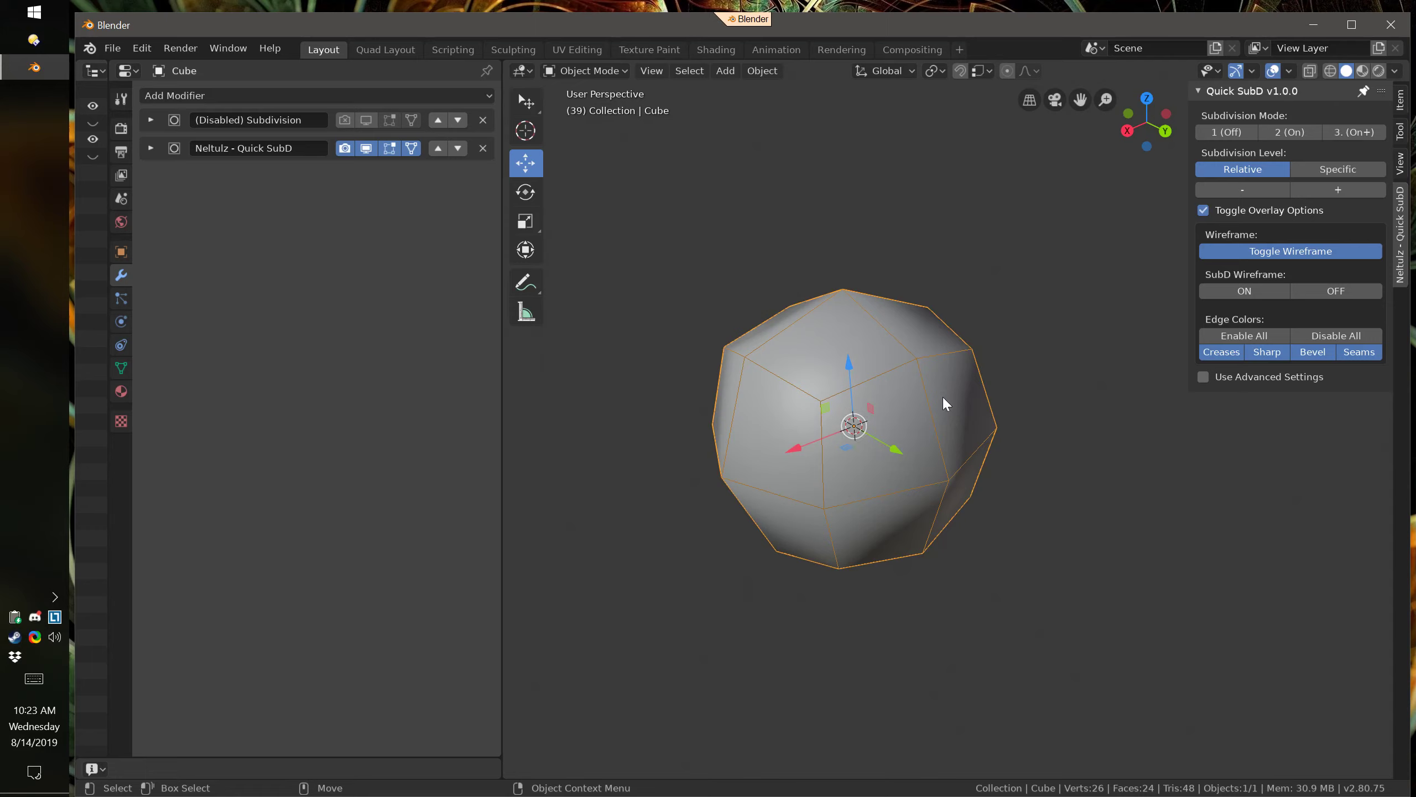
{"action": "left_click", "coordinate": [1203, 377]}
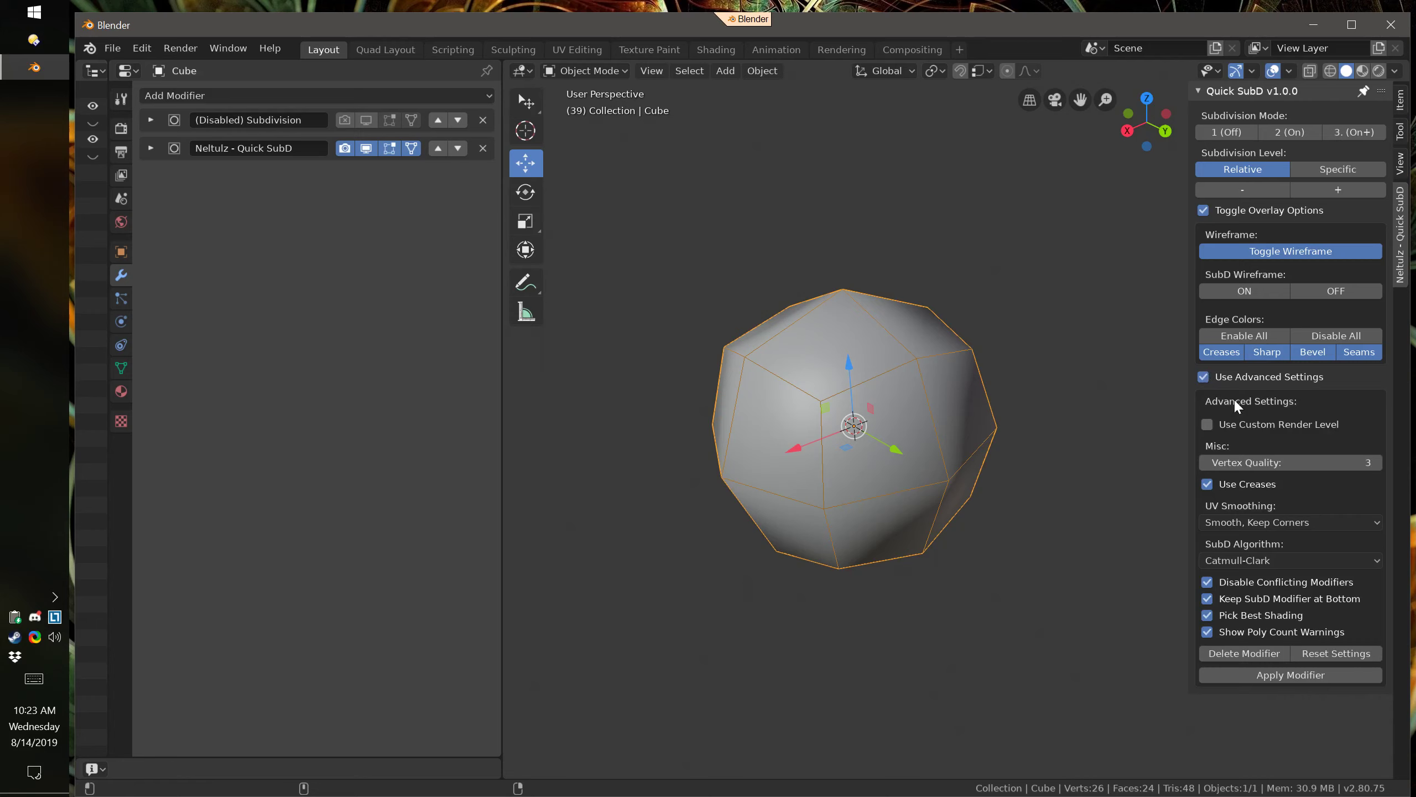
Delete the Quick SubD modifier from the cube again after the settings reset
{"action": "left_click", "coordinate": [1241, 654]}
{"action": "left_click", "coordinate": [1220, 701]}
{"action": "right_click_drag", "start_coordinate": [1051, 630], "coordinate": [1014, 525], "text": "alt"}
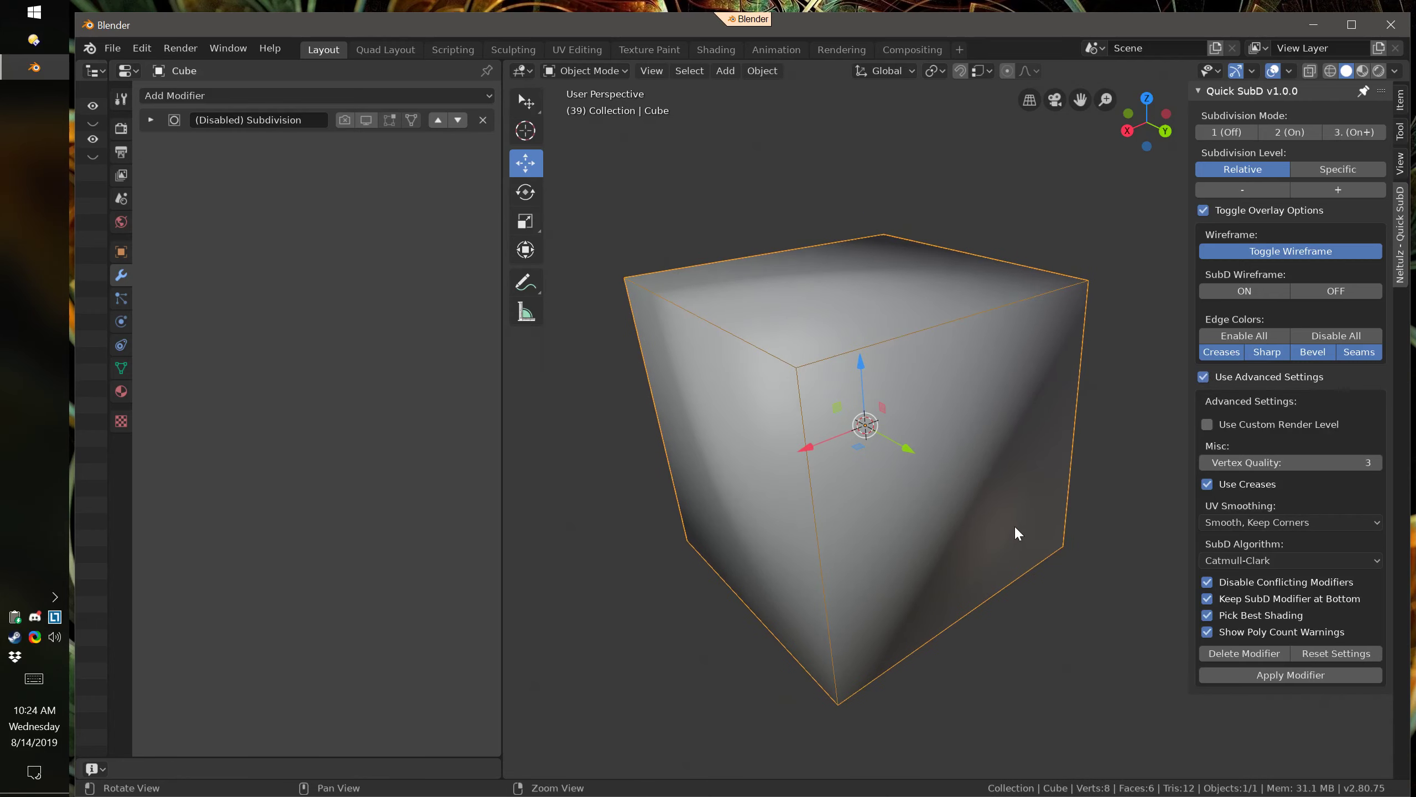
{"action": "middle_click_drag", "start_coordinate": [1014, 525], "coordinate": [1006, 503], "text": "alt"}
Lower the cube's relative subdivision level once, and raise it two levels to 2
{"action": "left_click", "coordinate": [1281, 191]}
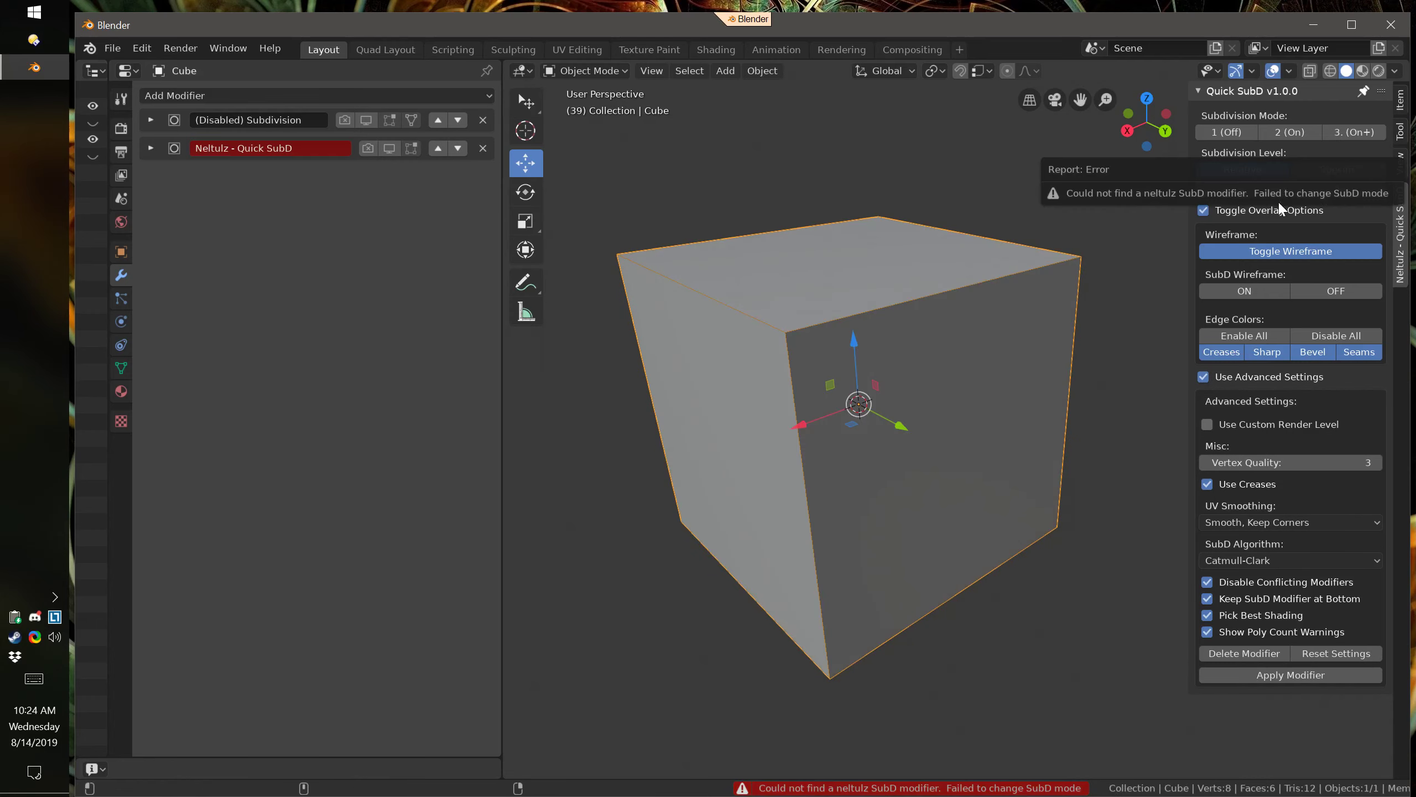
{"action": "left_click", "coordinate": [1338, 190]}
{"action": "left_click", "coordinate": [1339, 190]}
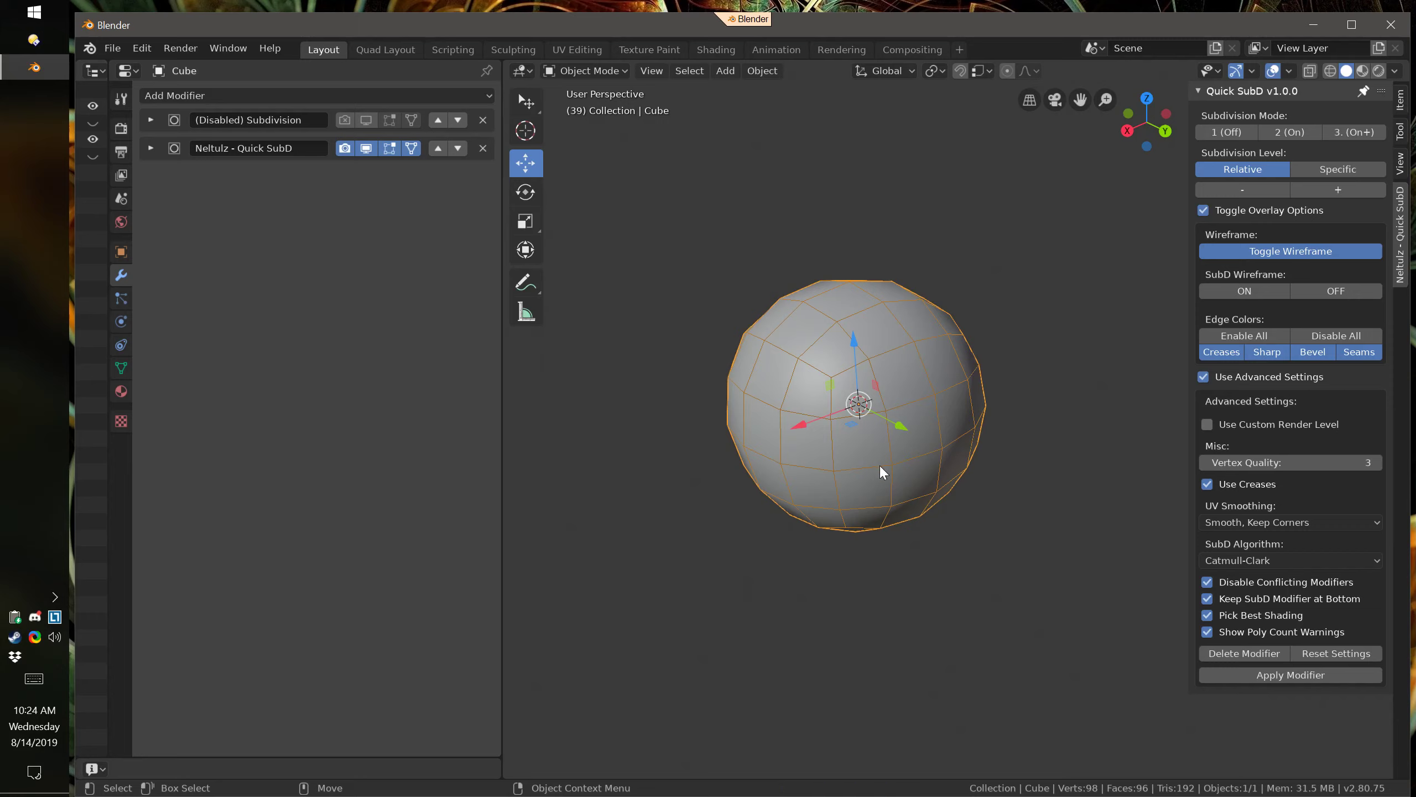
Apply the Quick SubD modifier to the cube permanently and check the resulting mesh in Edit Mode
{"action": "left_click", "coordinate": [1313, 673]}
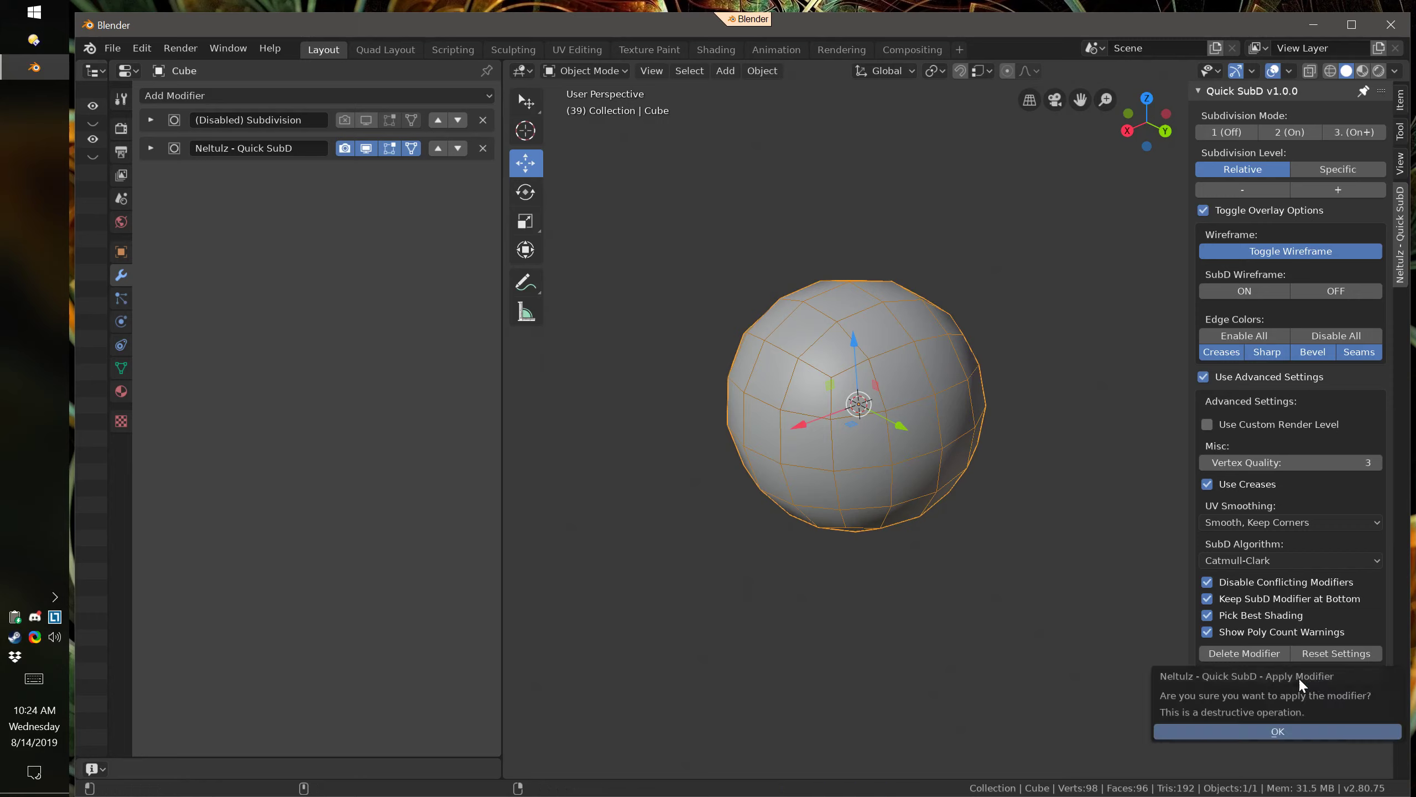
{"action": "left_click", "coordinate": [1258, 731]}
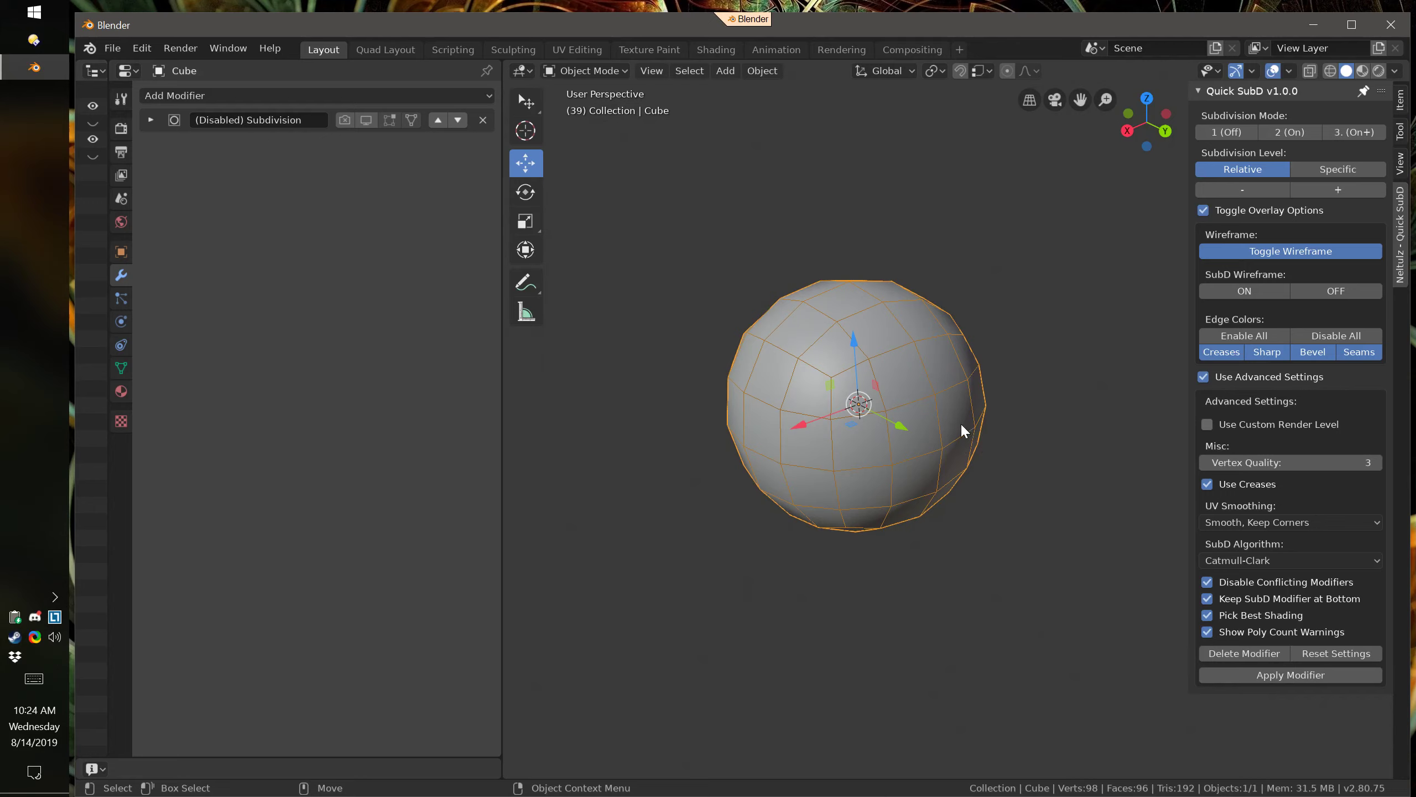
{"action": "key", "text": "Tab"}
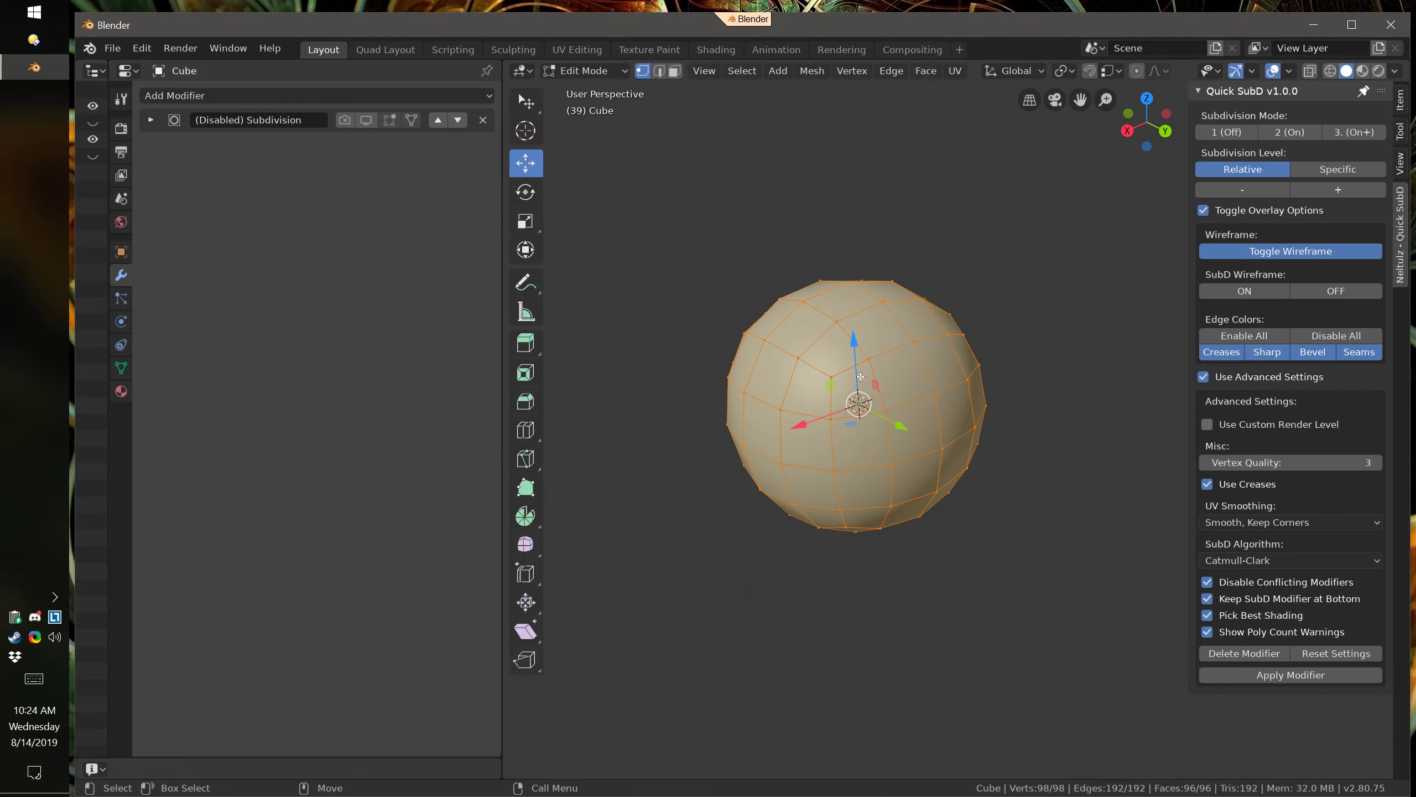
{"action": "key", "text": "Tab"}
Undo the applied modifier and the two relative level increases on the cube
{"action": "middle_click_drag", "start_coordinate": [937, 510], "coordinate": [932, 516], "text": "alt"}
{"action": "key", "text": "ctrl+z"}
{"action": "key", "text": "ctrl+z"}
{"action": "key", "text": "ctrl+z"}
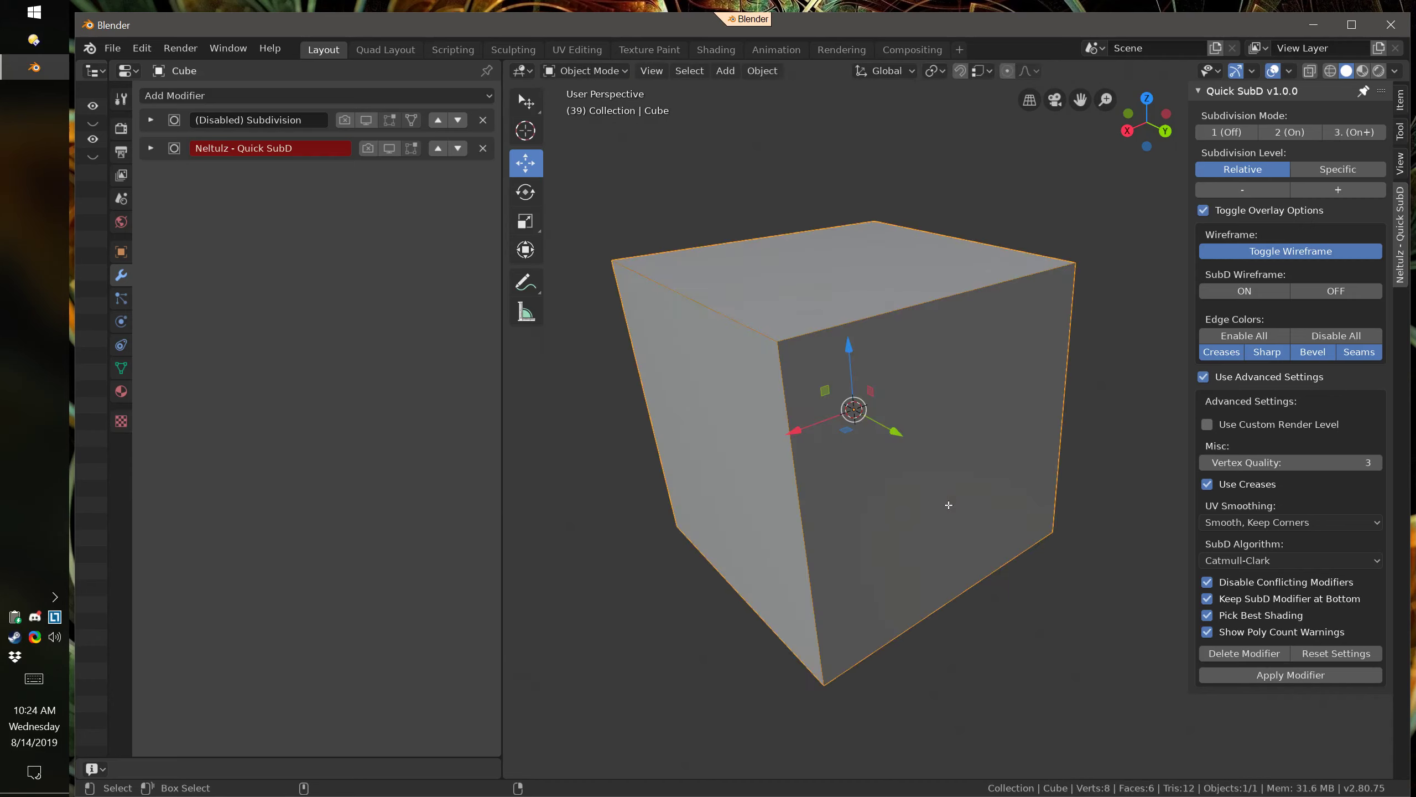
Duplicate the cube and place the copy beside the original
{"action": "scroll", "coordinate": [948, 505], "scroll_direction": "down", "scroll_amount": 2}
{"action": "left_click_drag", "start_coordinate": [864, 413], "coordinate": [836, 438], "text": "alt"}
{"action": "middle_click_drag", "start_coordinate": [836, 437], "coordinate": [911, 423], "text": "alt"}
{"action": "scroll", "coordinate": [949, 474], "scroll_direction": "down", "scroll_amount": 1}
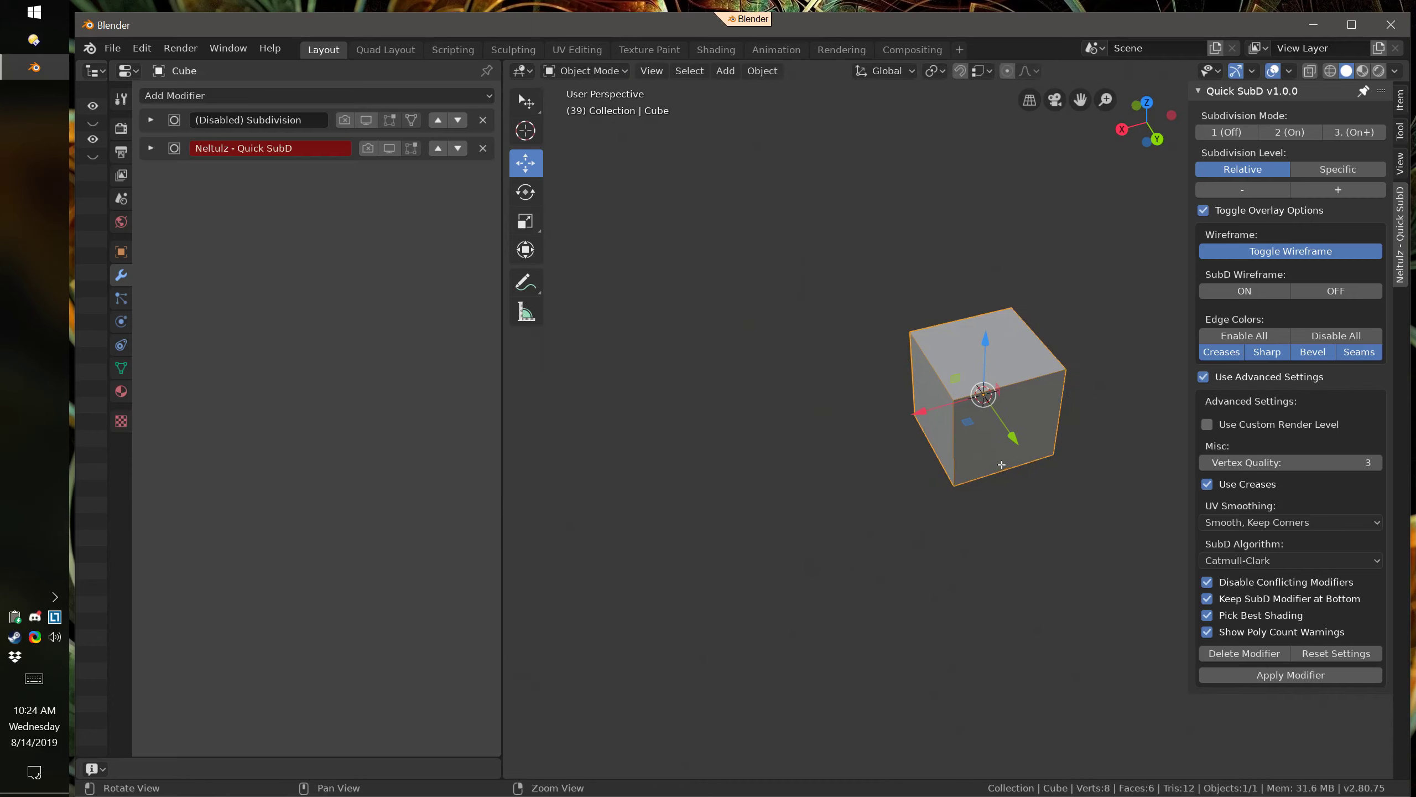
{"action": "left_click_drag", "start_coordinate": [1001, 465], "coordinate": [1020, 455], "text": "alt"}
{"action": "key", "text": "ctrl+d"}
{"action": "left_click_drag", "start_coordinate": [894, 441], "coordinate": [709, 511]}
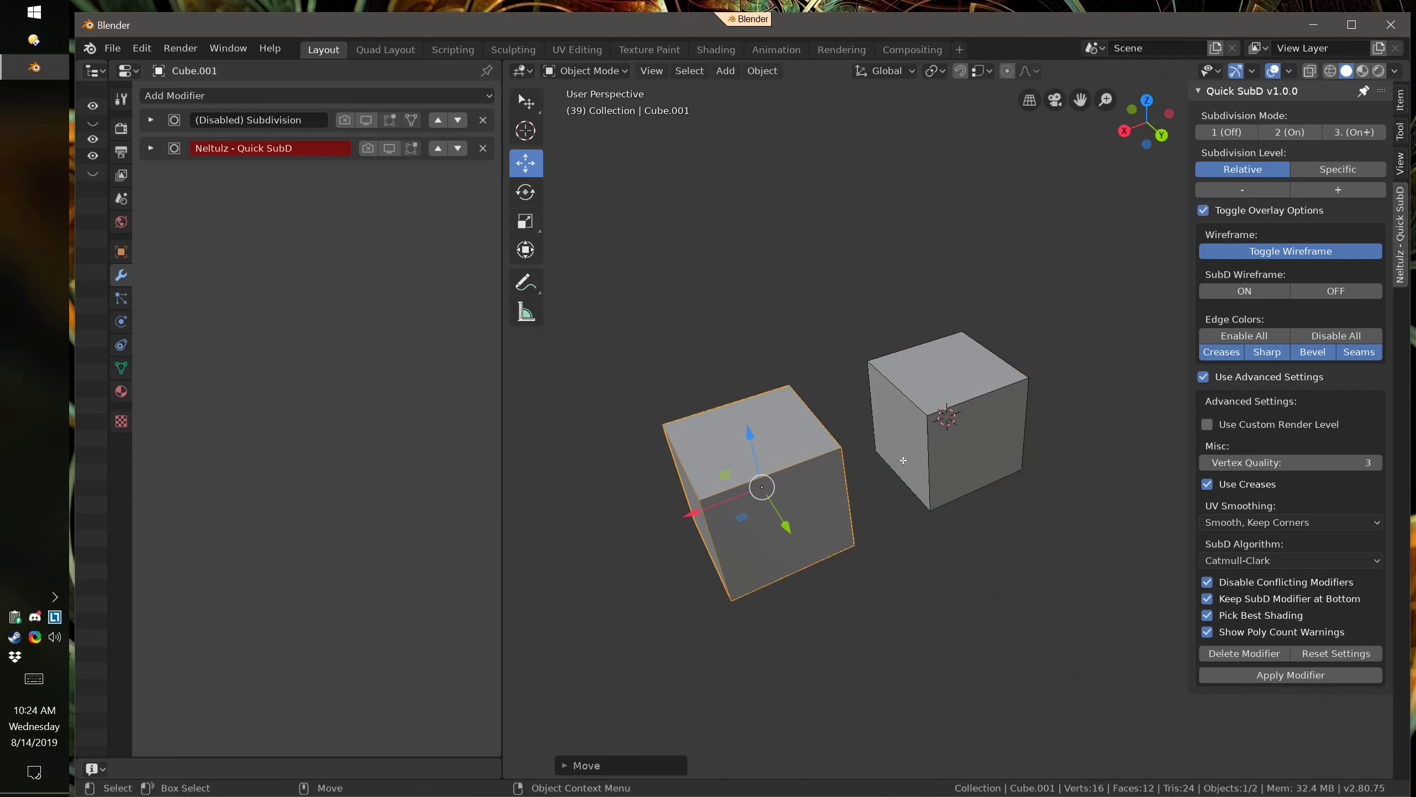
Select both cubes and duplicate them, placing the copies behind the originals to make a group of four
{"action": "left_click", "coordinate": [903, 460], "text": "shift"}
{"action": "key", "text": "shift+d"}
{"action": "left_click", "coordinate": [918, 472]}
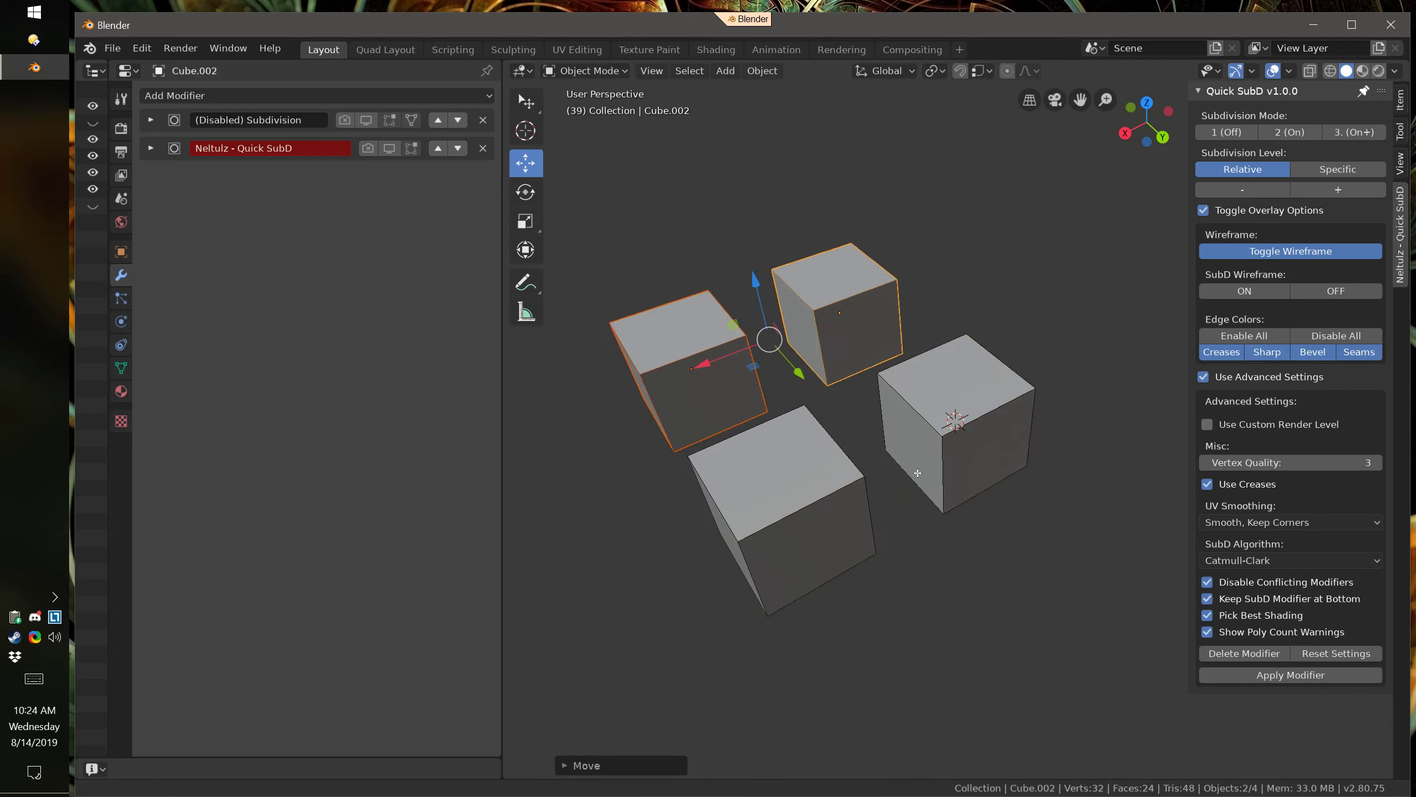
{"action": "middle_click_drag", "start_coordinate": [917, 472], "coordinate": [1011, 521], "text": "alt"}
{"action": "scroll", "coordinate": [1011, 521], "scroll_direction": "up", "scroll_amount": 1}
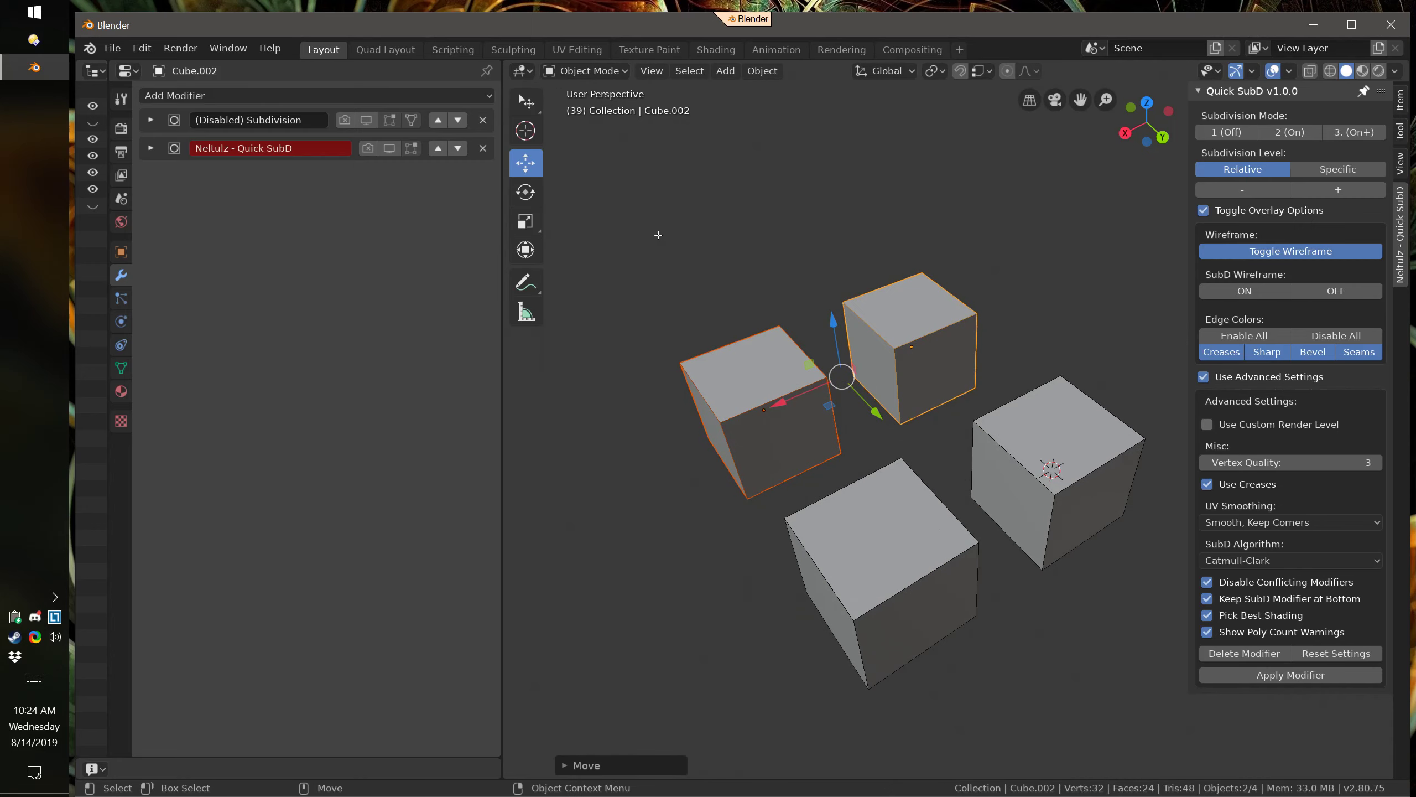
Select all four cubes and reset all Quick SubD settings for them, confirming the reset
{"action": "left_click_drag", "start_coordinate": [631, 226], "coordinate": [1137, 659]}
{"action": "middle_click_drag", "start_coordinate": [1064, 611], "coordinate": [1017, 588], "text": "alt"}
{"action": "left_click_drag", "start_coordinate": [960, 575], "coordinate": [919, 540], "text": "alt"}
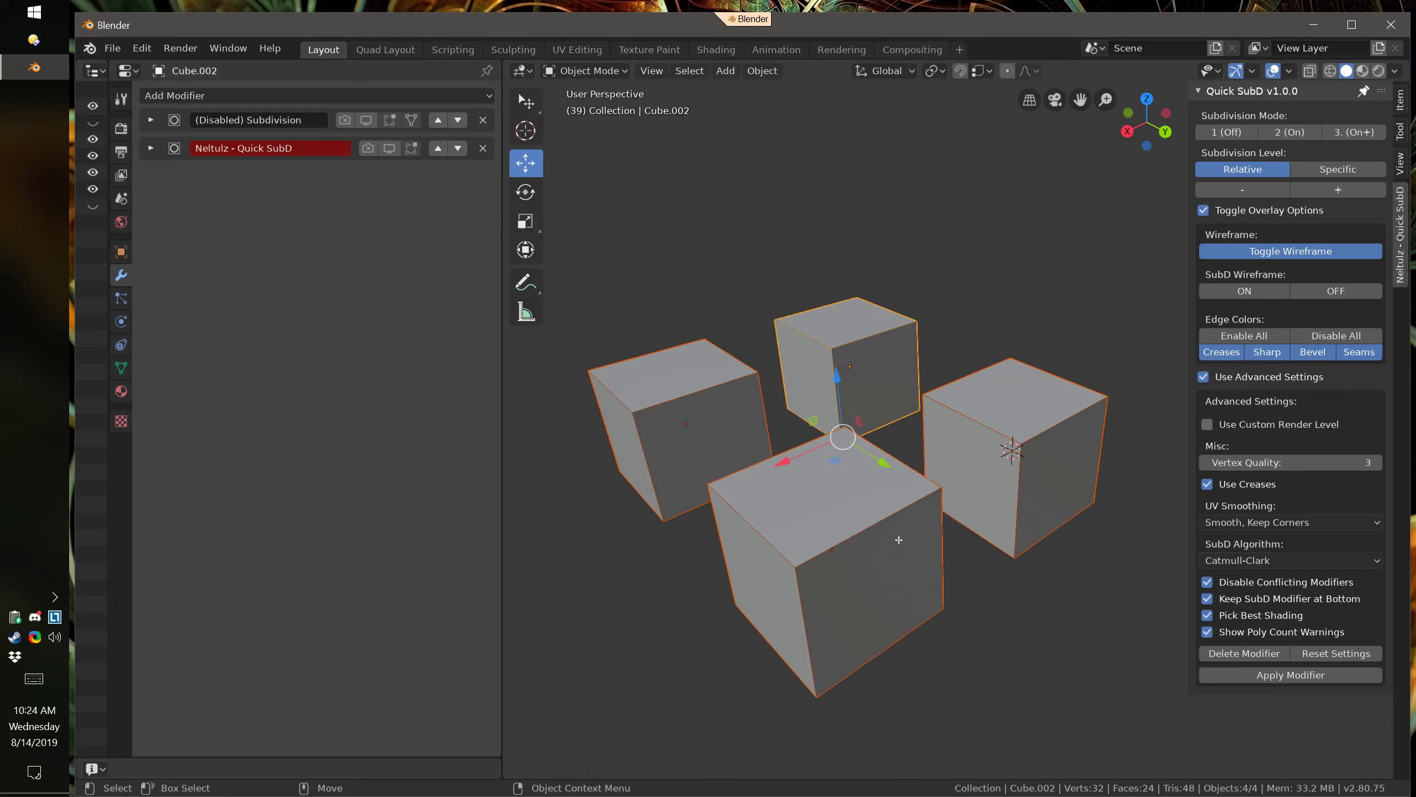
{"action": "middle_click_drag", "start_coordinate": [899, 540], "coordinate": [917, 528], "text": "alt"}
{"action": "right_click_drag", "start_coordinate": [917, 528], "coordinate": [904, 534], "text": "alt"}
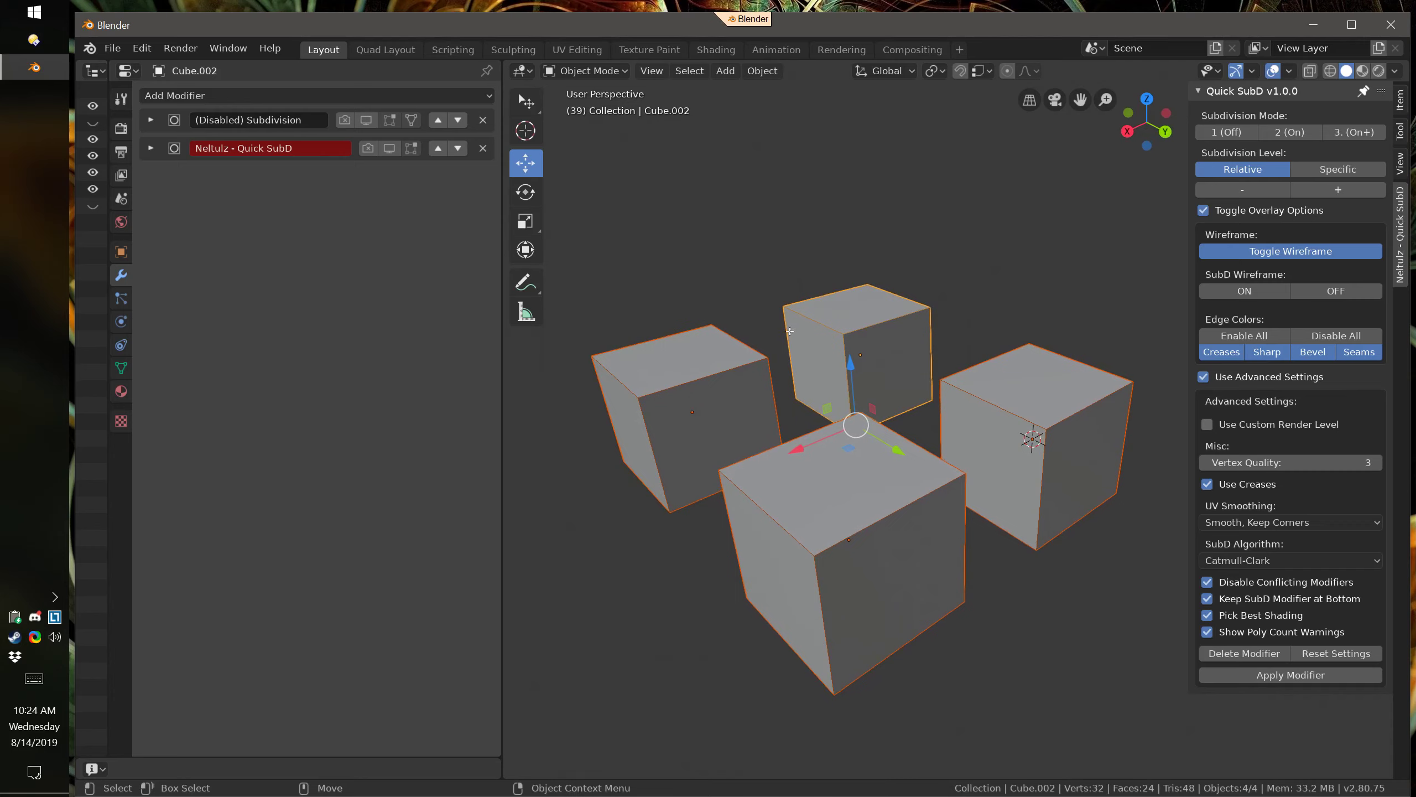
{"action": "left_click_drag", "start_coordinate": [988, 507], "coordinate": [980, 528], "text": "alt"}
{"action": "right_click_drag", "start_coordinate": [980, 529], "coordinate": [1022, 495], "text": "alt"}
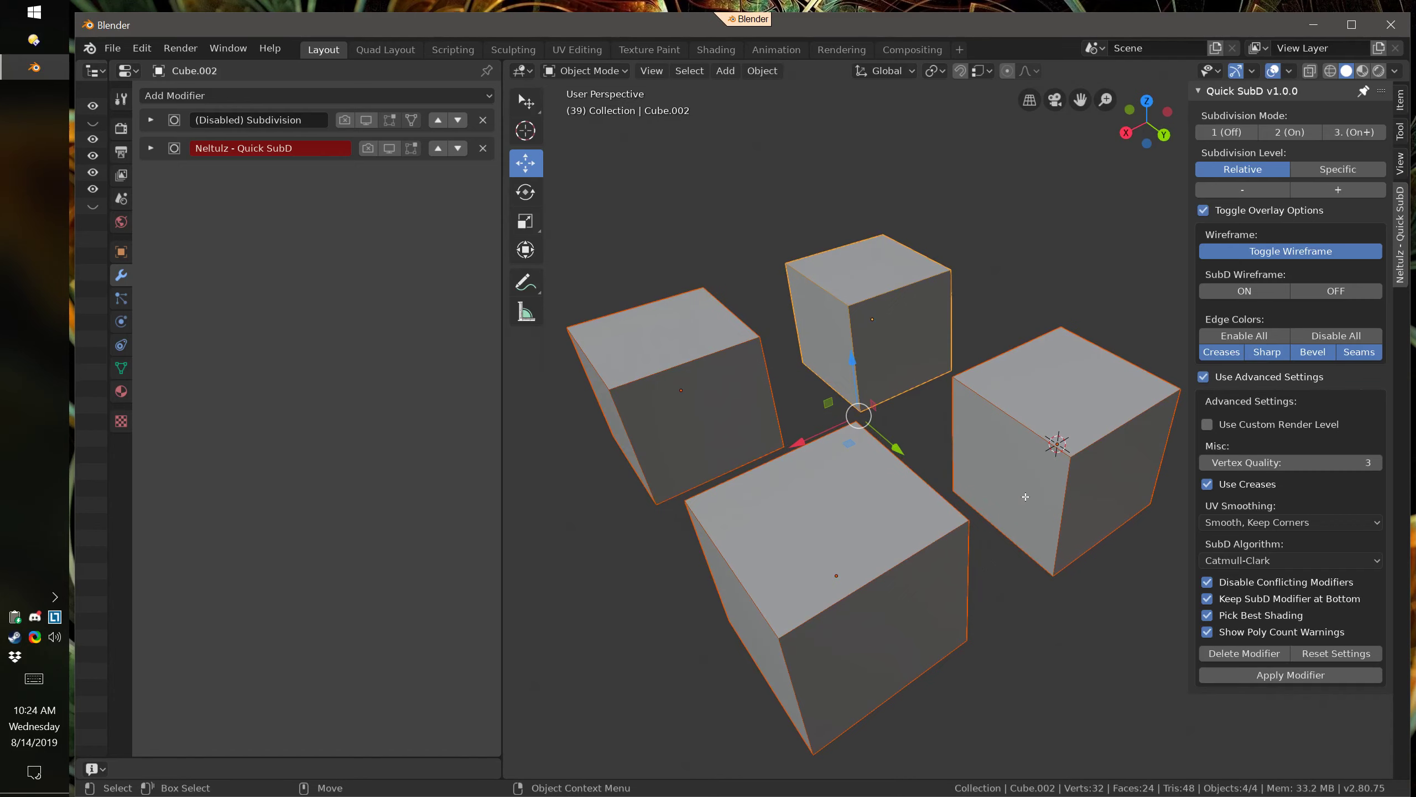
{"action": "left_click", "coordinate": [1334, 658]}
{"action": "left_click", "coordinate": [1338, 694]}
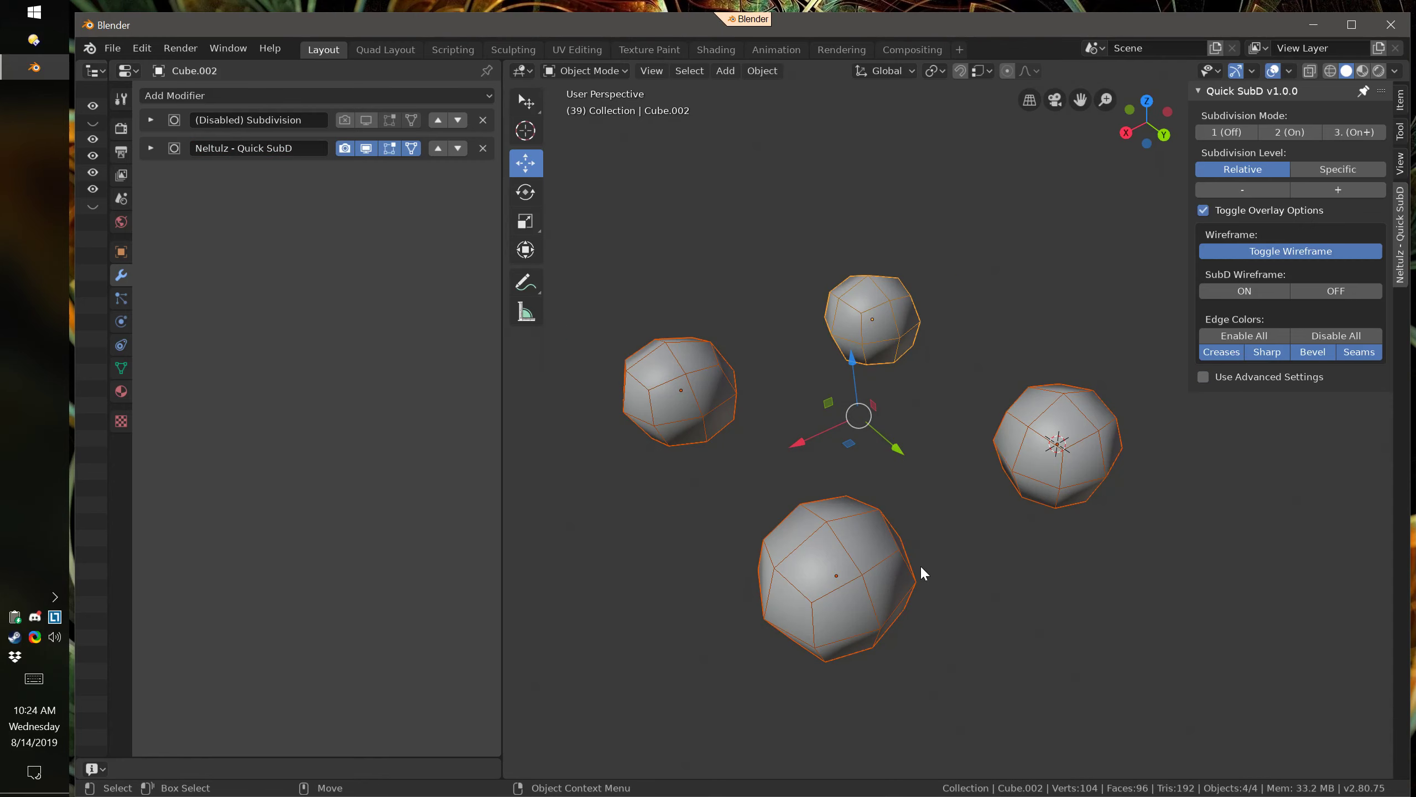
Toggle all four selected objects repeatedly between subdivision modes 1 (Off) and 3 (On+), ending in mode 3
{"action": "middle_click_drag", "start_coordinate": [998, 574], "coordinate": [1006, 527], "text": "alt"}
{"action": "right_click_drag", "start_coordinate": [1006, 527], "coordinate": [968, 527], "text": "alt"}
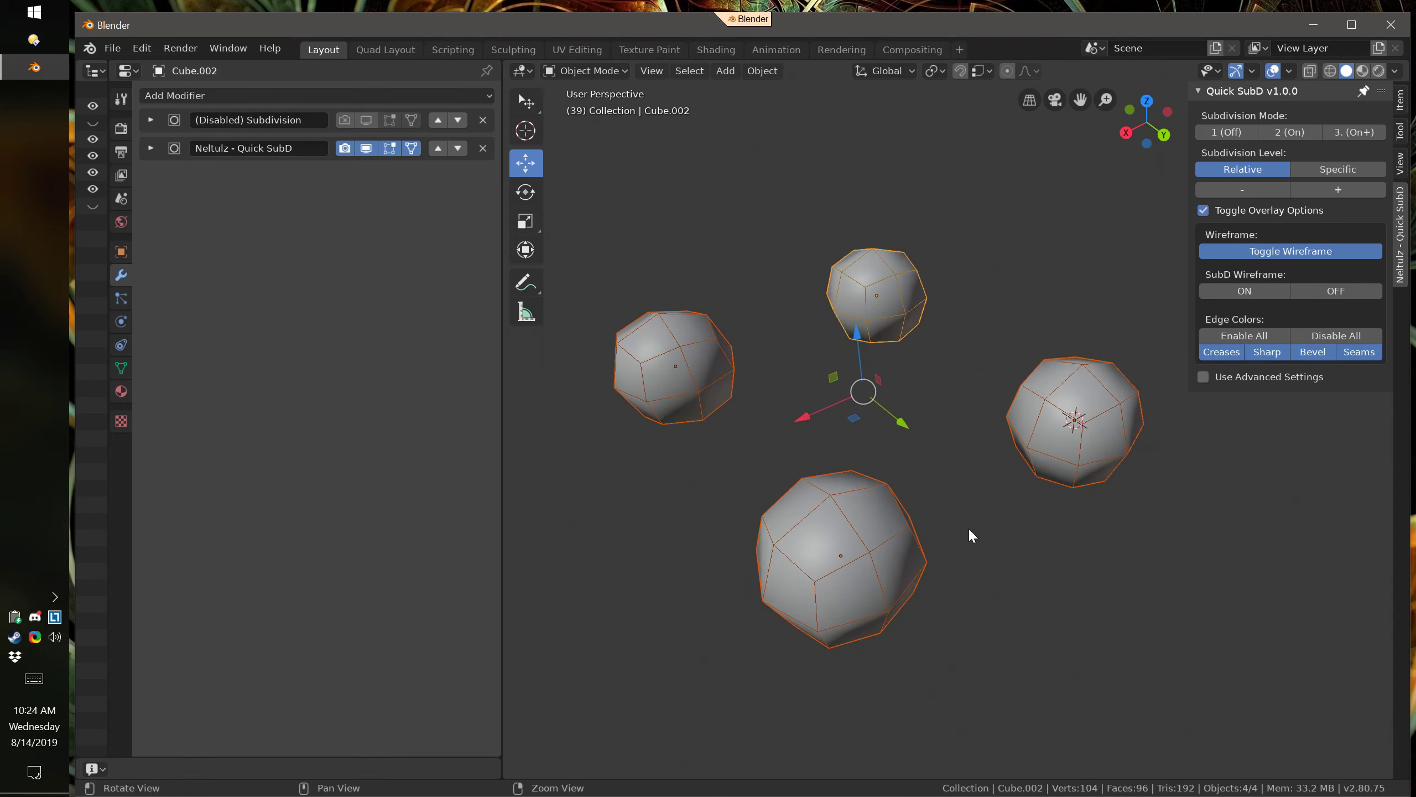
{"action": "middle_click_drag", "start_coordinate": [968, 527], "coordinate": [985, 516], "text": "alt"}
{"action": "key", "text": "1"}
{"action": "key", "text": "3"}
{"action": "key", "text": "1"}
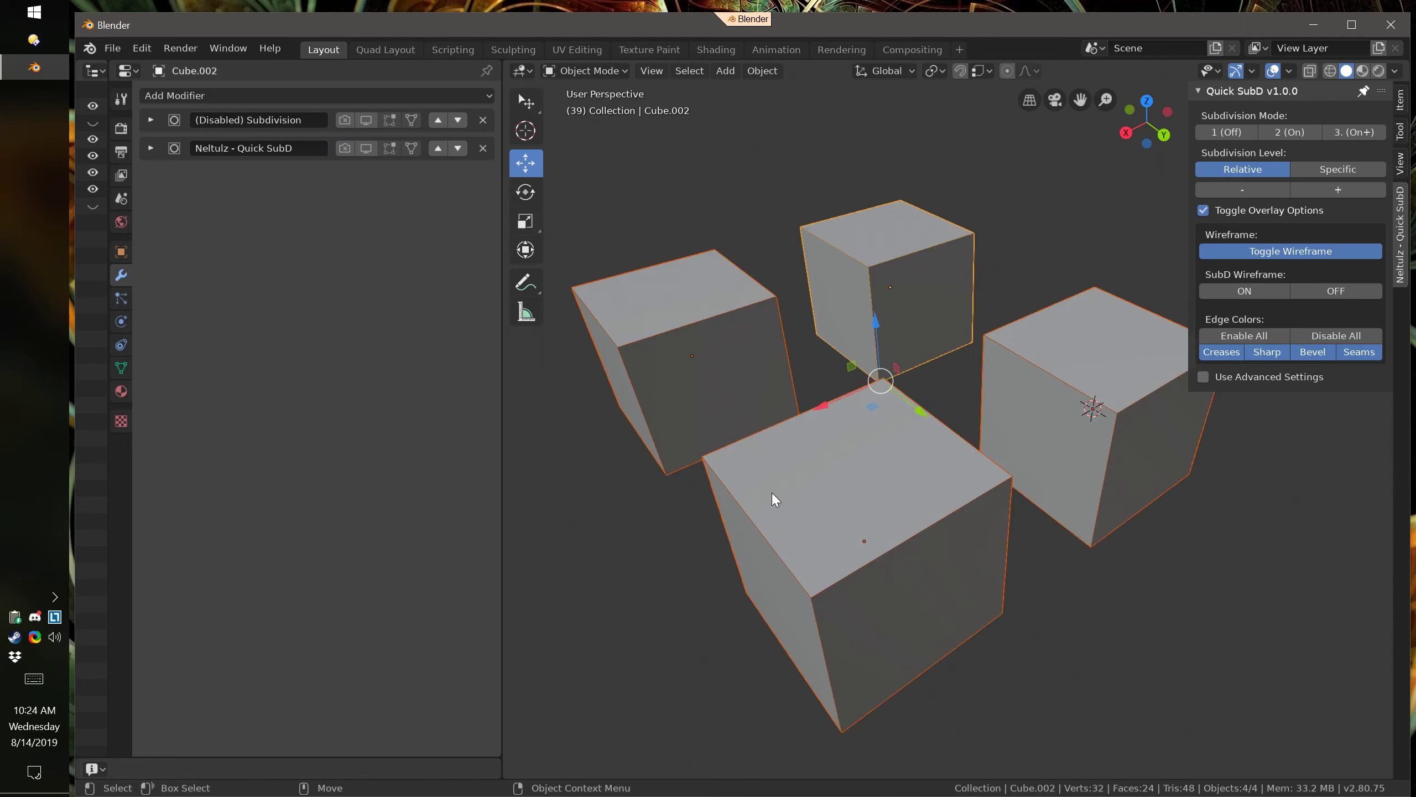
{"action": "key", "text": "3"}
{"action": "key", "text": "1"}
{"action": "key", "text": "3"}
Lower the relative subdivision level of all four objects to 0, and step it up and down, ending at 2
{"action": "key", "text": "Page_Down"}
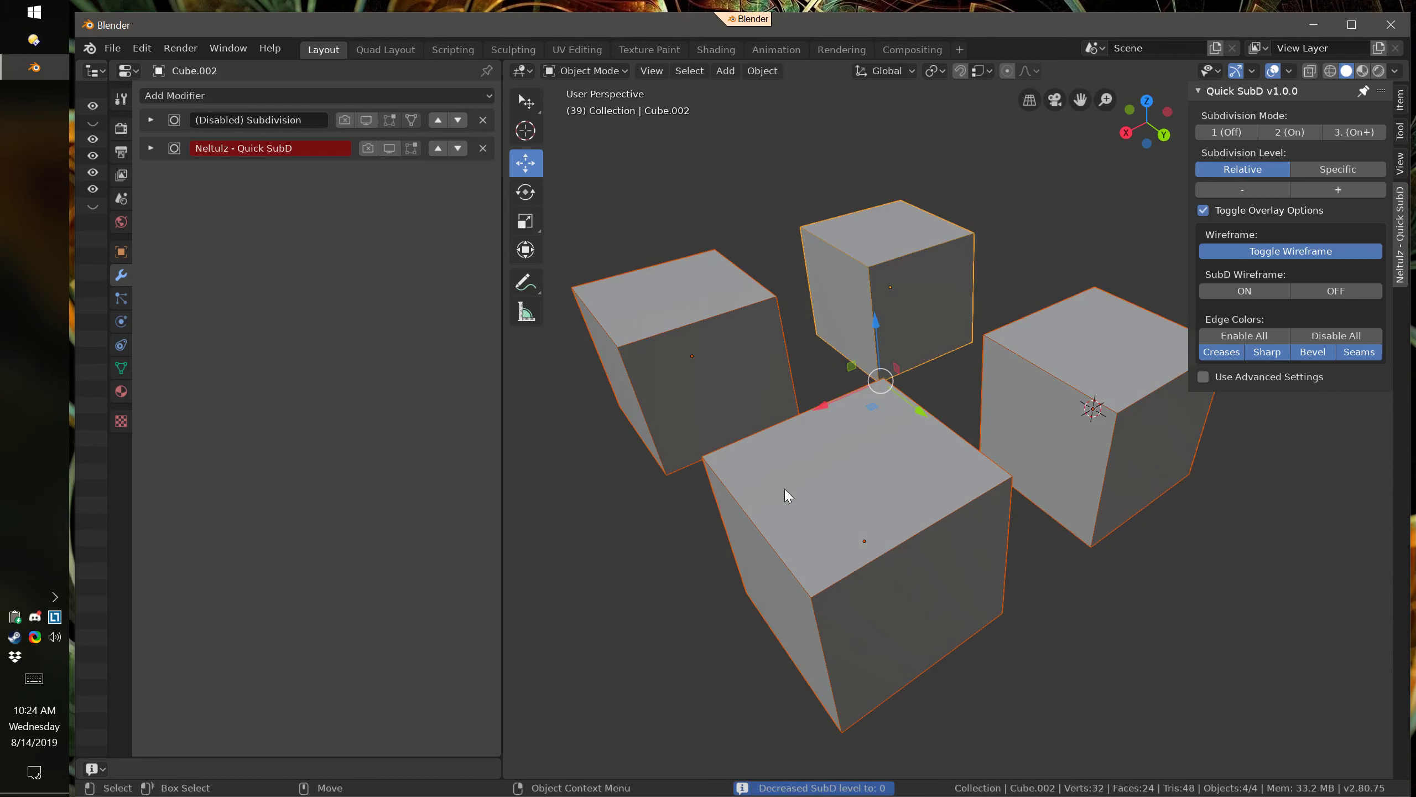
{"action": "key", "text": "Page_Up"}
{"action": "key", "text": "Page_Up"}
{"action": "key", "text": "Page_Up"}
{"action": "key", "text": "Page_Down"}
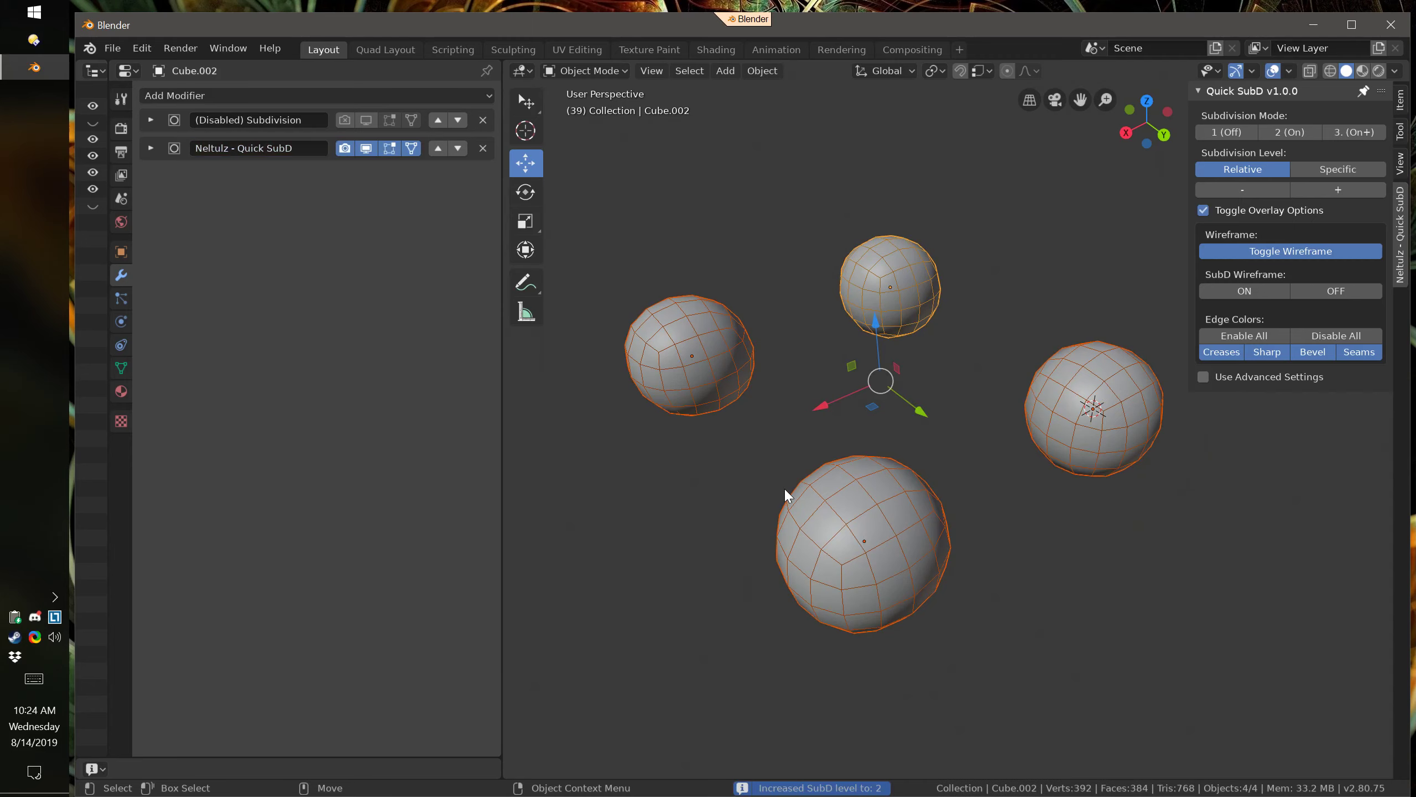
{"action": "key", "text": "Page_Up"}
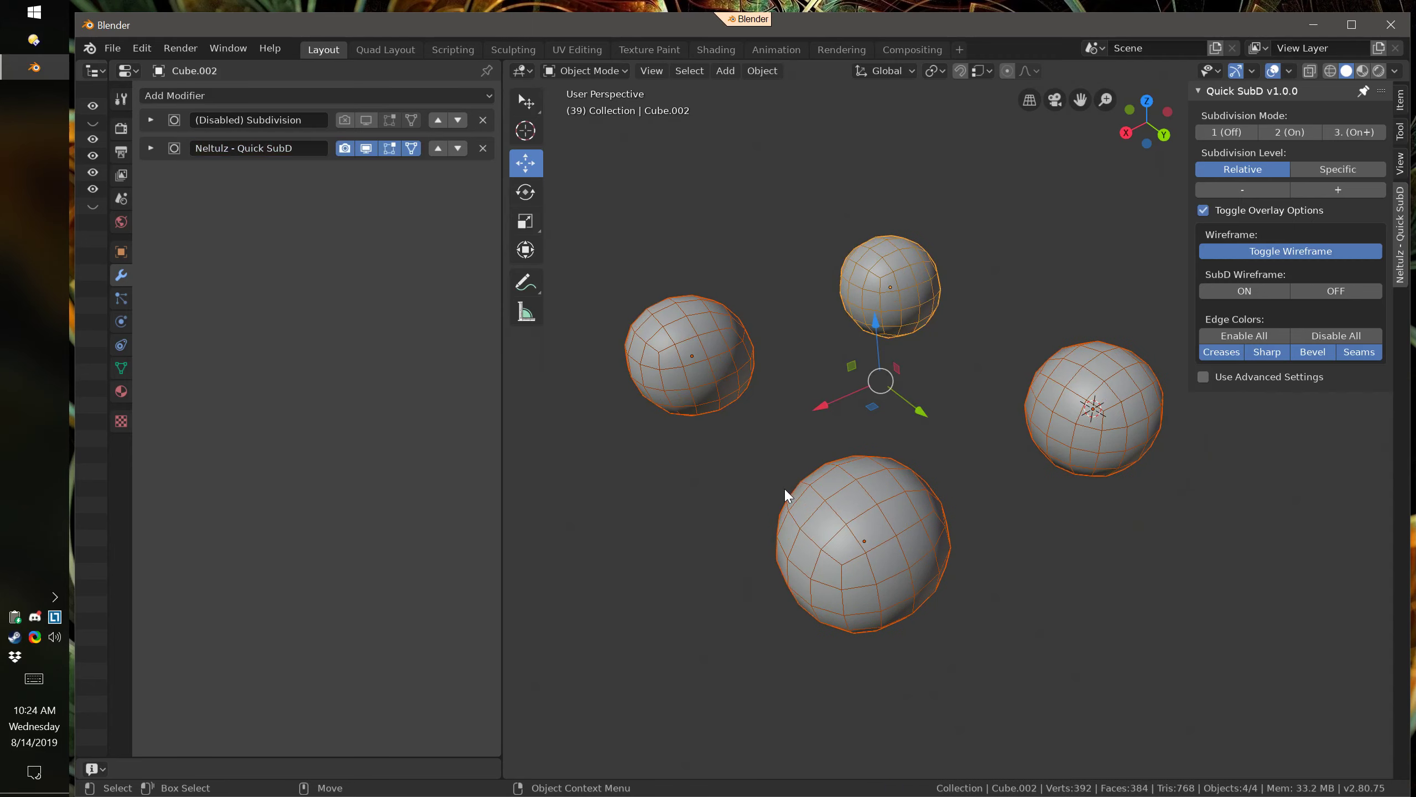
{"action": "key", "text": "Page_Down"}
Switch the subdivision level to Specific and set level 5 on all four objects
{"action": "left_click", "coordinate": [1305, 171]}
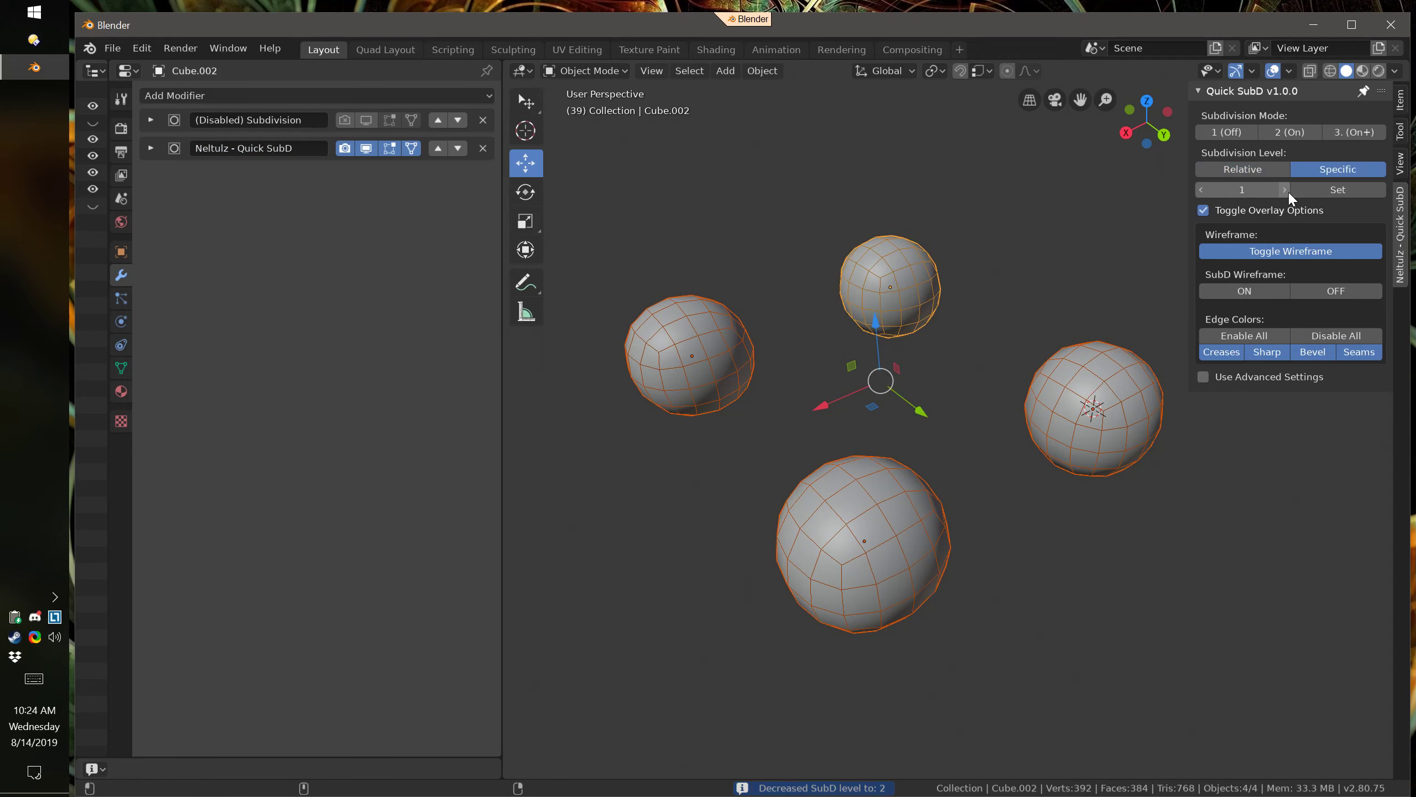
{"action": "left_click", "coordinate": [1281, 185]}
{"action": "left_click", "coordinate": [1281, 185]}
{"action": "left_click", "coordinate": [1280, 185]}
{"action": "left_click", "coordinate": [1279, 185]}
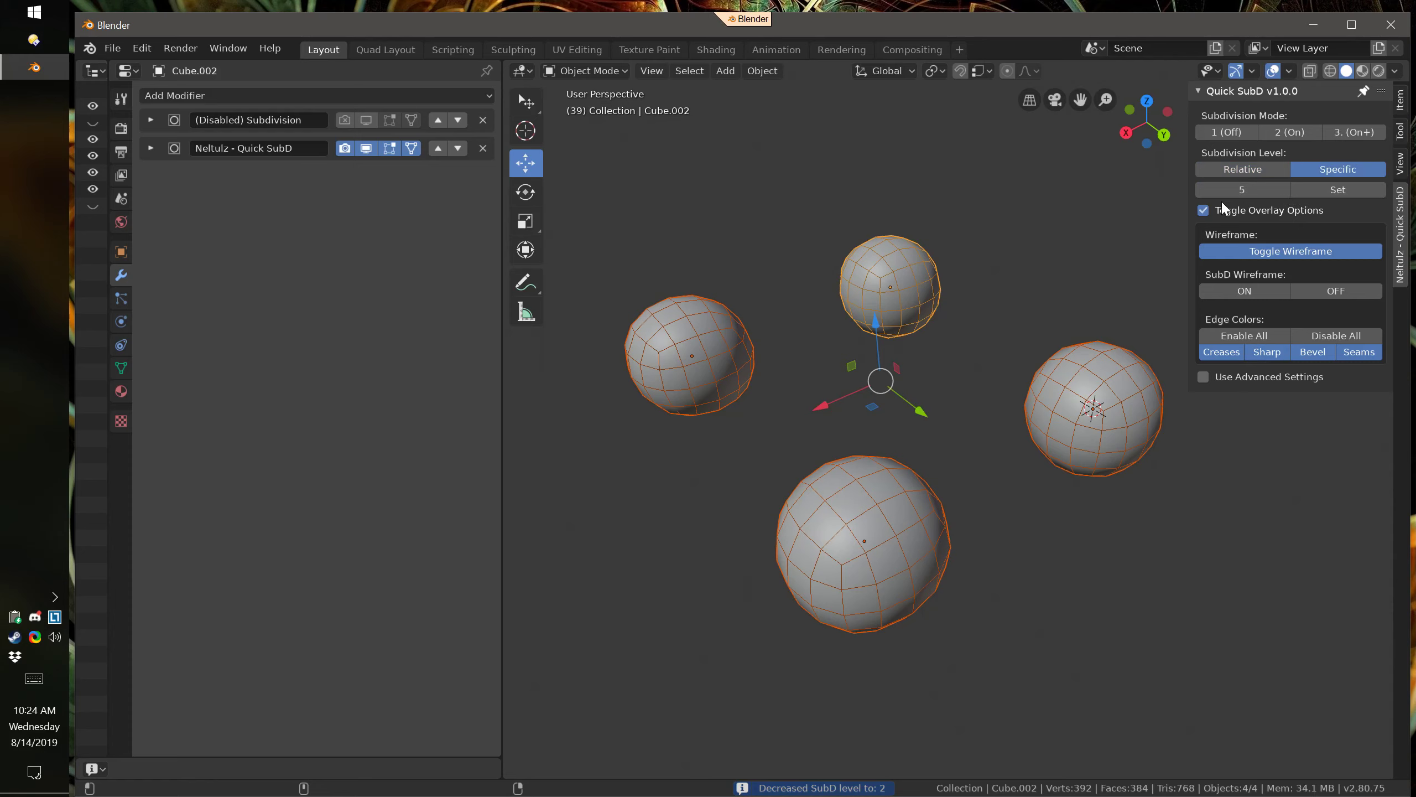
{"action": "left_click", "coordinate": [1348, 191]}
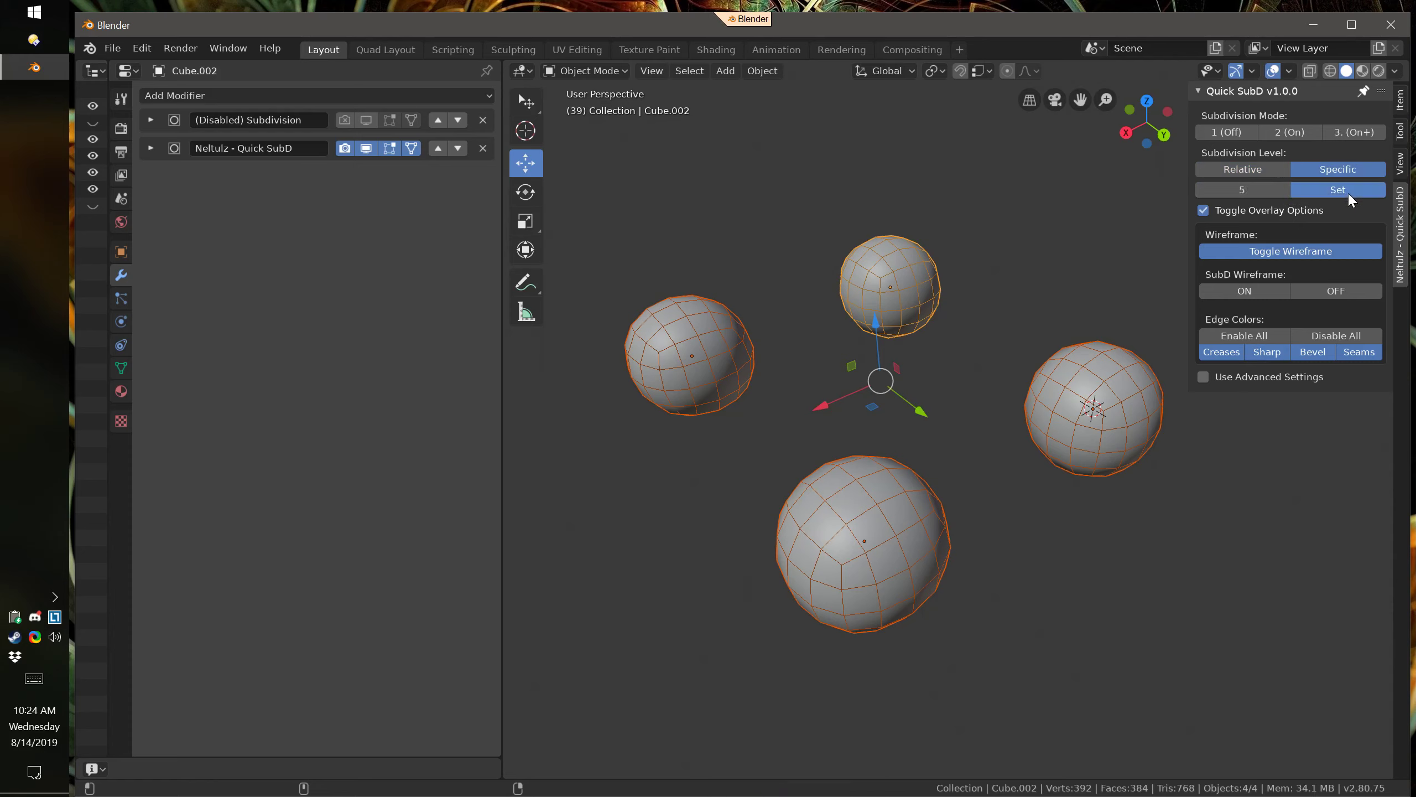
{"action": "mouse_move", "coordinate": [903, 494]}
{"action": "middle_mouse_down", "text": "shift"}
{"action": "mouse_move", "coordinate": [880, 519]}
{"action": "mouse_move", "coordinate": [888, 505]}
{"action": "middle_mouse_up", "text": "shift"}
{"action": "middle_click_drag", "start_coordinate": [888, 504], "coordinate": [897, 505], "text": "shift"}
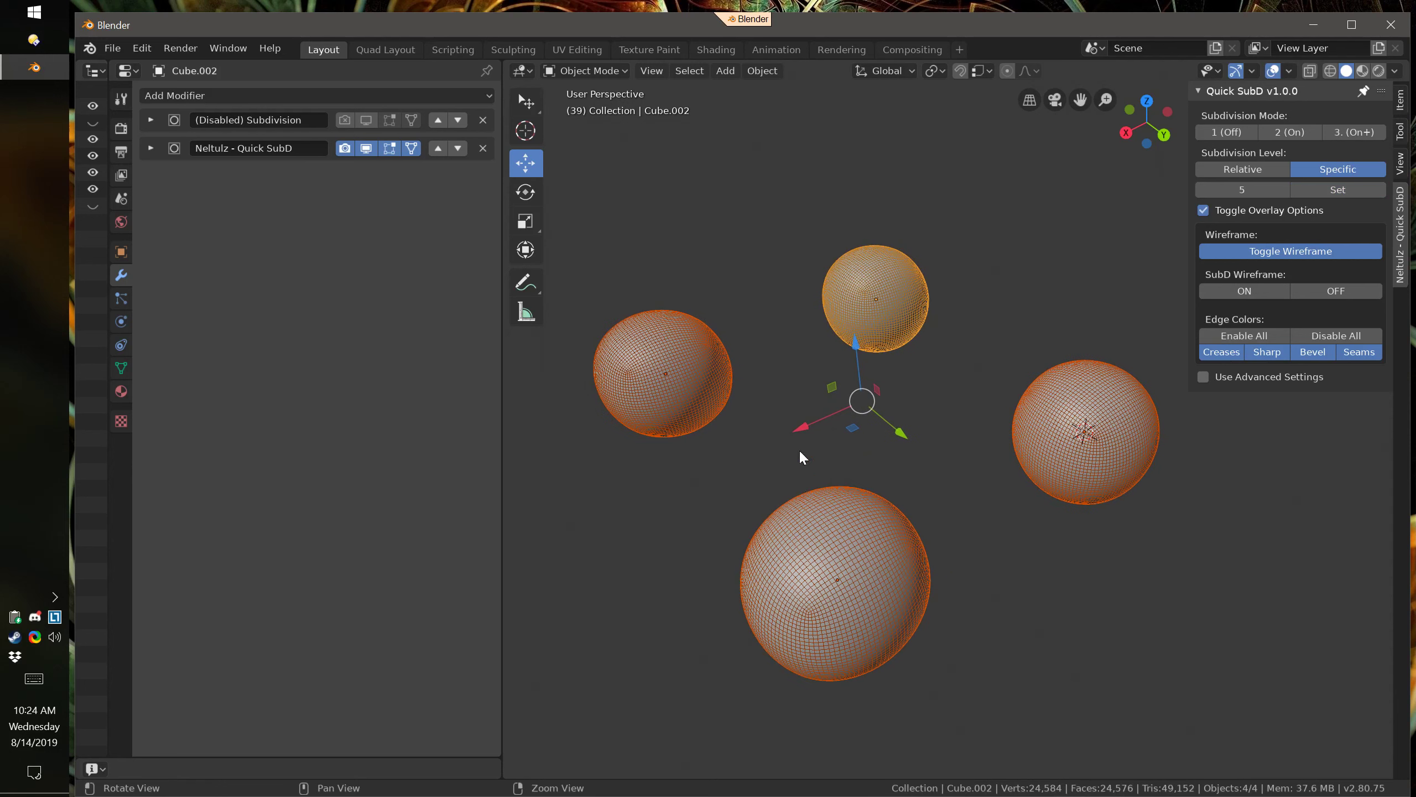
Switch the level option to Relative and lower only the rearmost sphere's subdivision level to 2
{"action": "left_click", "coordinate": [1247, 171]}
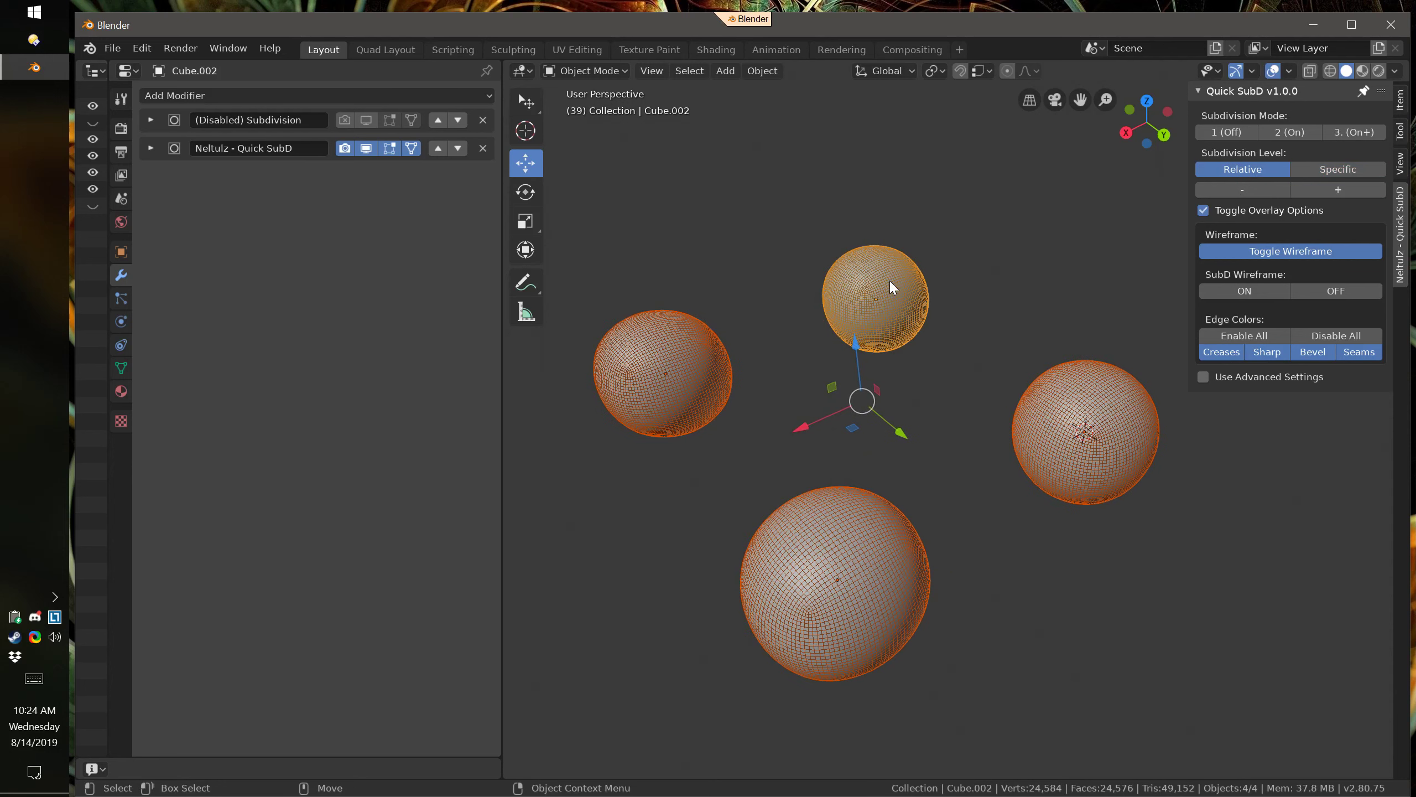
{"action": "left_click", "coordinate": [888, 282]}
{"action": "left_click", "coordinate": [1256, 189]}
{"action": "left_click", "coordinate": [1256, 188]}
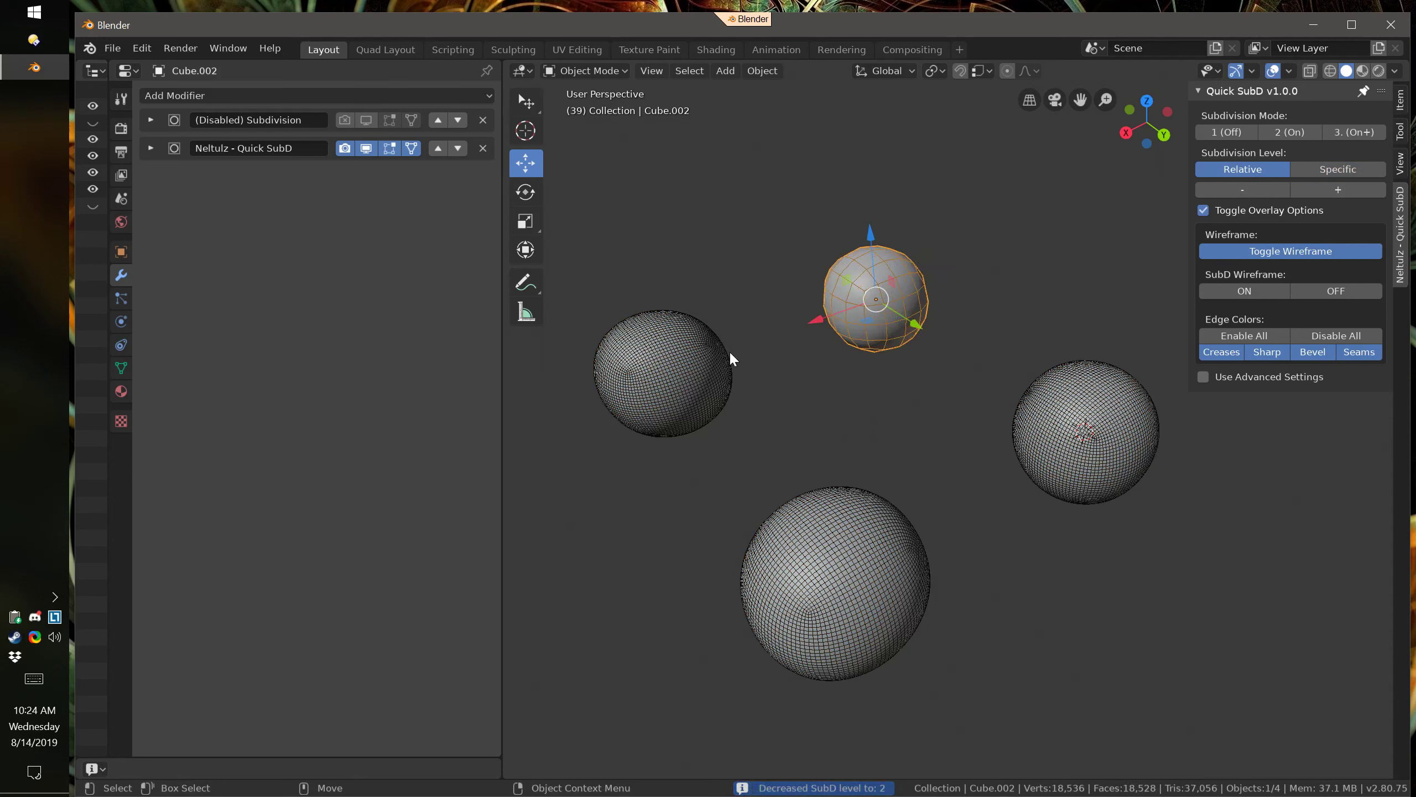
Select all four spheres, raise their relative subdivision levels by one, and turn on Use Advanced Settings
{"action": "left_click_drag", "start_coordinate": [635, 208], "coordinate": [1149, 601]}
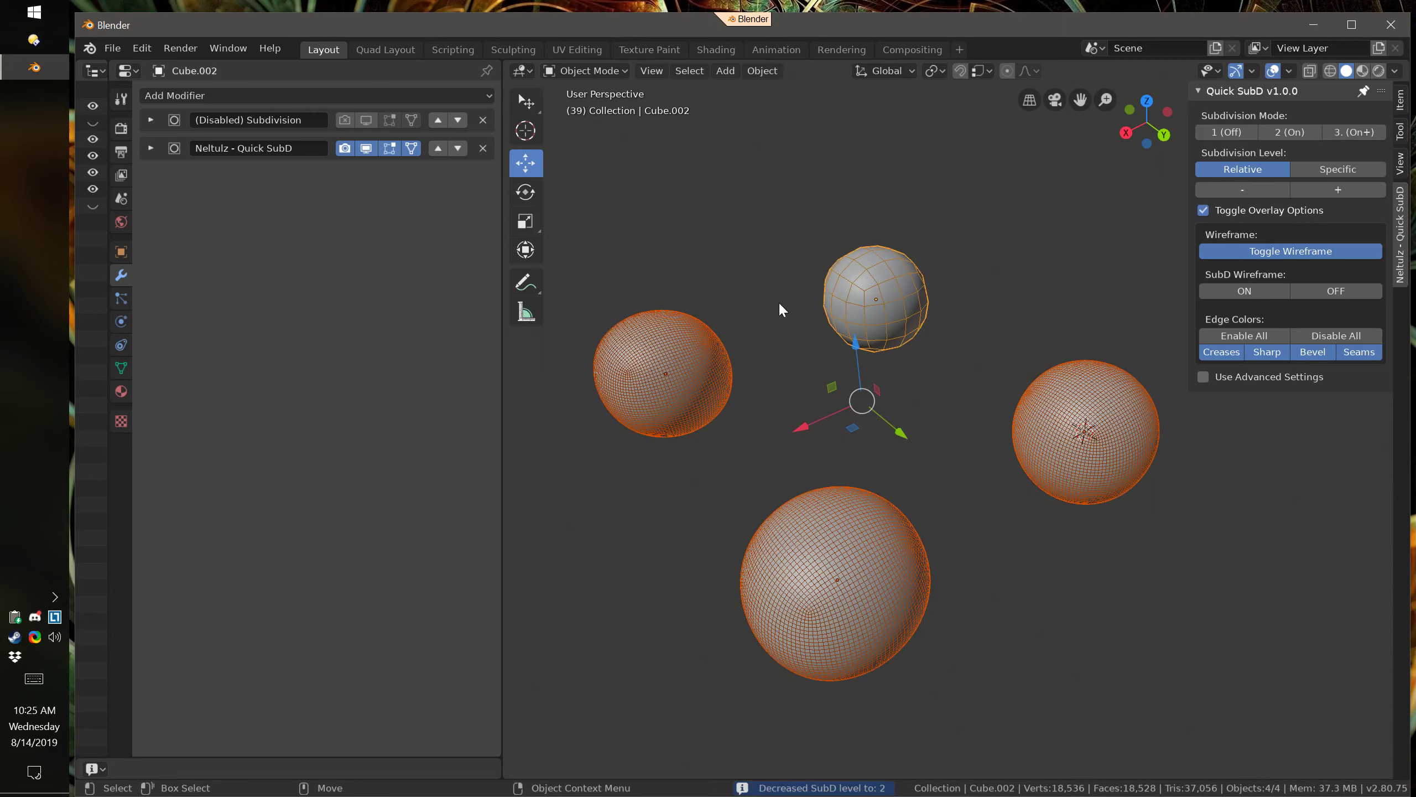
{"action": "left_click", "coordinate": [1339, 189]}
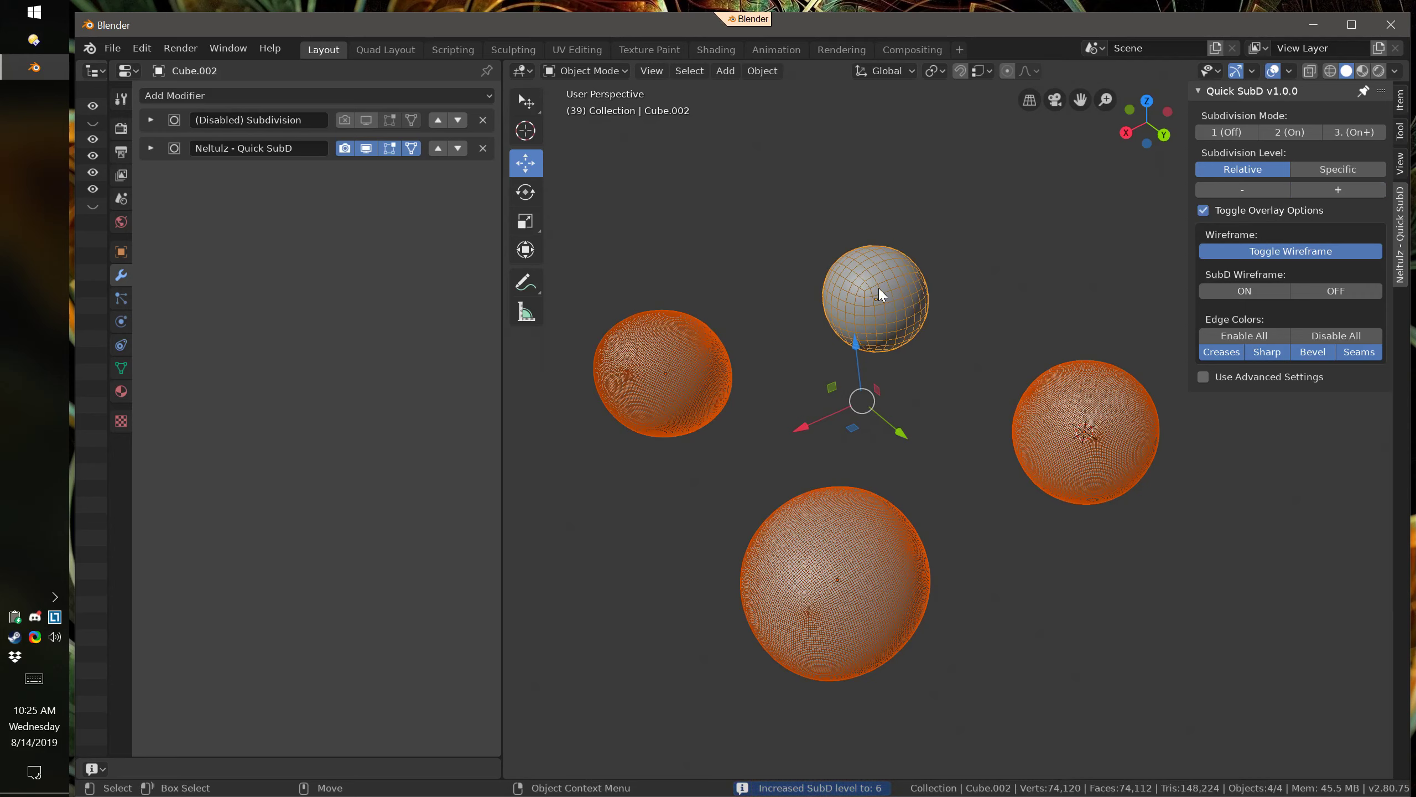
{"action": "scroll", "coordinate": [947, 454], "scroll_direction": "down", "scroll_amount": 2}
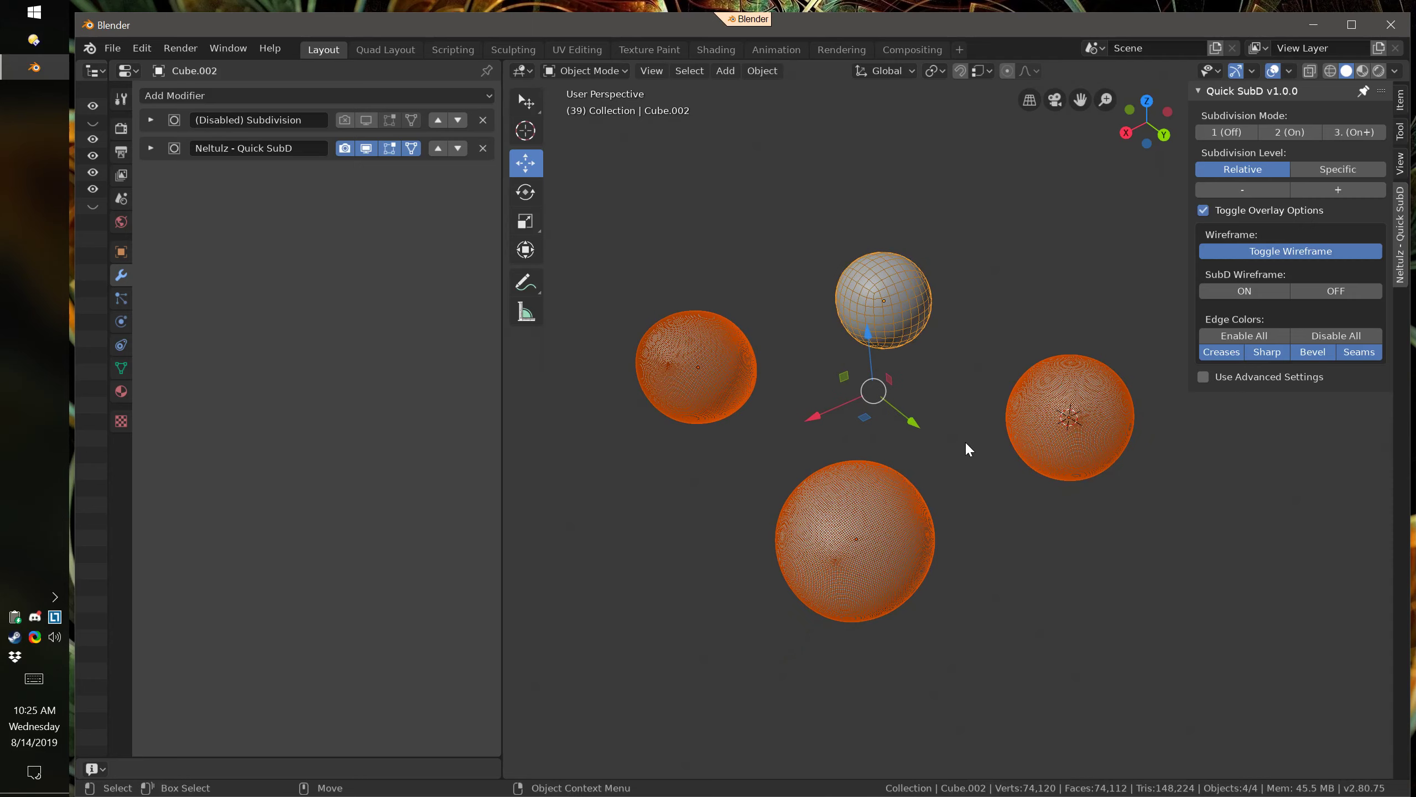
{"action": "left_click", "coordinate": [1204, 376]}
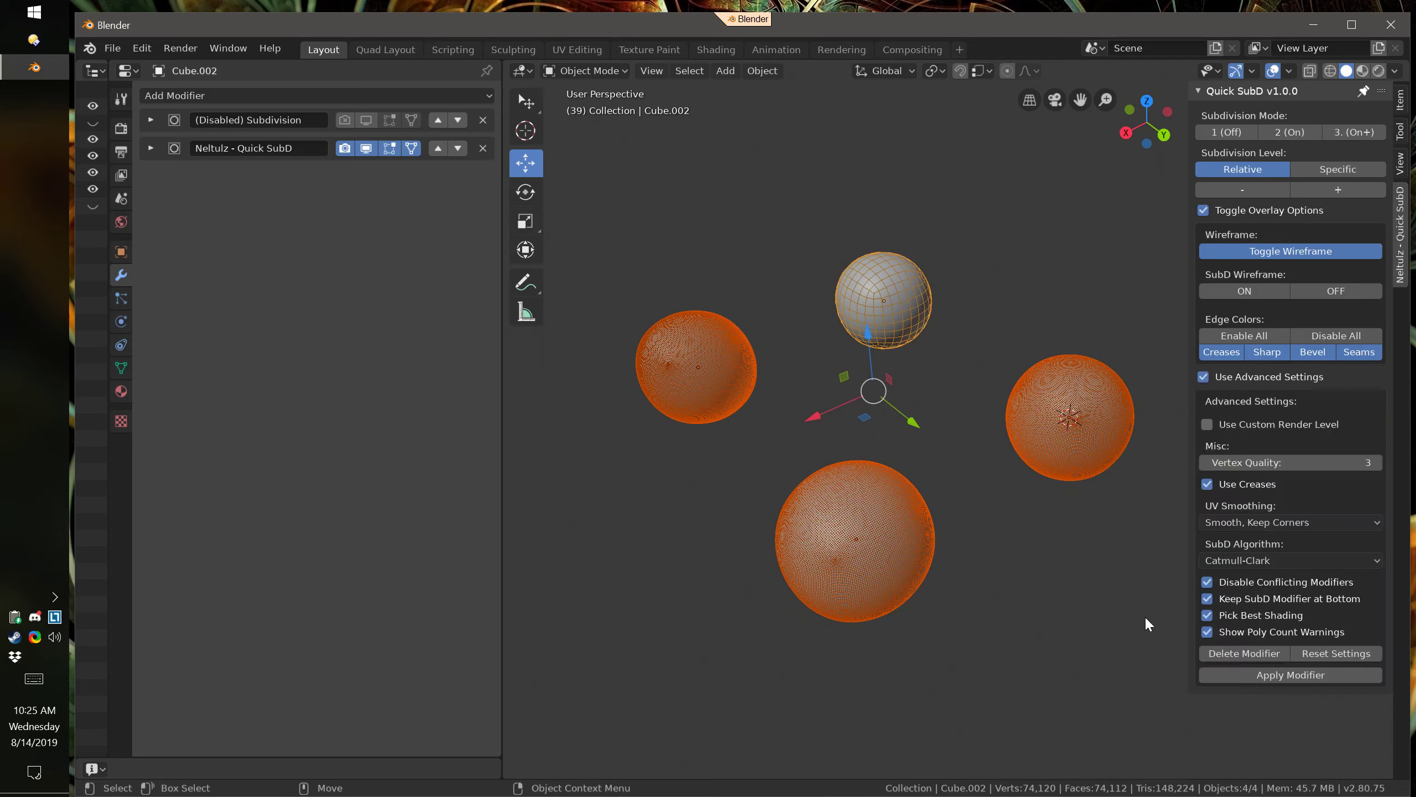
Apply the Quick SubD modifier to all four spheres and select spheres individually to check their modifier stacks
{"action": "left_click", "coordinate": [1276, 675]}
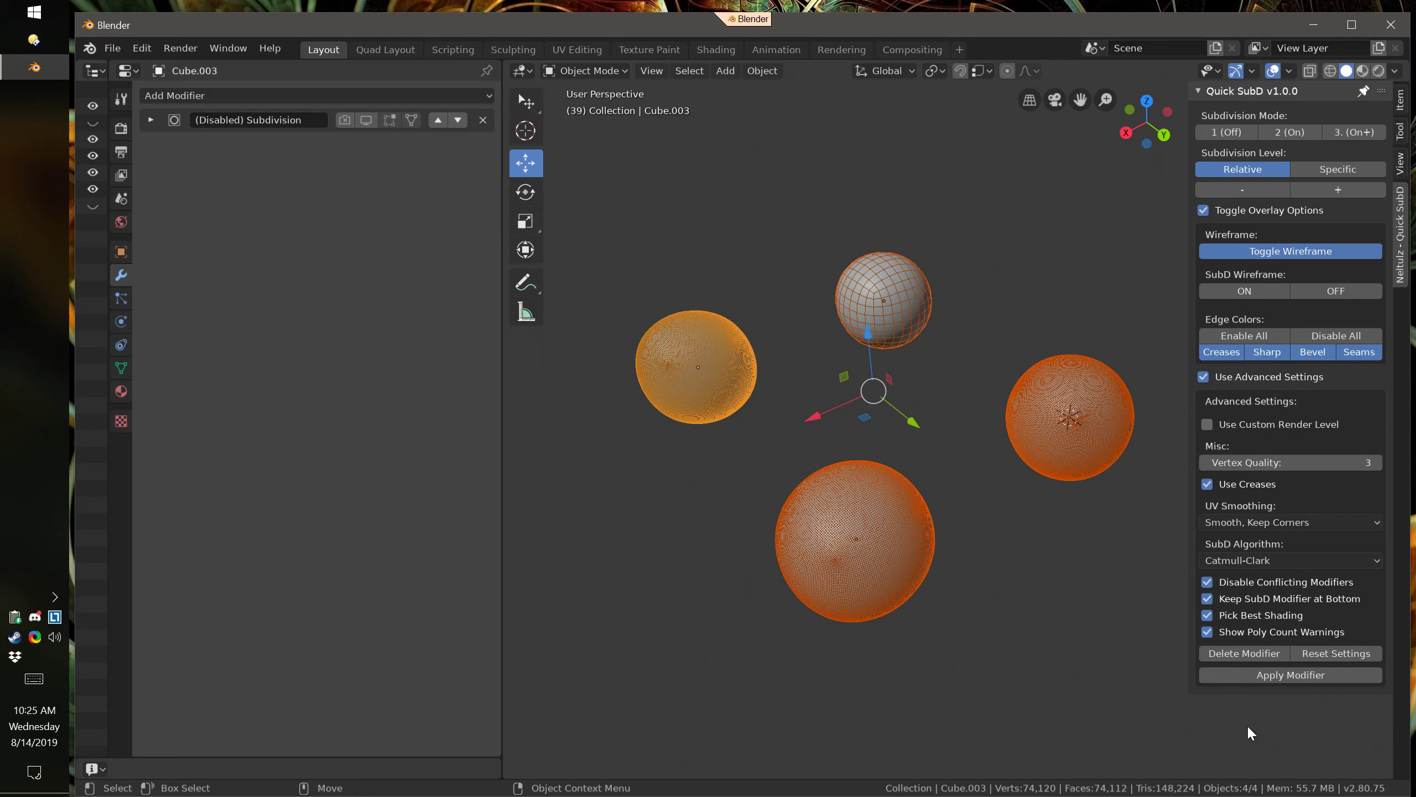
{"action": "left_click", "coordinate": [1012, 263]}
{"action": "left_click", "coordinate": [897, 310]}
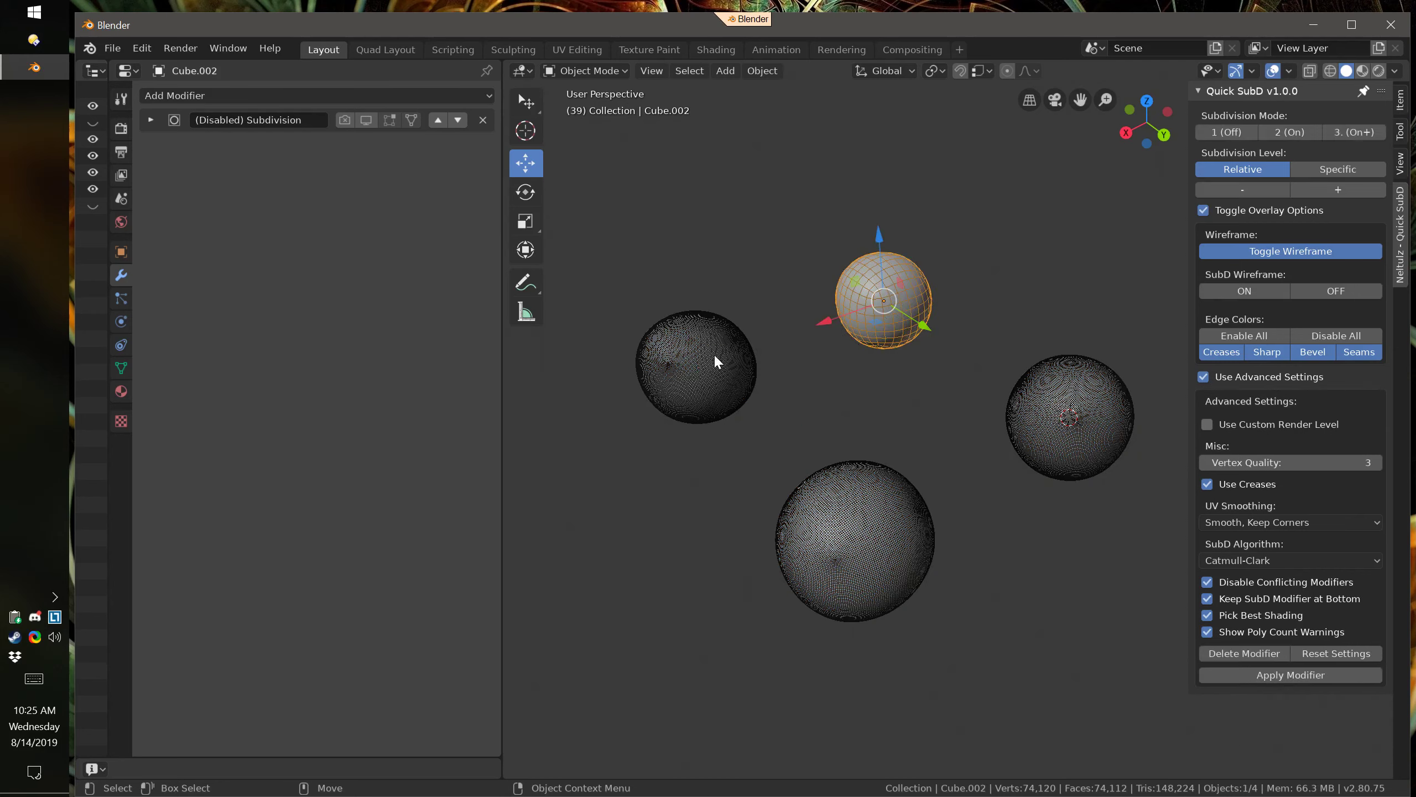
{"action": "left_click", "coordinate": [1047, 402]}
{"action": "left_click", "coordinate": [975, 466]}
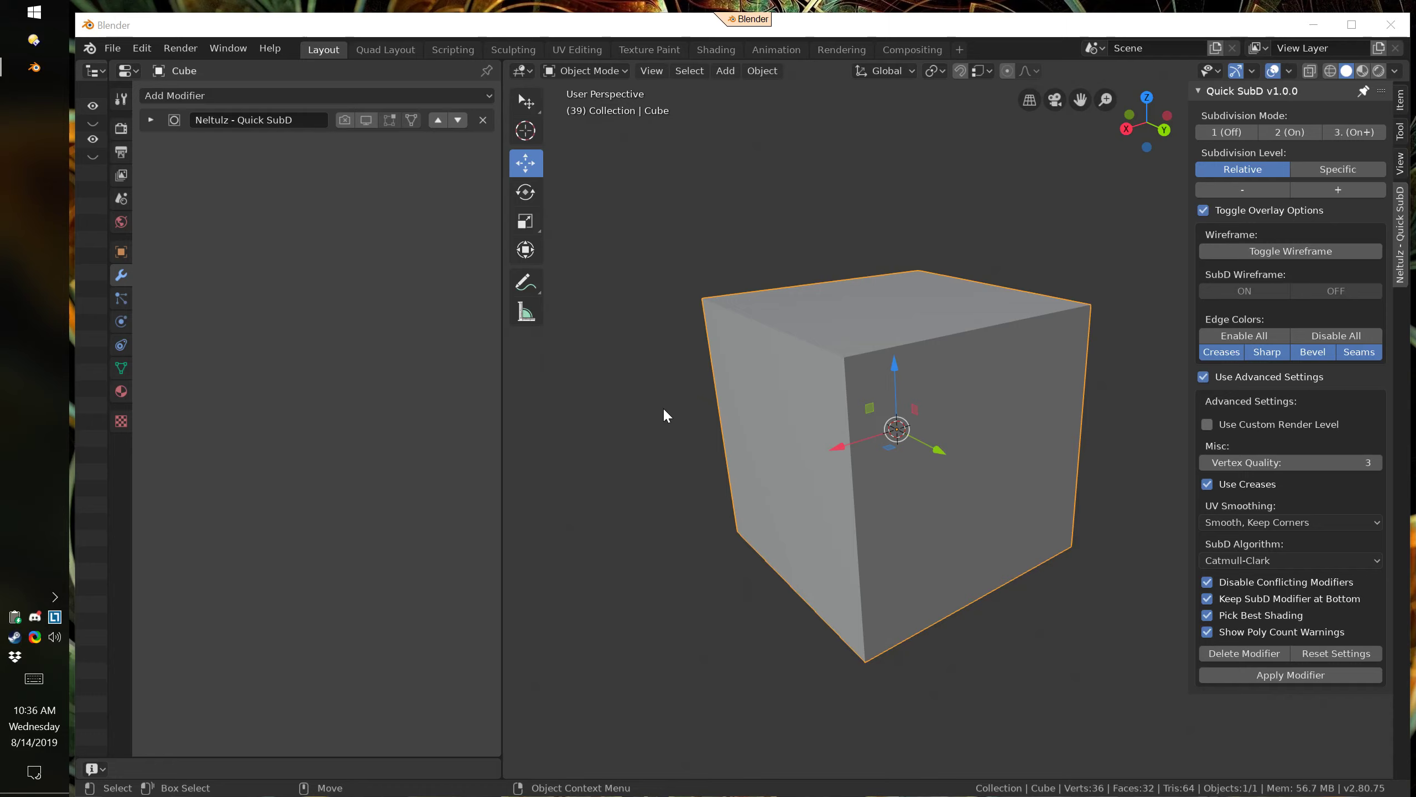
Select the cube and enter Edit Mode to examine its mesh topology
{"action": "left_click", "coordinate": [714, 499]}
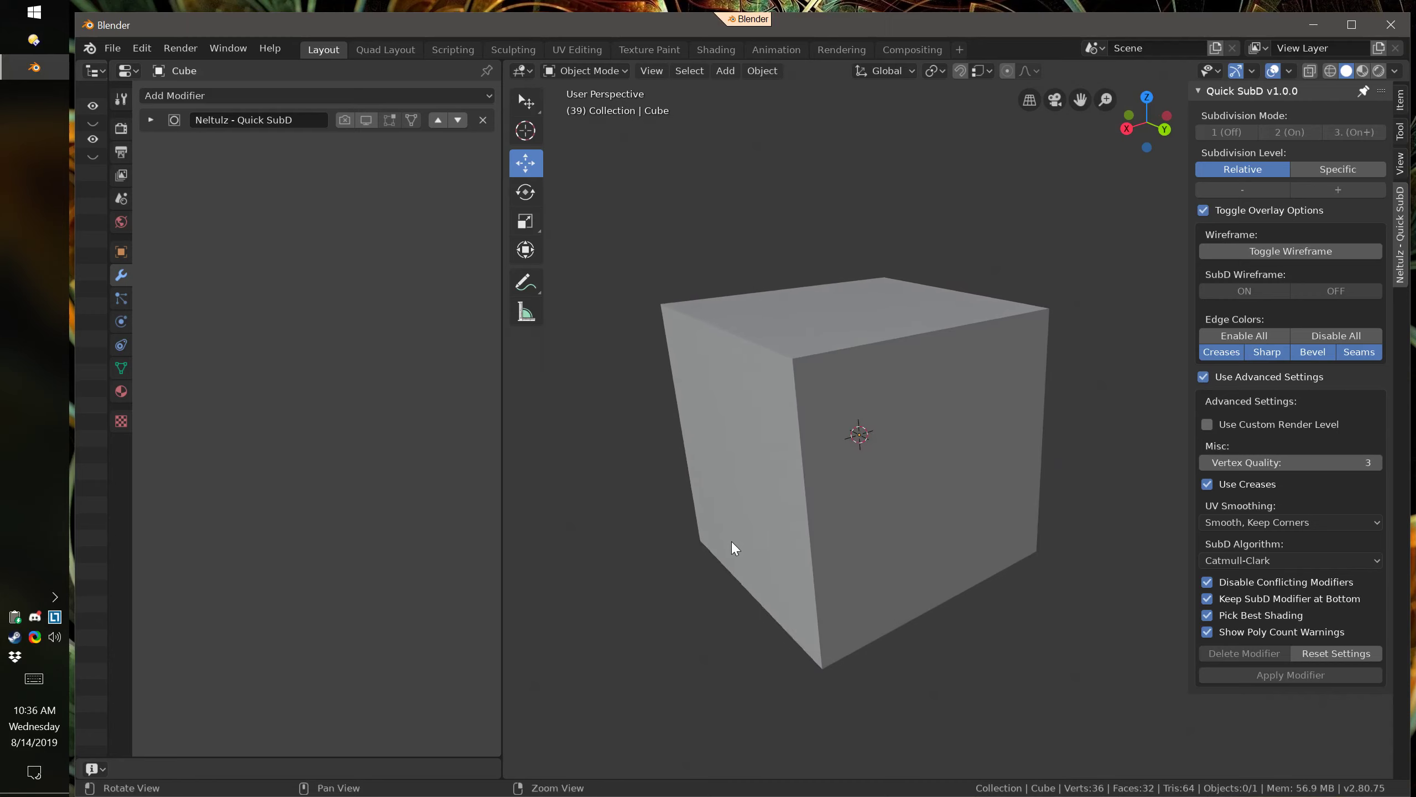
{"action": "left_click", "coordinate": [730, 480]}
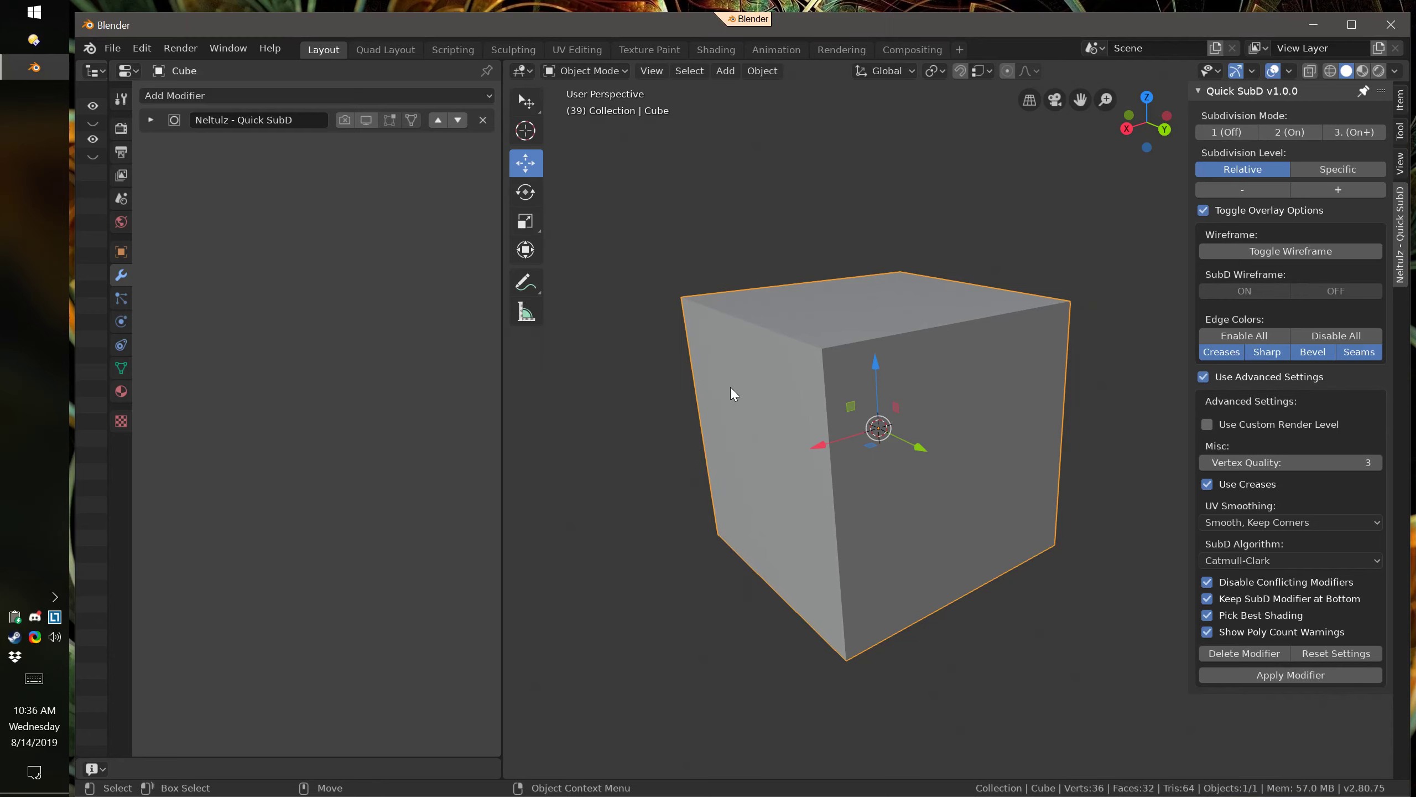
{"action": "middle_click_drag", "start_coordinate": [731, 389], "coordinate": [737, 419]}
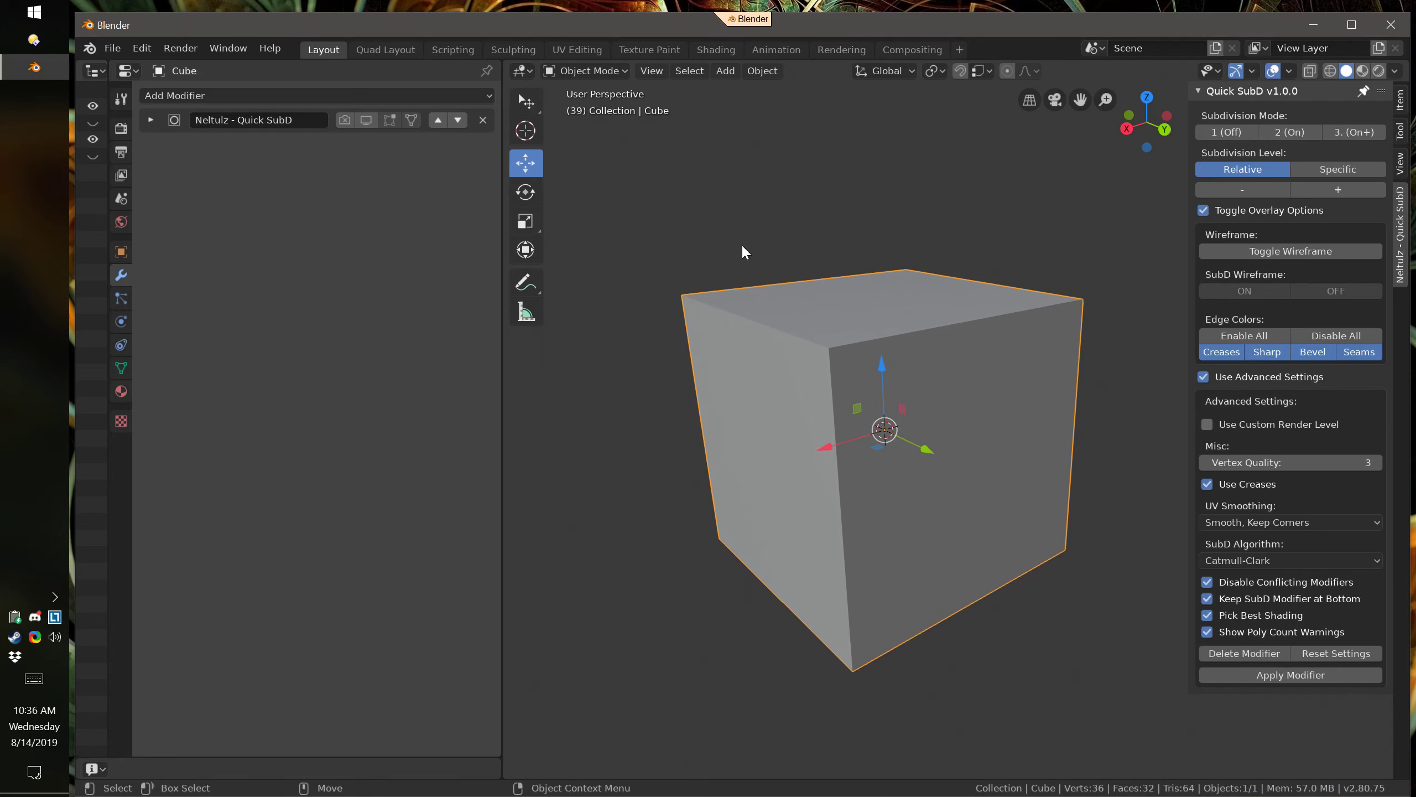
{"action": "key", "text": "Tab"}
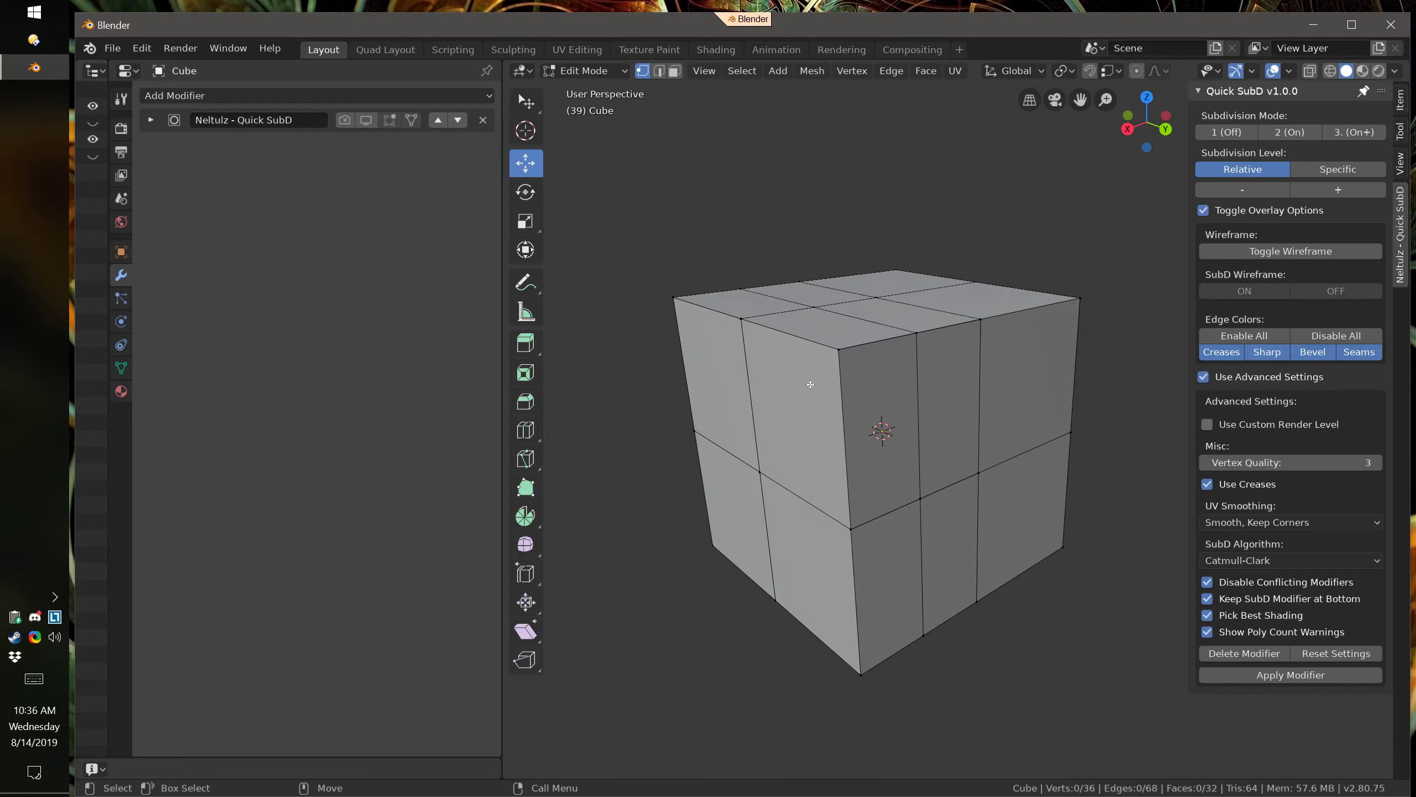
{"action": "middle_click_drag", "start_coordinate": [781, 390], "coordinate": [901, 479]}
{"action": "middle_click_drag", "start_coordinate": [793, 517], "coordinate": [785, 517], "text": "shift"}
Set the cube's subdivision mode to 3 (On+) and compare its shading in Object Mode and Edit Mode
{"action": "key", "text": "alt+3"}
{"action": "right_click_drag", "start_coordinate": [787, 519], "coordinate": [913, 484], "text": "alt"}
{"action": "mouse_move", "coordinate": [912, 484]}
{"action": "middle_mouse_down", "text": "alt"}
{"action": "mouse_move", "coordinate": [895, 497]}
{"action": "mouse_move", "coordinate": [904, 508]}
{"action": "middle_mouse_up", "text": "alt"}
{"action": "right_click_drag", "start_coordinate": [904, 507], "coordinate": [879, 542], "text": "alt"}
{"action": "key", "text": "Tab"}
{"action": "key", "text": "Tab"}
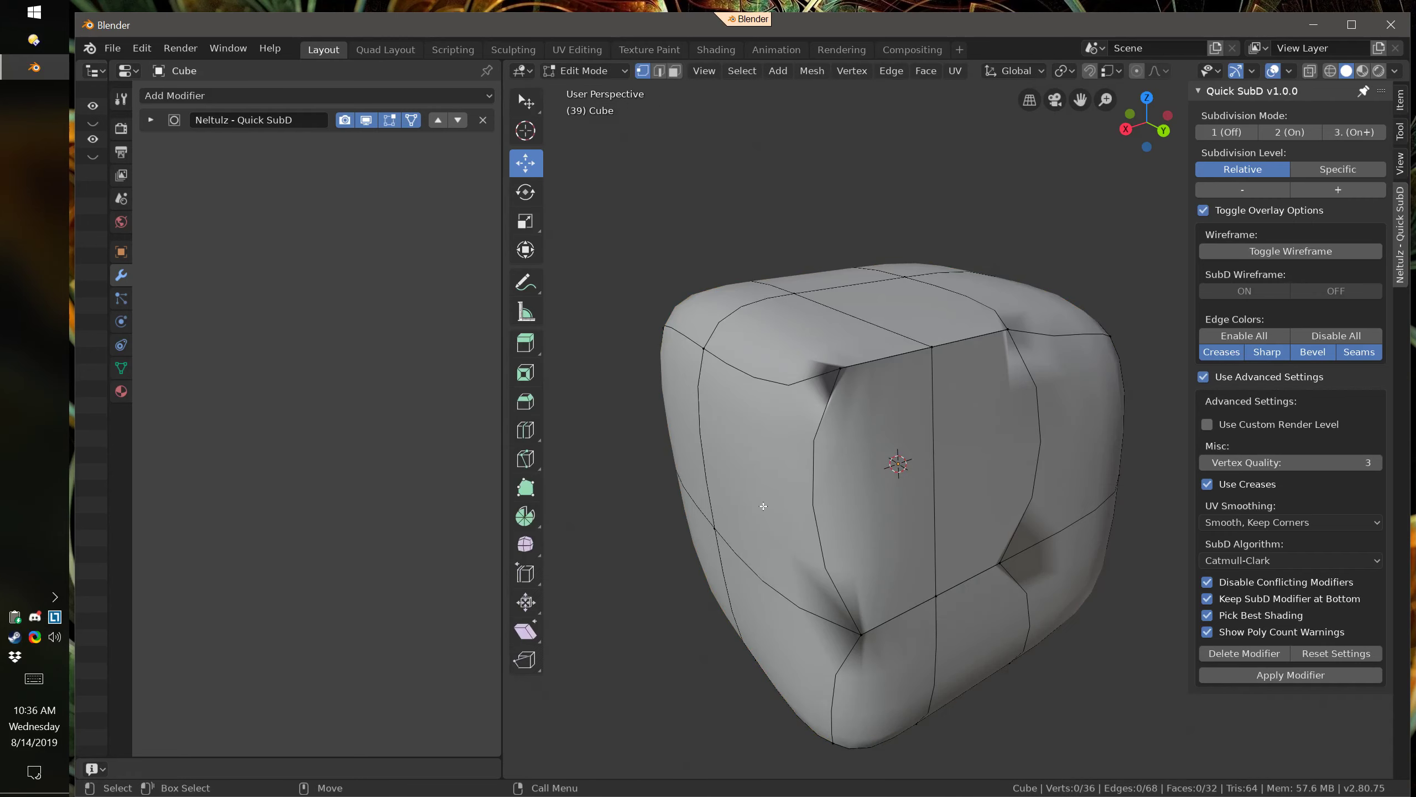
{"action": "key", "text": "Tab"}
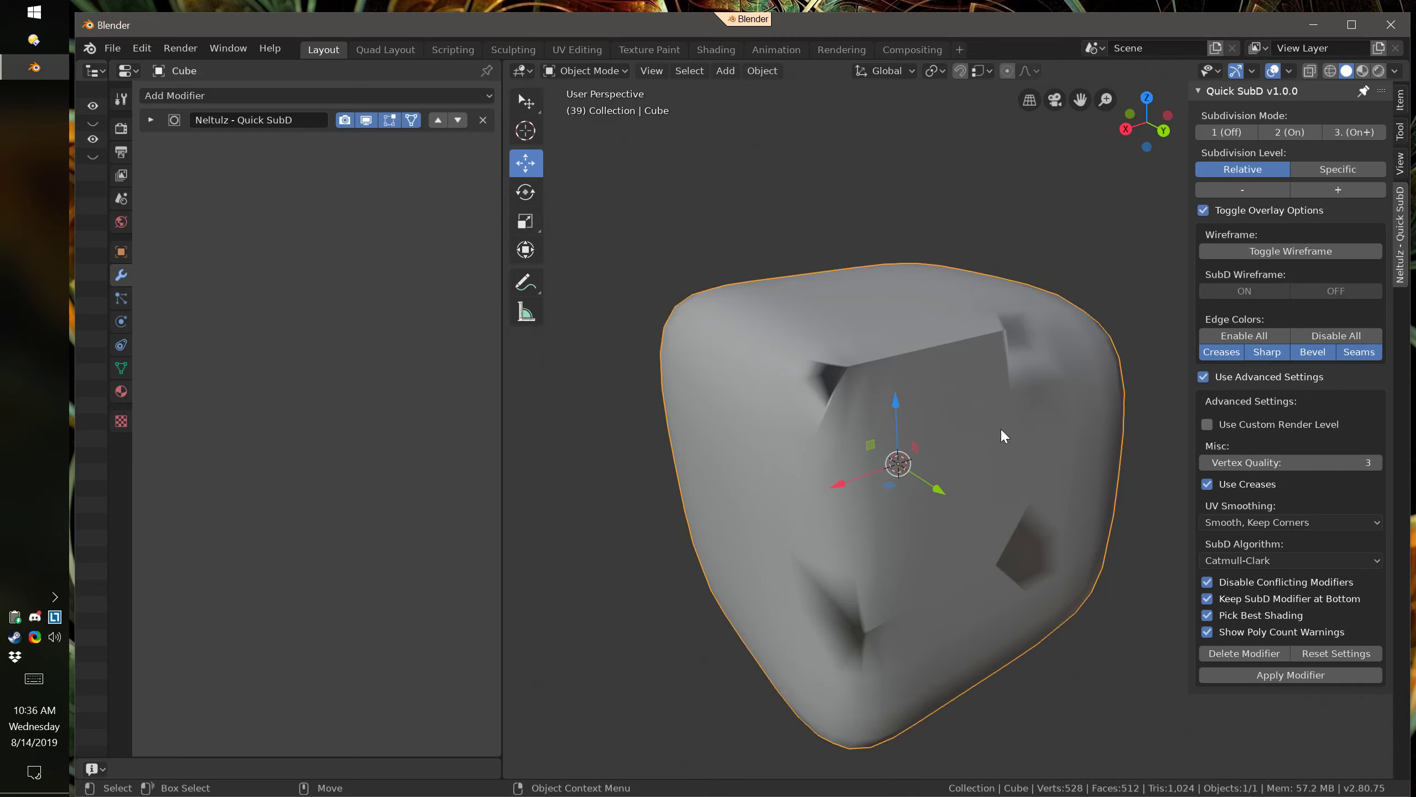
{"action": "key", "text": "Tab"}
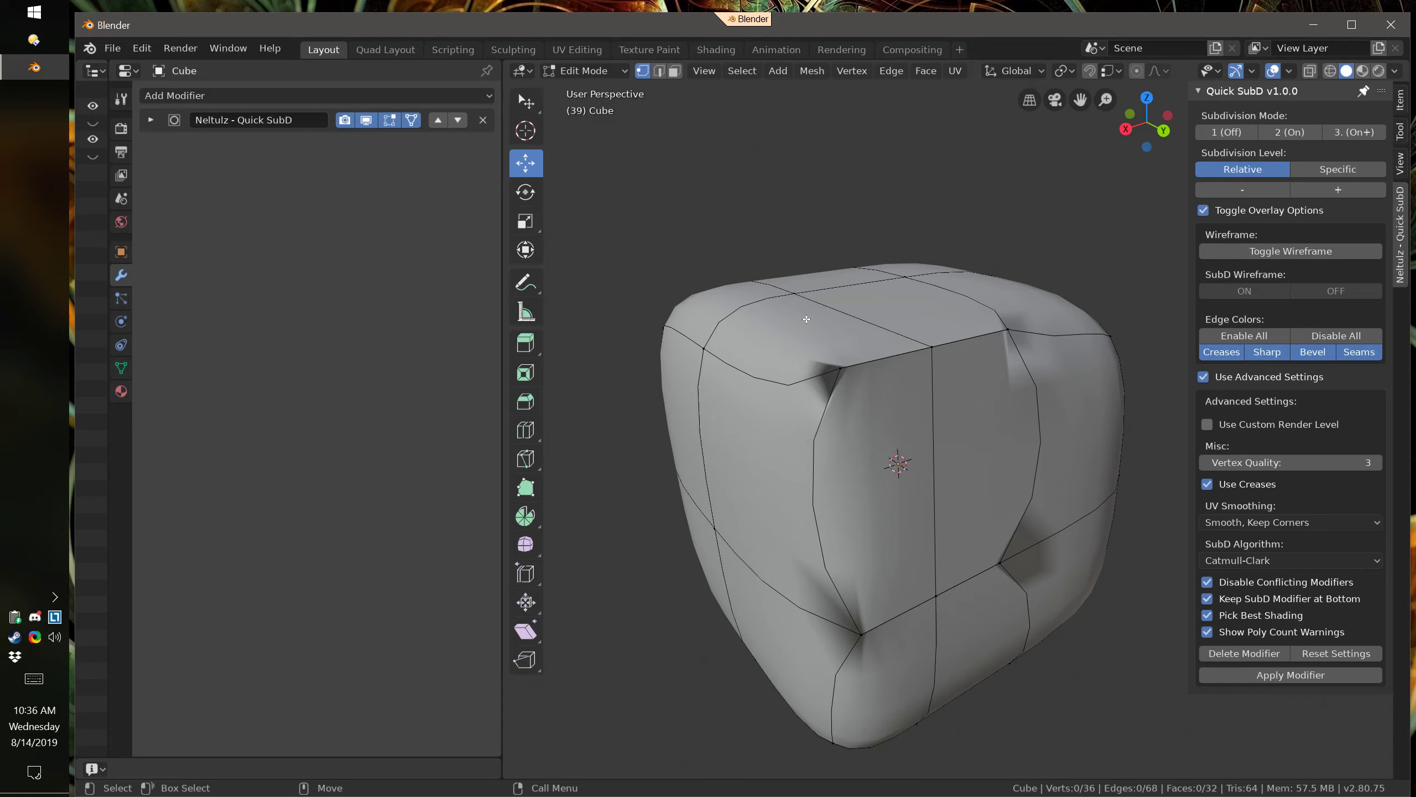
Select the two adjoining faces between the pinched corners on the cube's front side and delete them
{"action": "left_click", "coordinate": [987, 446]}
{"action": "left_click", "coordinate": [875, 480], "text": "shift"}
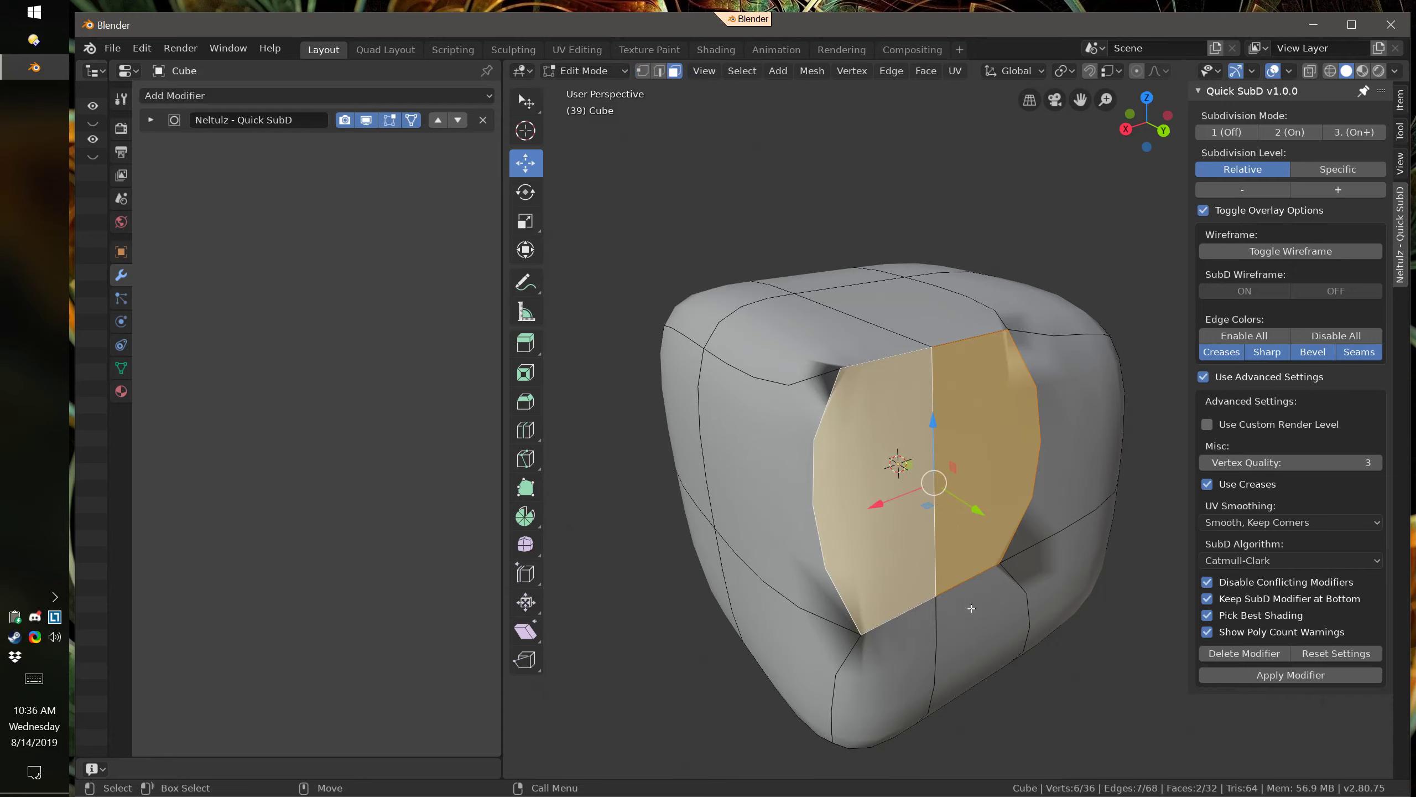
{"action": "key", "text": "x"}
{"action": "left_click", "coordinate": [959, 594]}
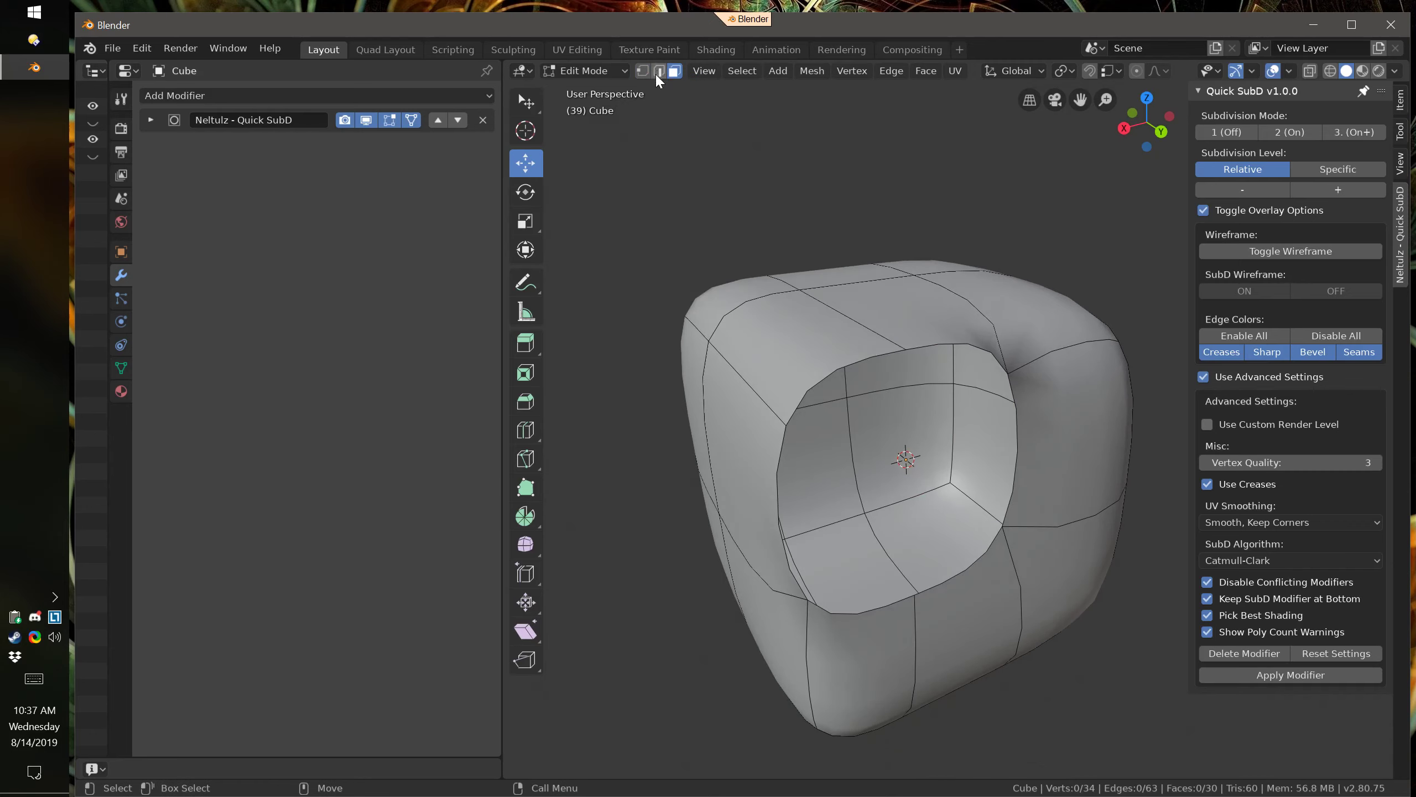
Select the hole's boundary edge loop, fill it with Grid Fill, and return to Object Mode
{"action": "left_click", "coordinate": [1003, 413], "text": "alt"}
{"action": "key", "text": "F3"}
{"action": "type", "text": "Grid Fill"}
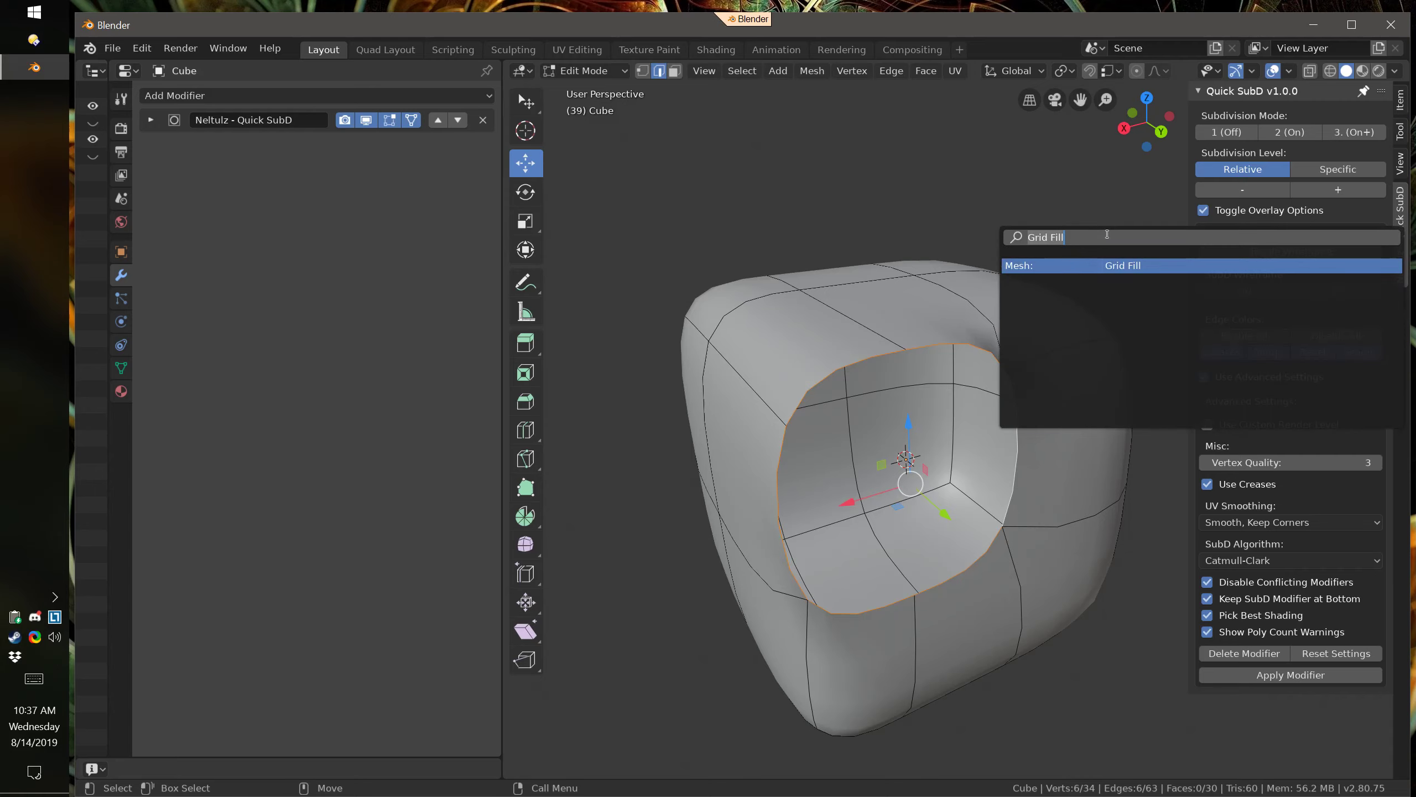
{"action": "key", "text": "Return"}
{"action": "left_click_drag", "start_coordinate": [1043, 373], "coordinate": [1011, 406], "text": "alt"}
{"action": "key", "text": "Tab"}
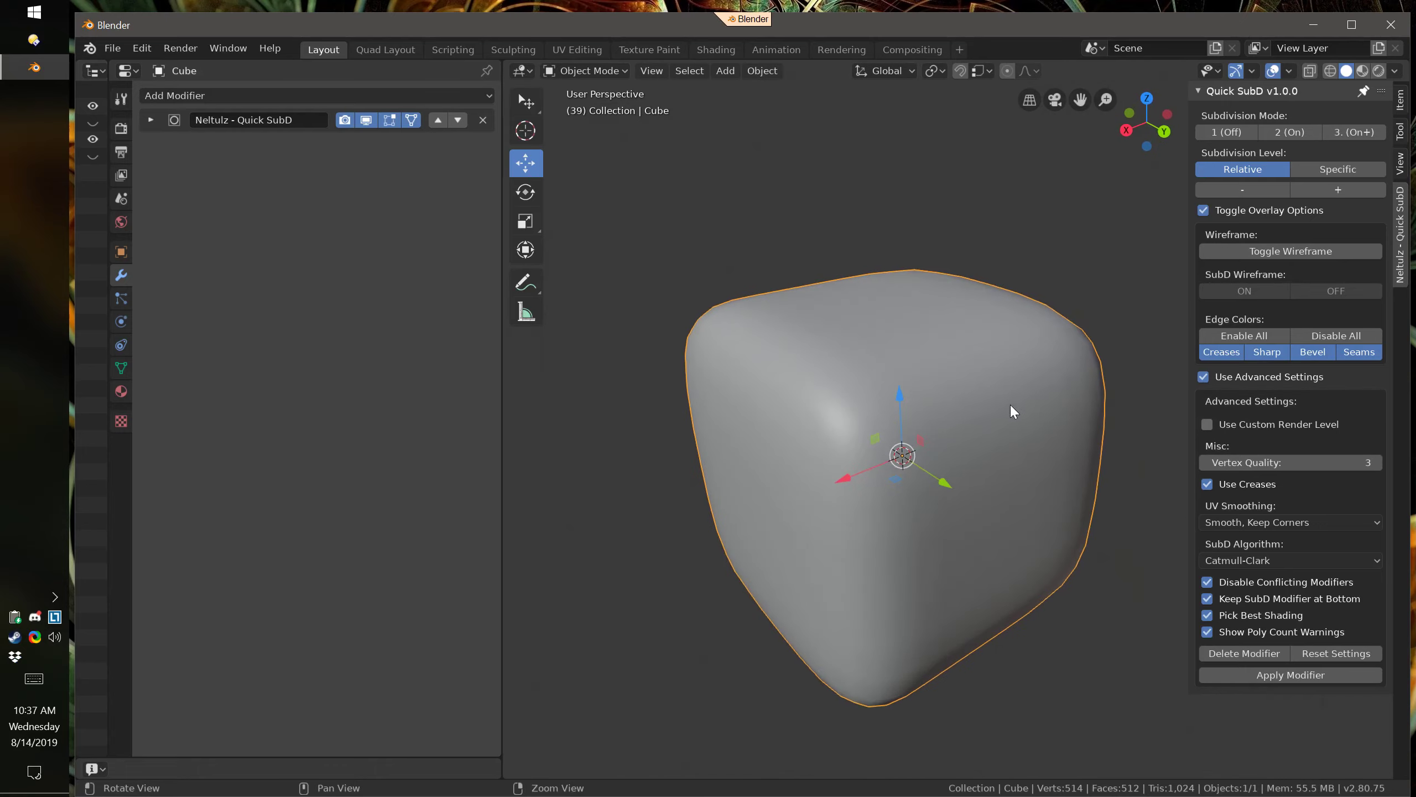
Set the cube's subdivision mode to 1 (Off) and examine the unsubdivided shape
{"action": "mouse_move", "coordinate": [973, 453]}
{"action": "left_mouse_down", "text": "alt"}
{"action": "mouse_move", "coordinate": [977, 440]}
{"action": "mouse_move", "coordinate": [1018, 439]}
{"action": "mouse_move", "coordinate": [977, 446]}
{"action": "mouse_move", "coordinate": [991, 454]}
{"action": "mouse_move", "coordinate": [968, 474]}
{"action": "left_mouse_up", "text": "alt"}
{"action": "key", "text": "1"}
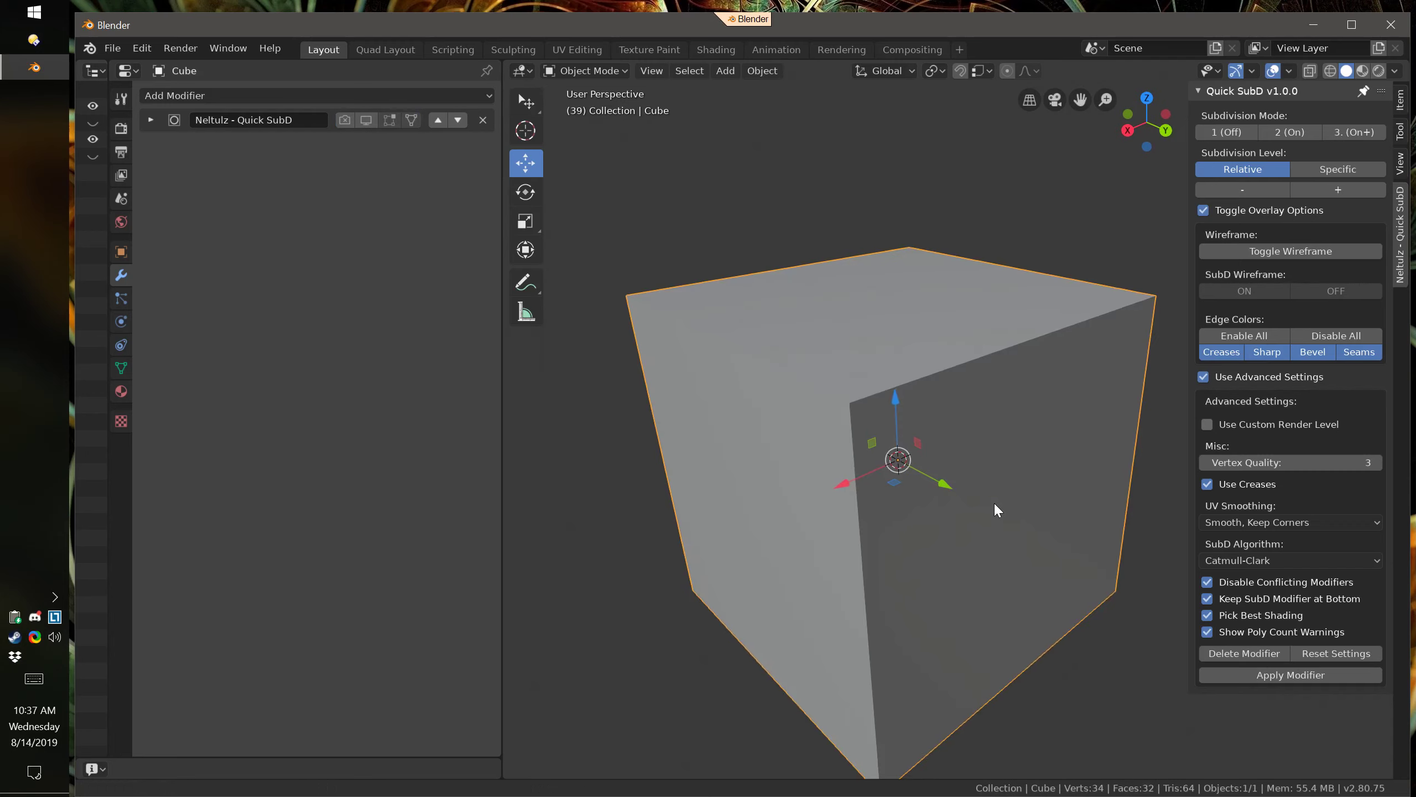
{"action": "right_click_drag", "start_coordinate": [994, 503], "coordinate": [971, 542], "text": "alt"}
{"action": "middle_click_drag", "start_coordinate": [971, 542], "coordinate": [986, 488], "text": "alt"}
{"action": "right_click_drag", "start_coordinate": [986, 489], "coordinate": [957, 477], "text": "alt"}
{"action": "middle_click_drag", "start_coordinate": [957, 477], "coordinate": [943, 506], "text": "alt"}
{"action": "right_click_drag", "start_coordinate": [938, 497], "coordinate": [935, 542], "text": "alt"}
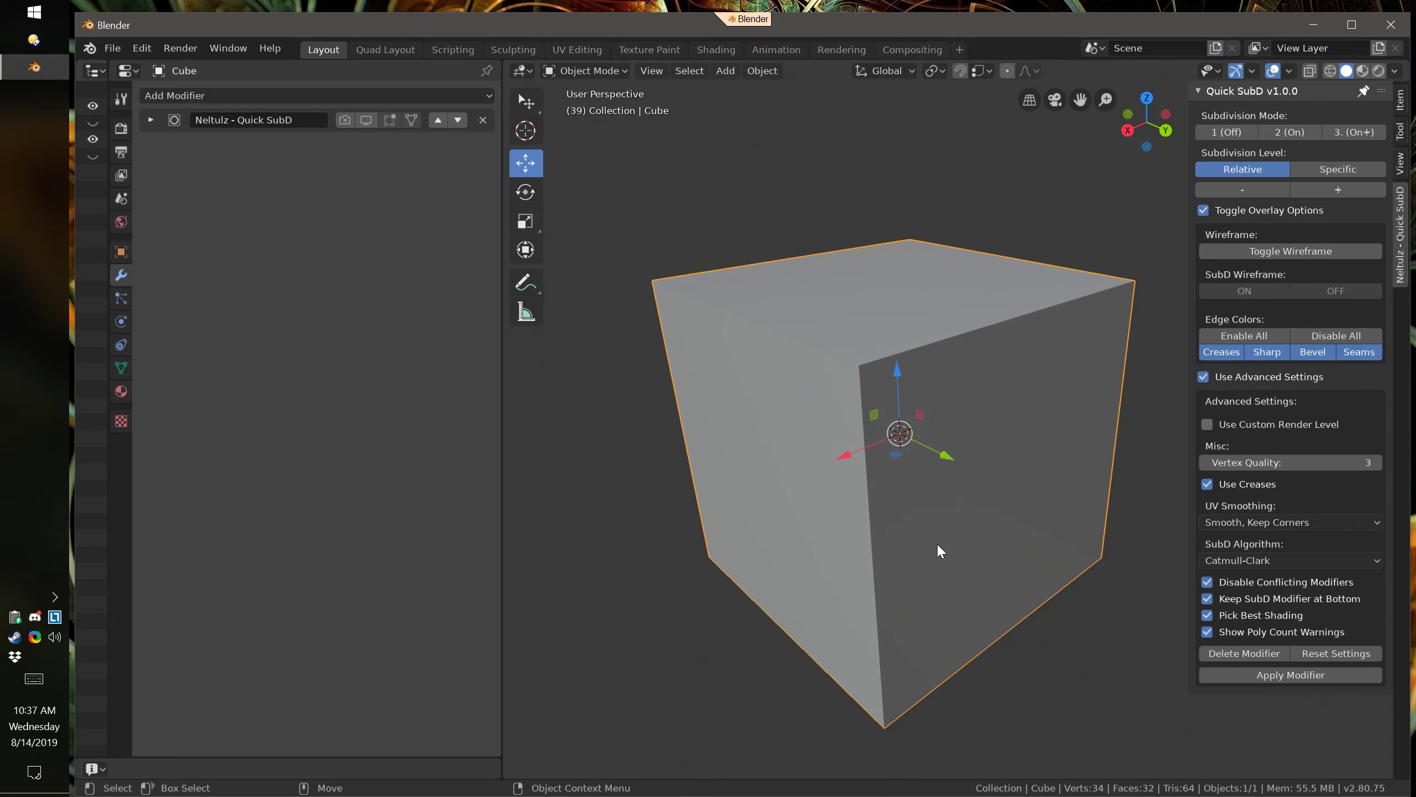